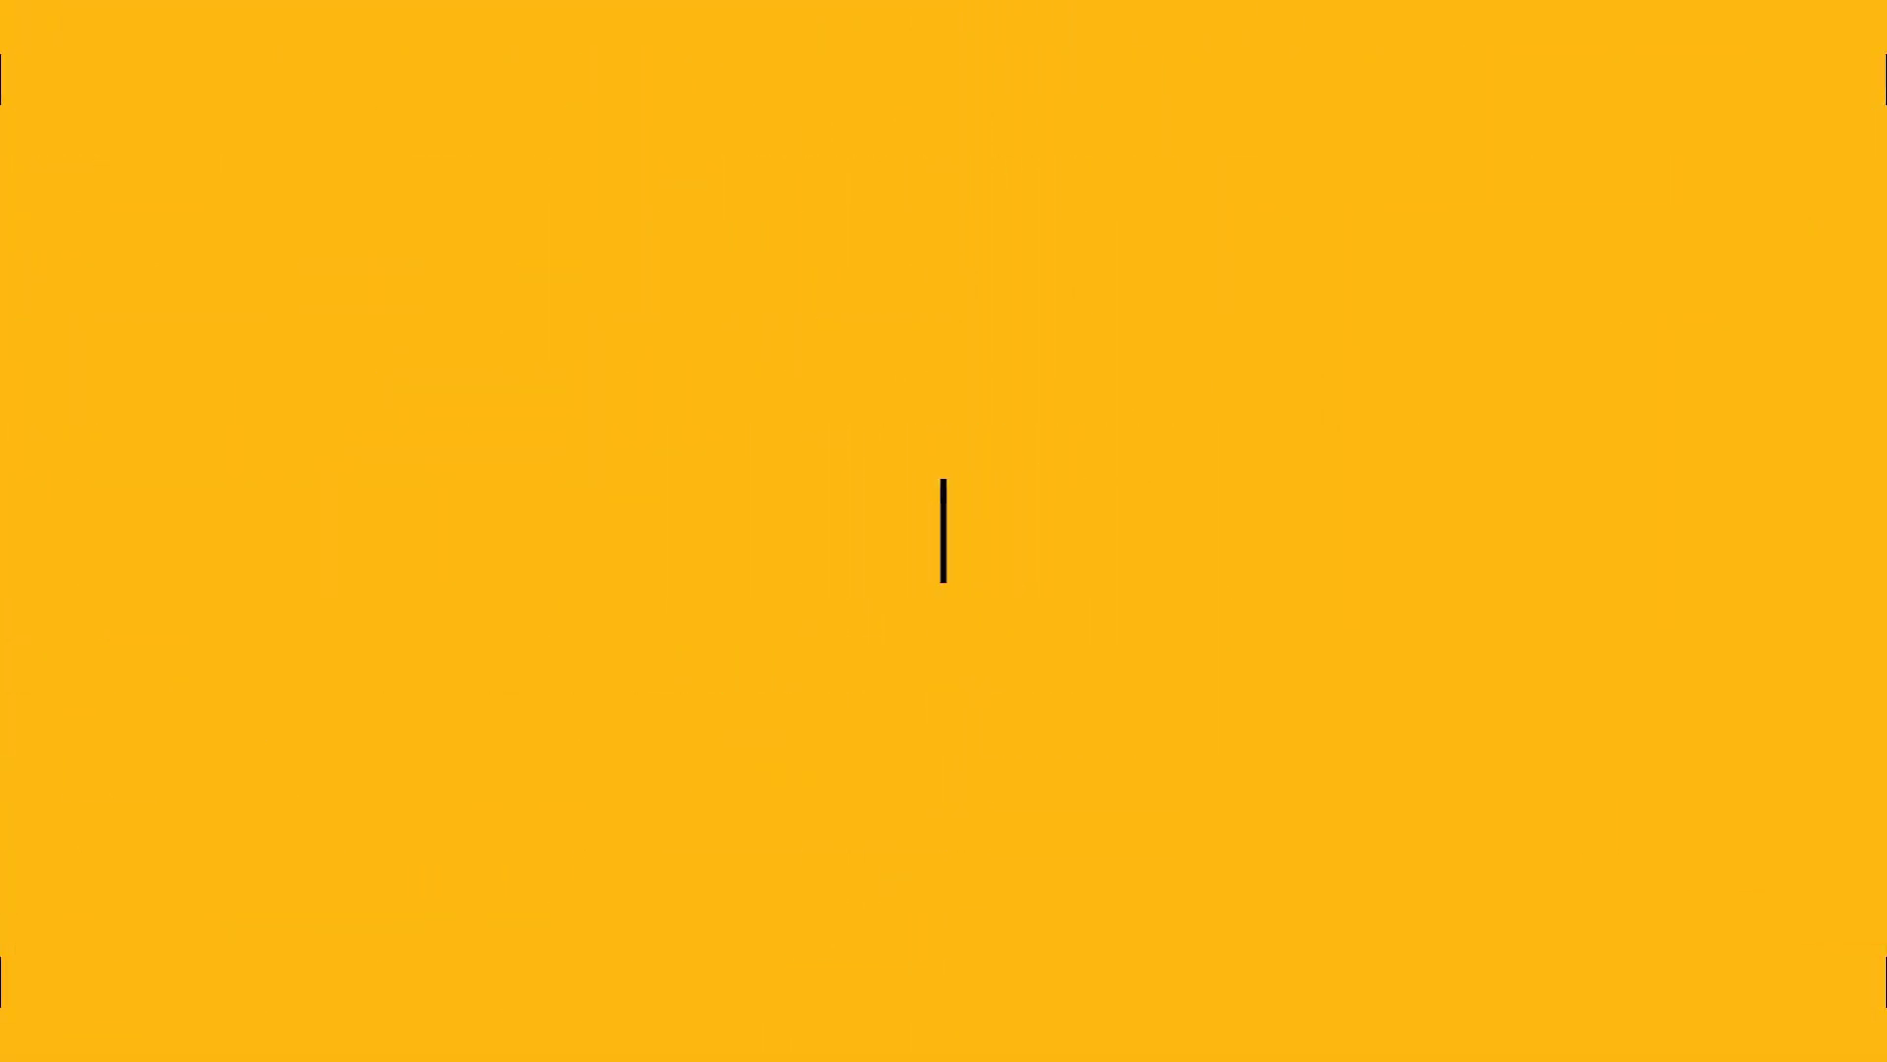
Step: Draw a horizontal straight path across the artboard with the Pen tool
key("p")
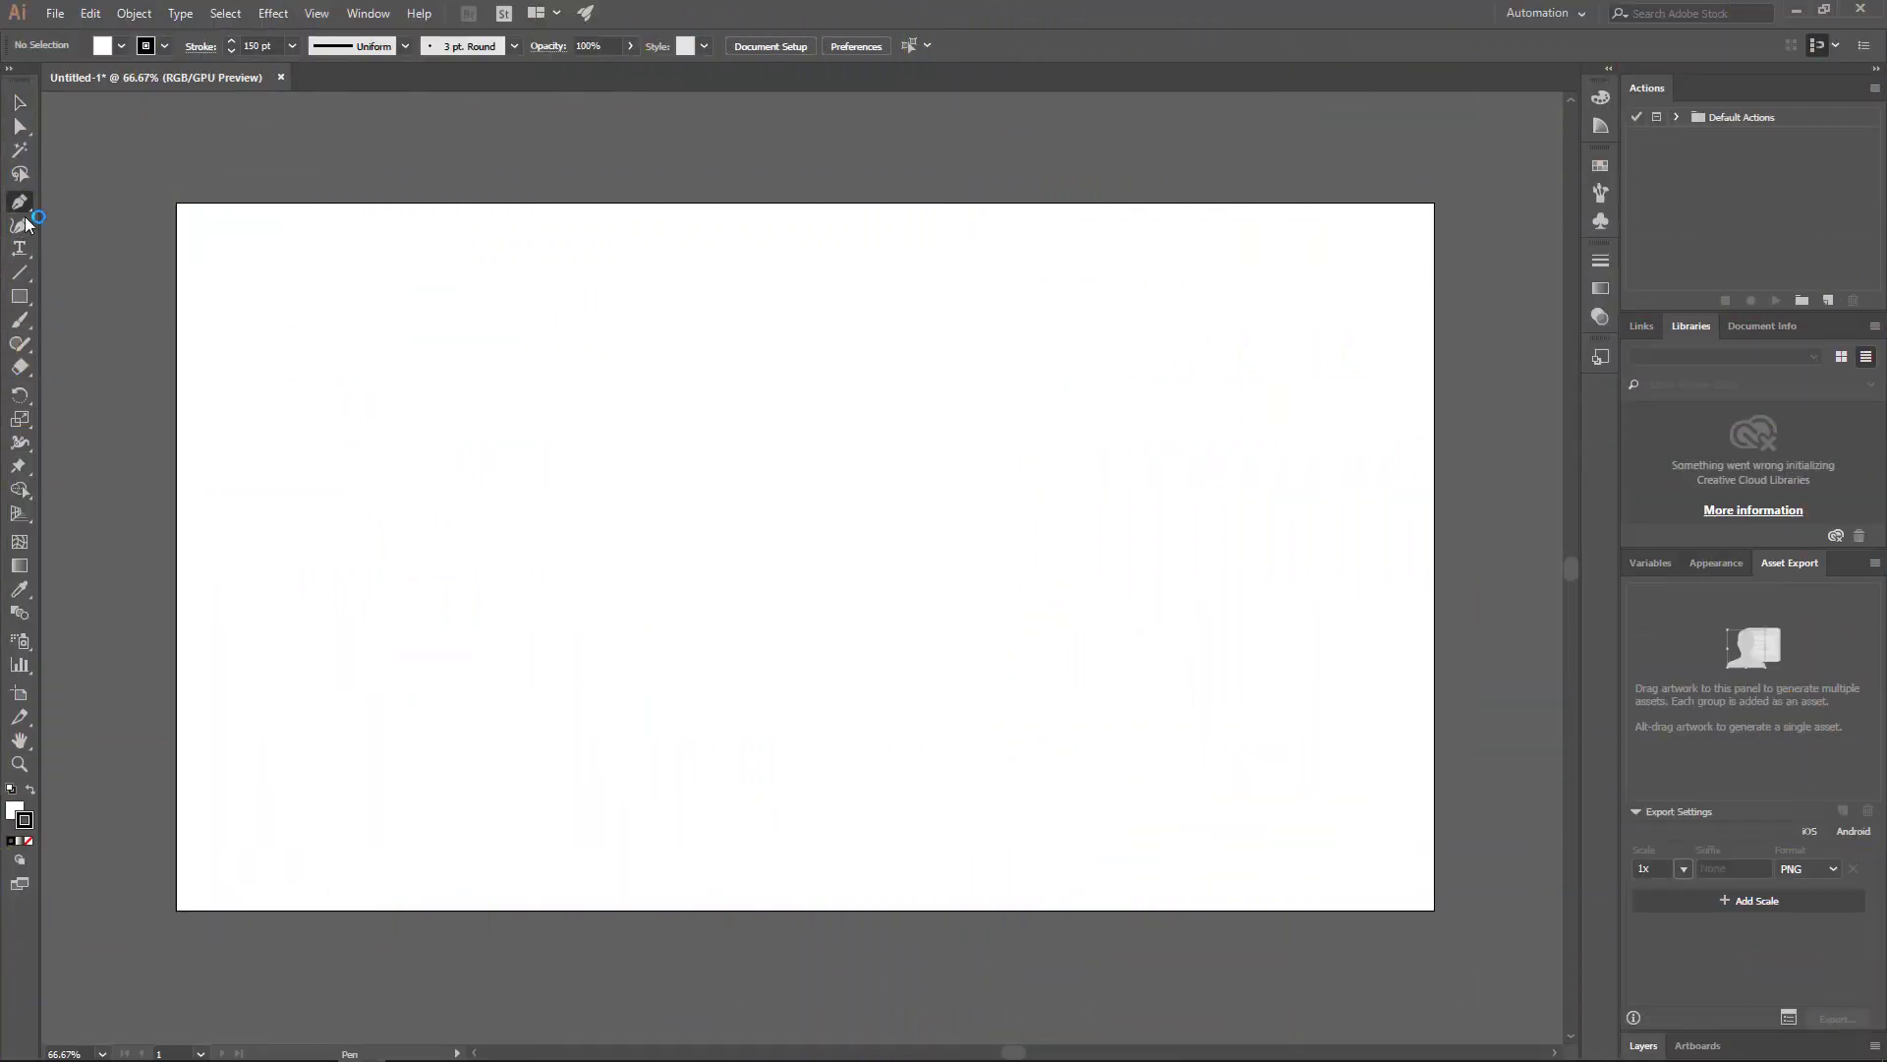
left_click(374, 540)
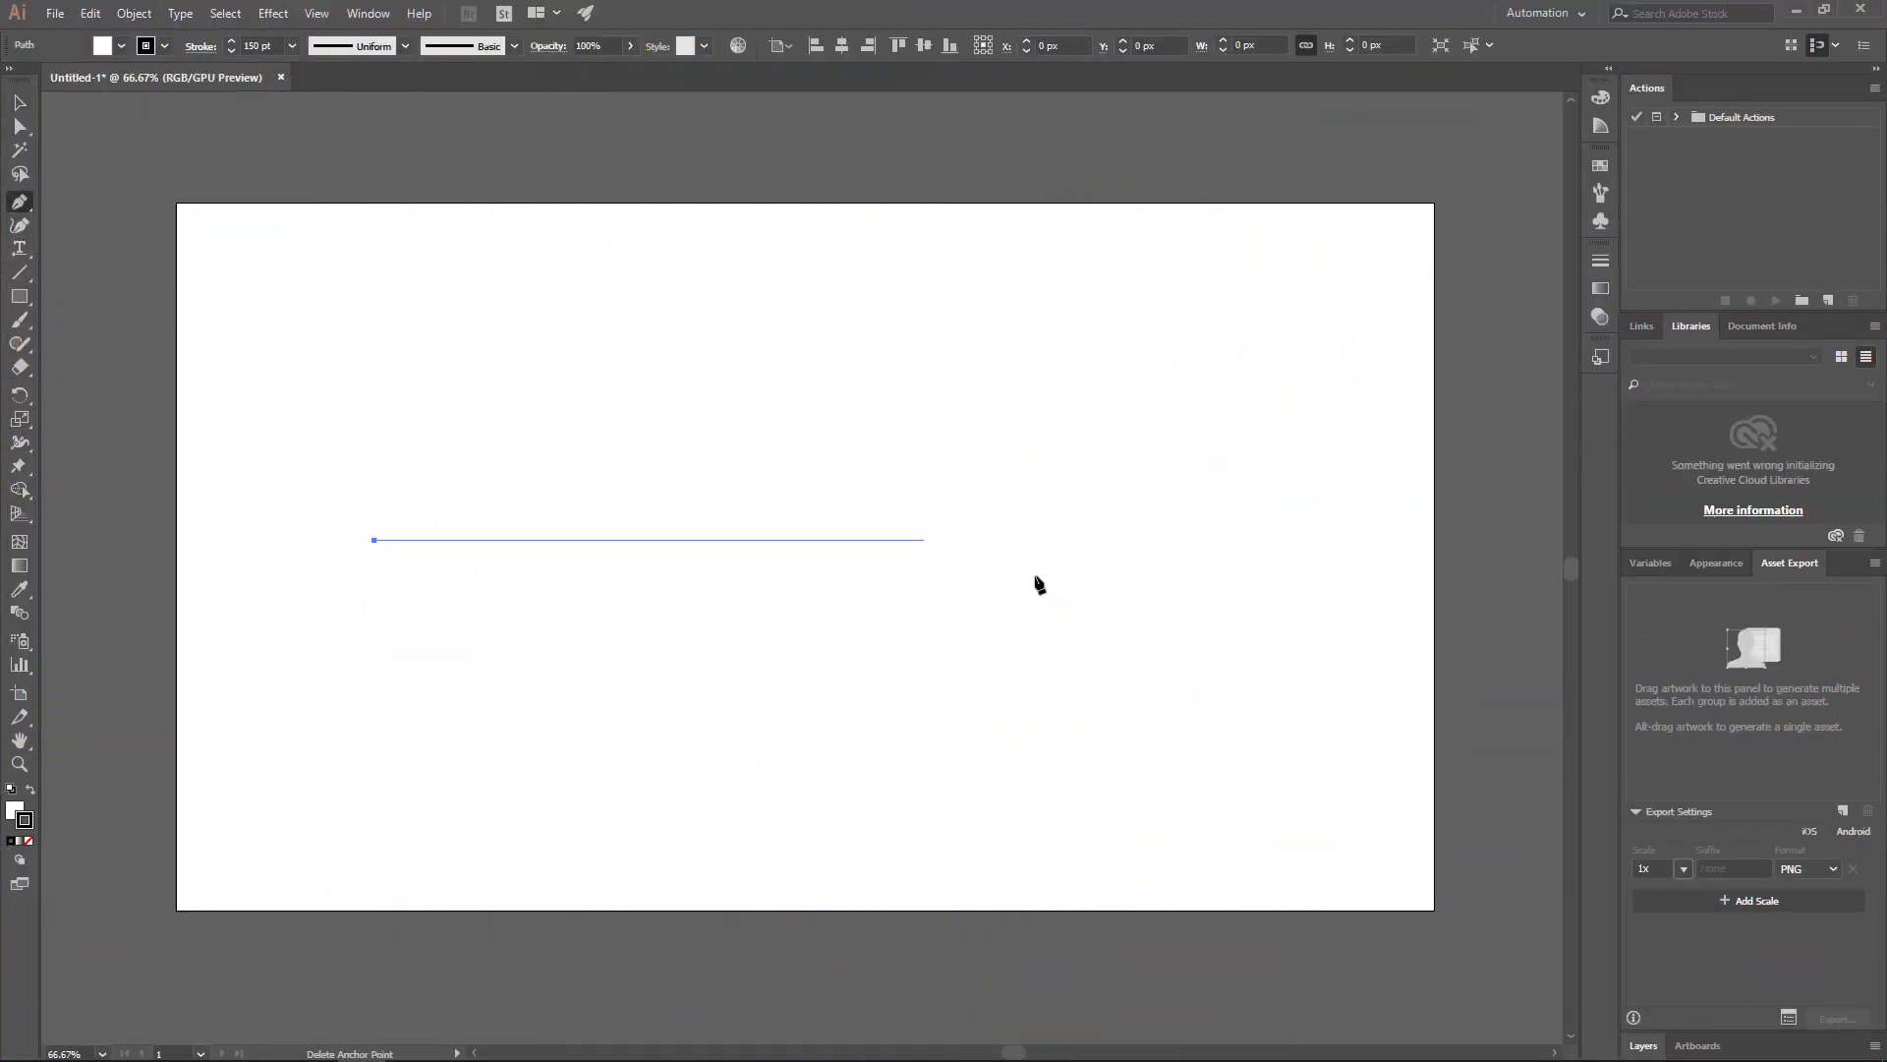
left_click(1171, 575, "shift")
key("v")
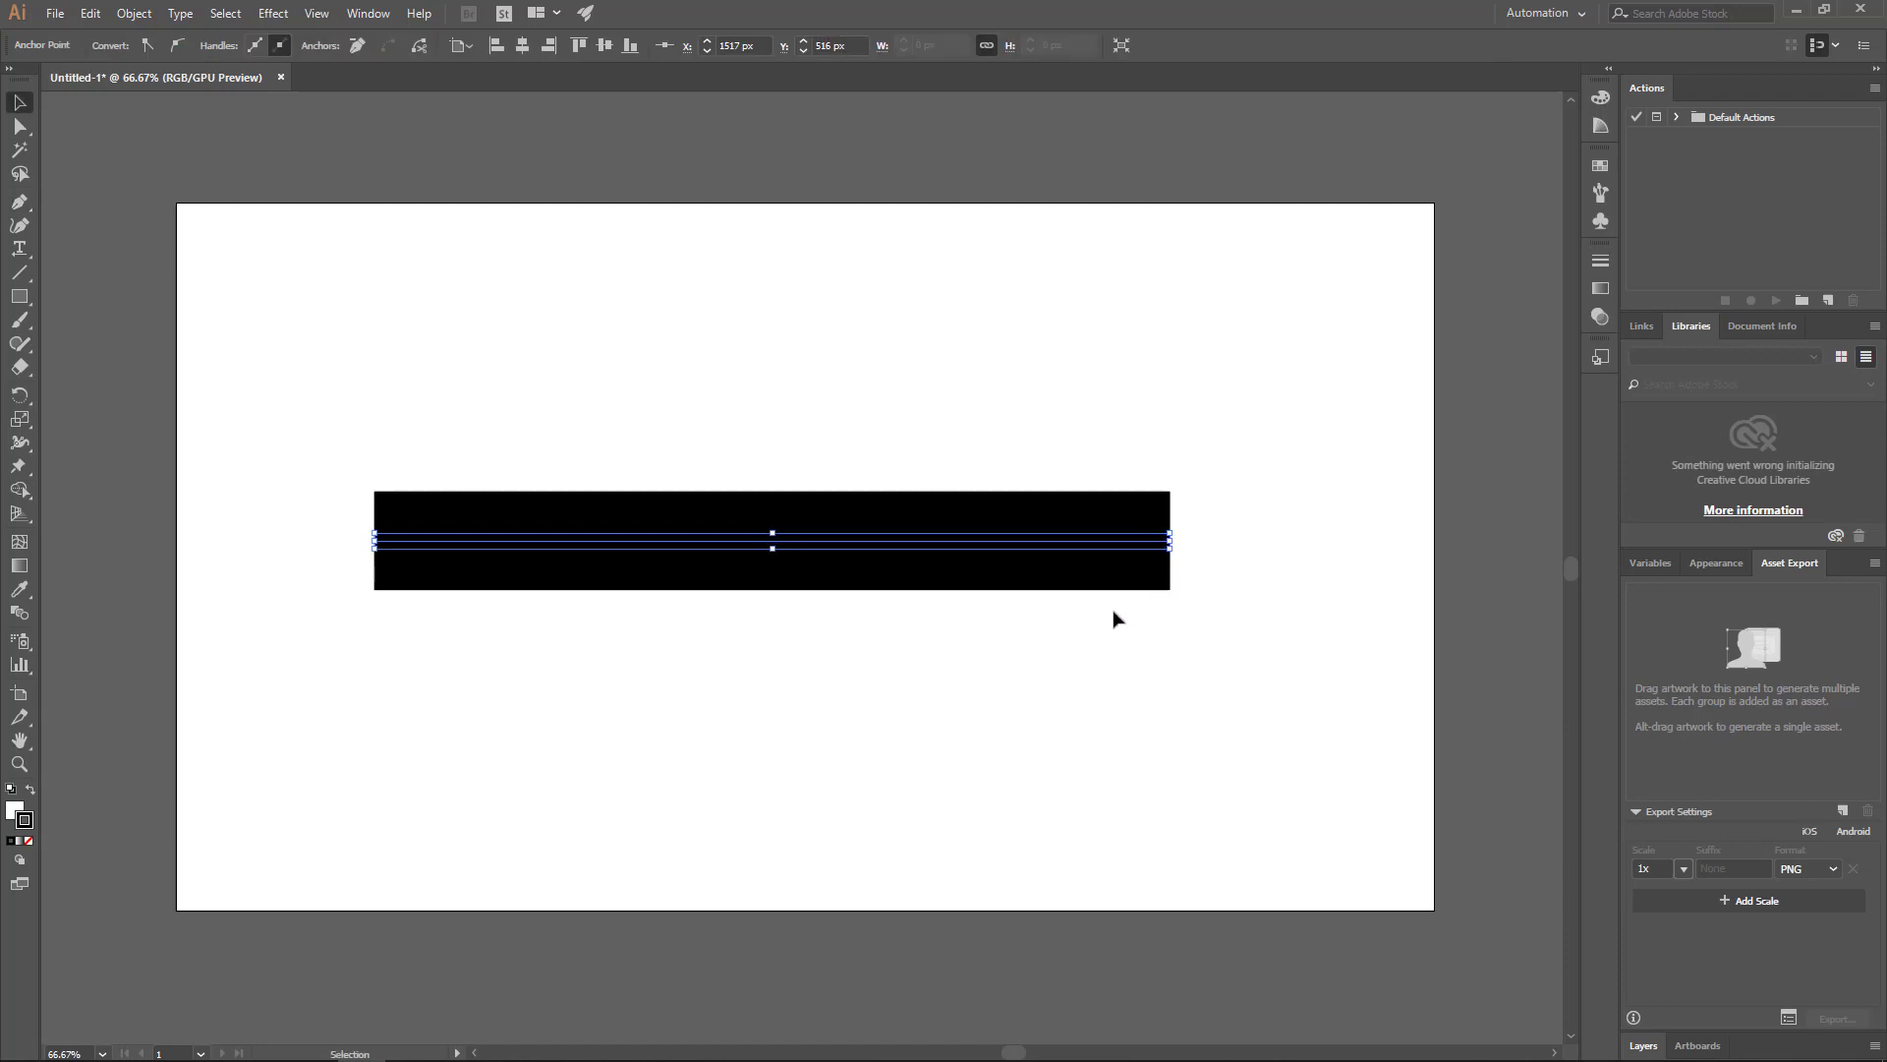
Step: Remove the line's fill, centre it on the artboard, and give it a 160 pt stroke
left_click(12, 811)
left_click(29, 841)
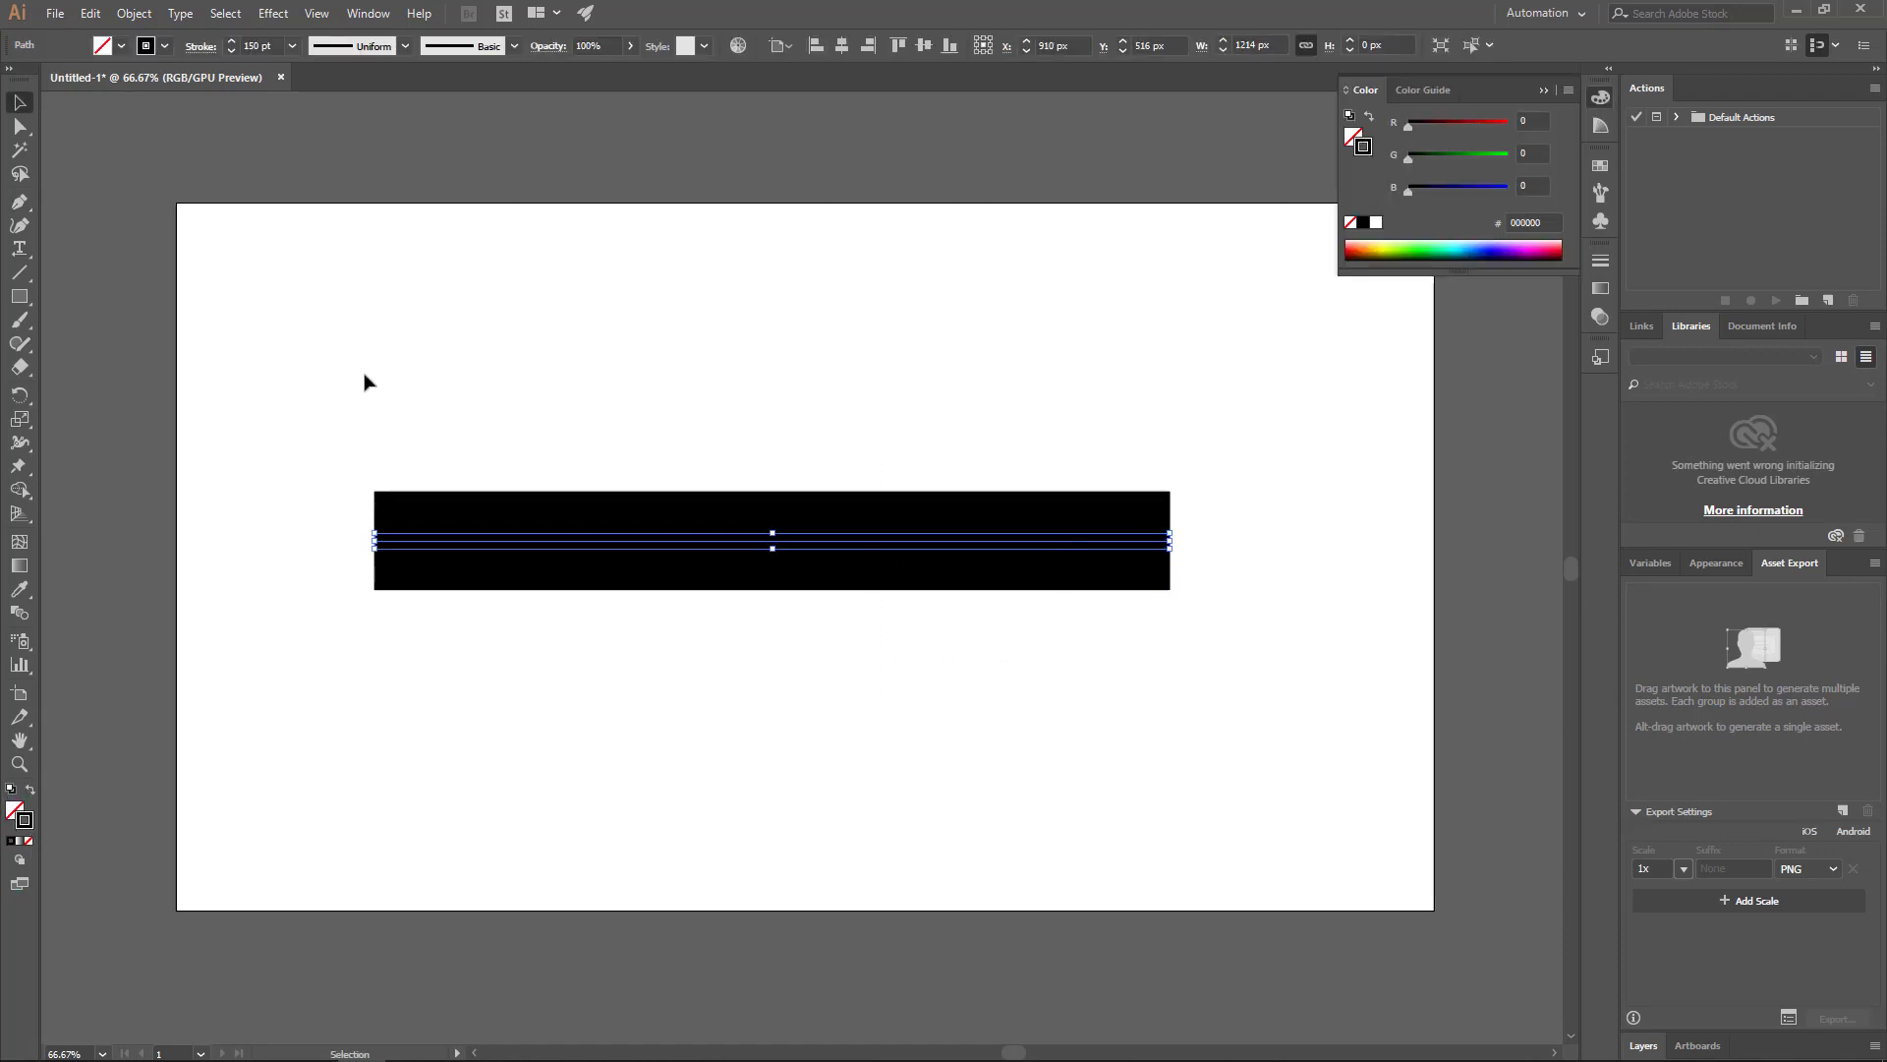
left_click(841, 45)
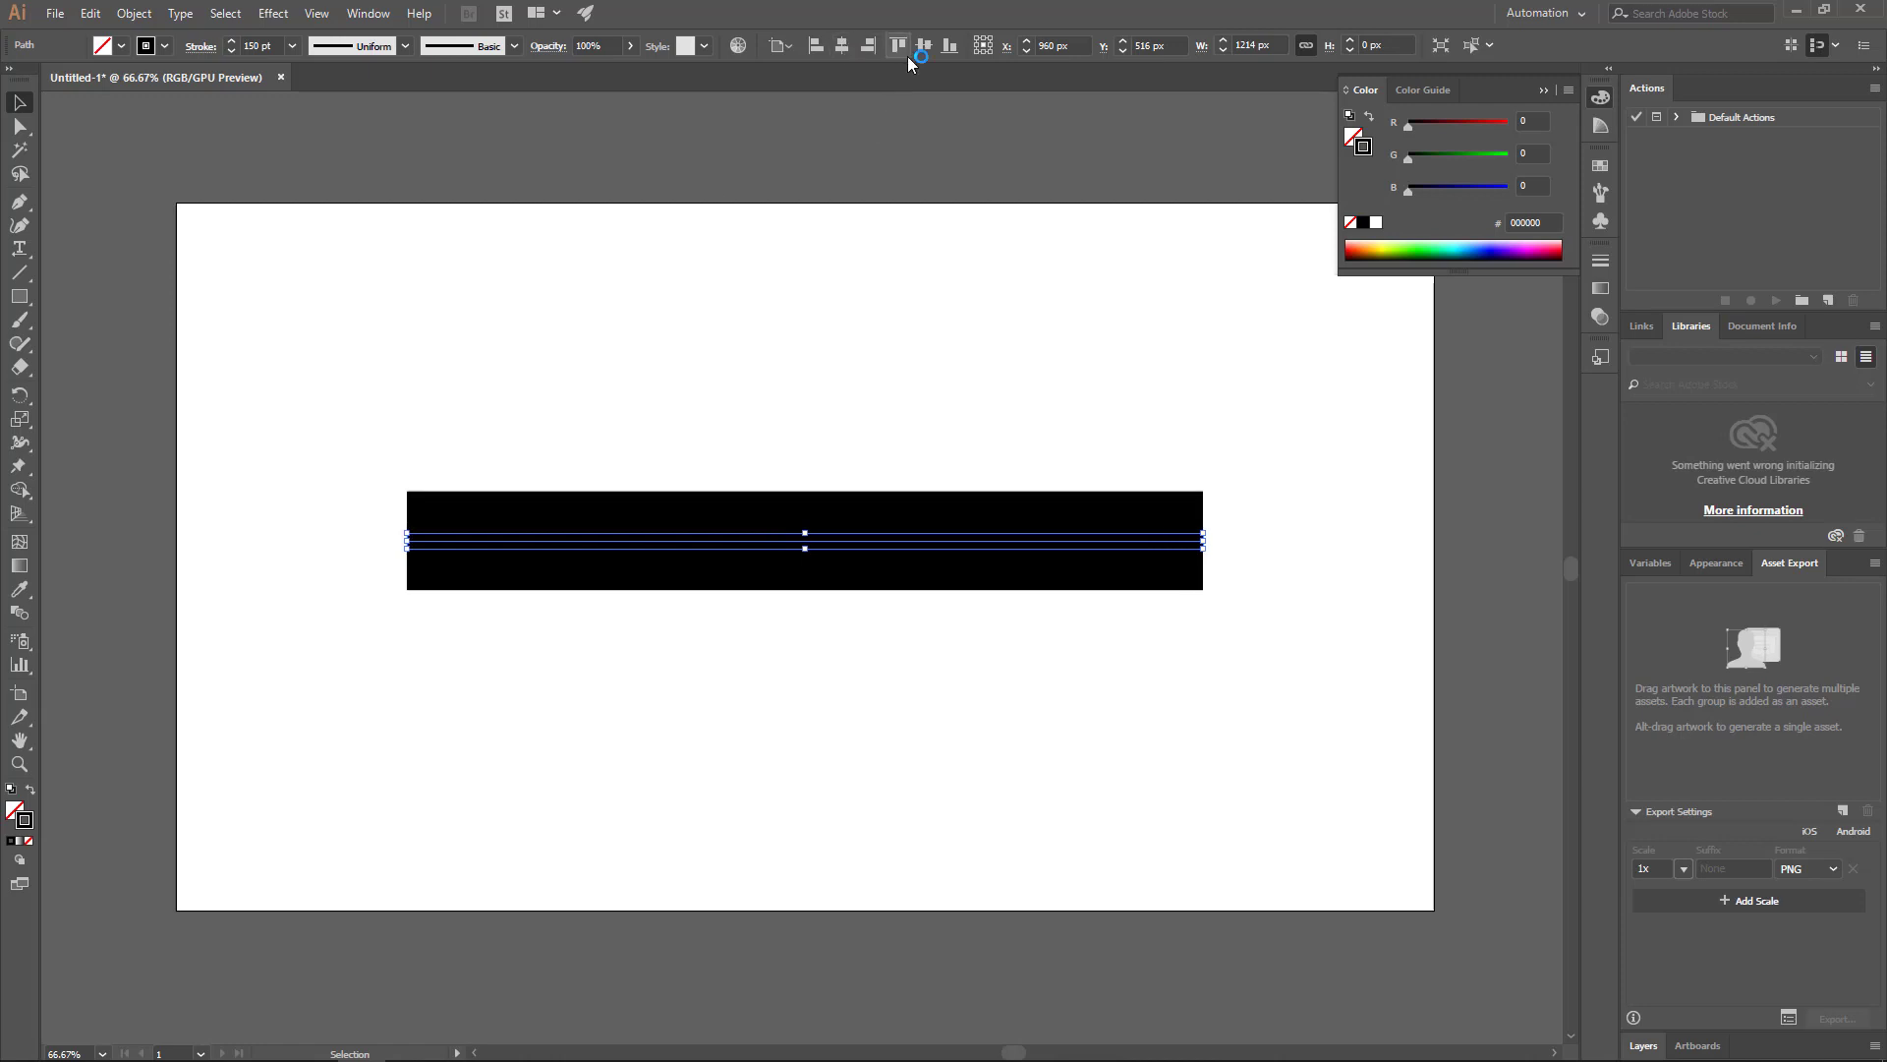
left_click(923, 45)
left_click(258, 46)
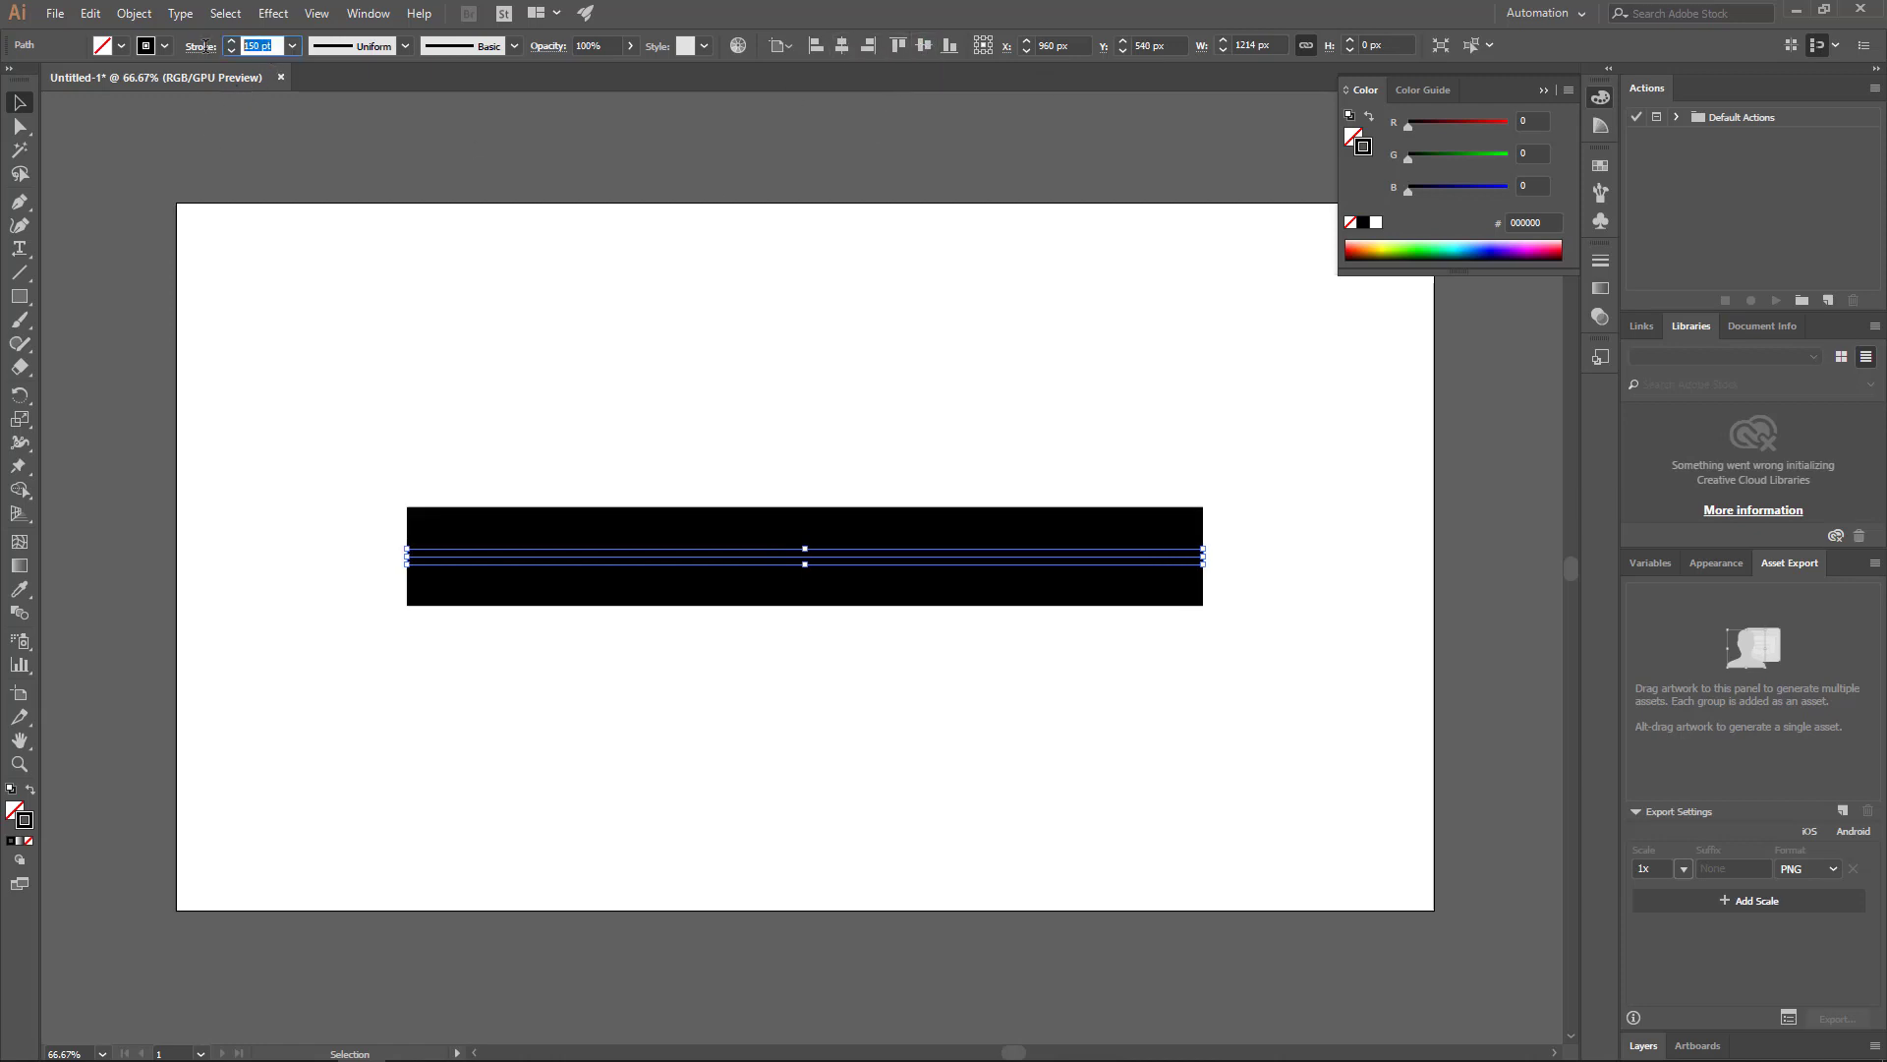
type("160")
key("Tab")
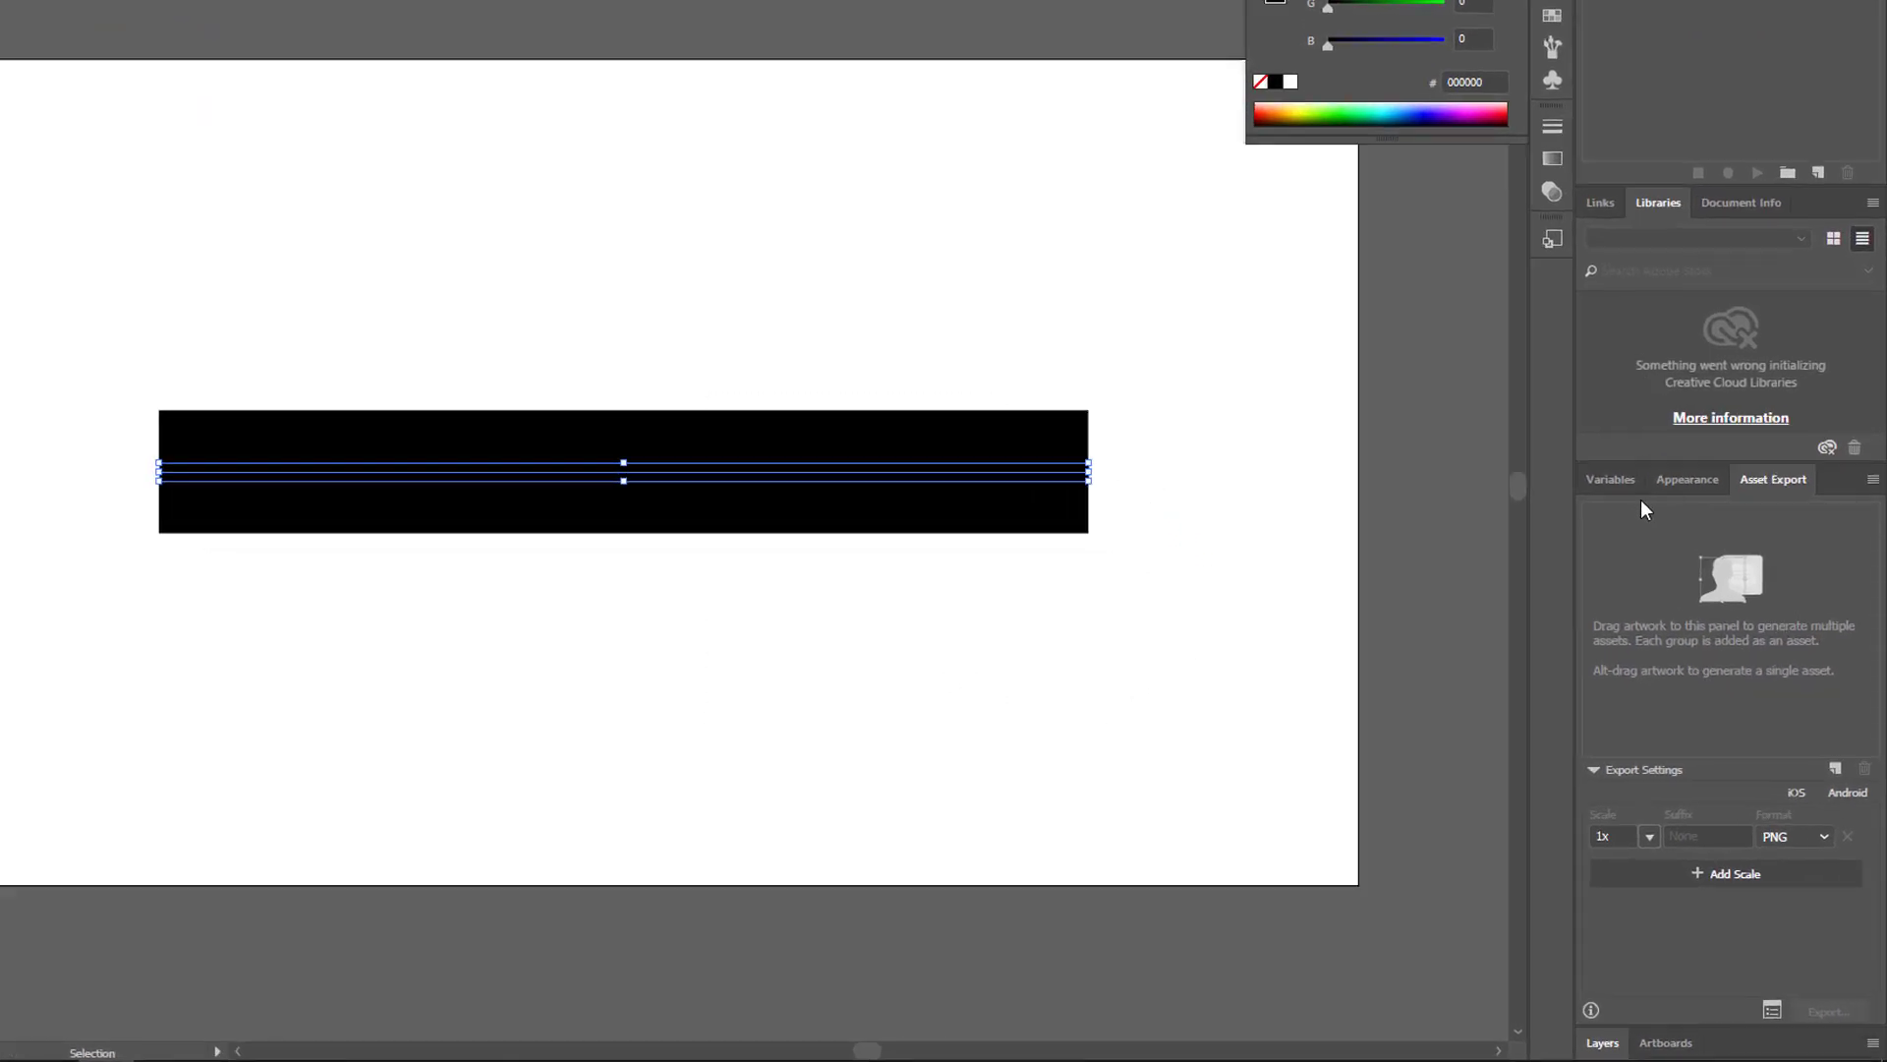
Step: Add a second stroke to the road path, set to 140 pt white
left_click(1687, 479)
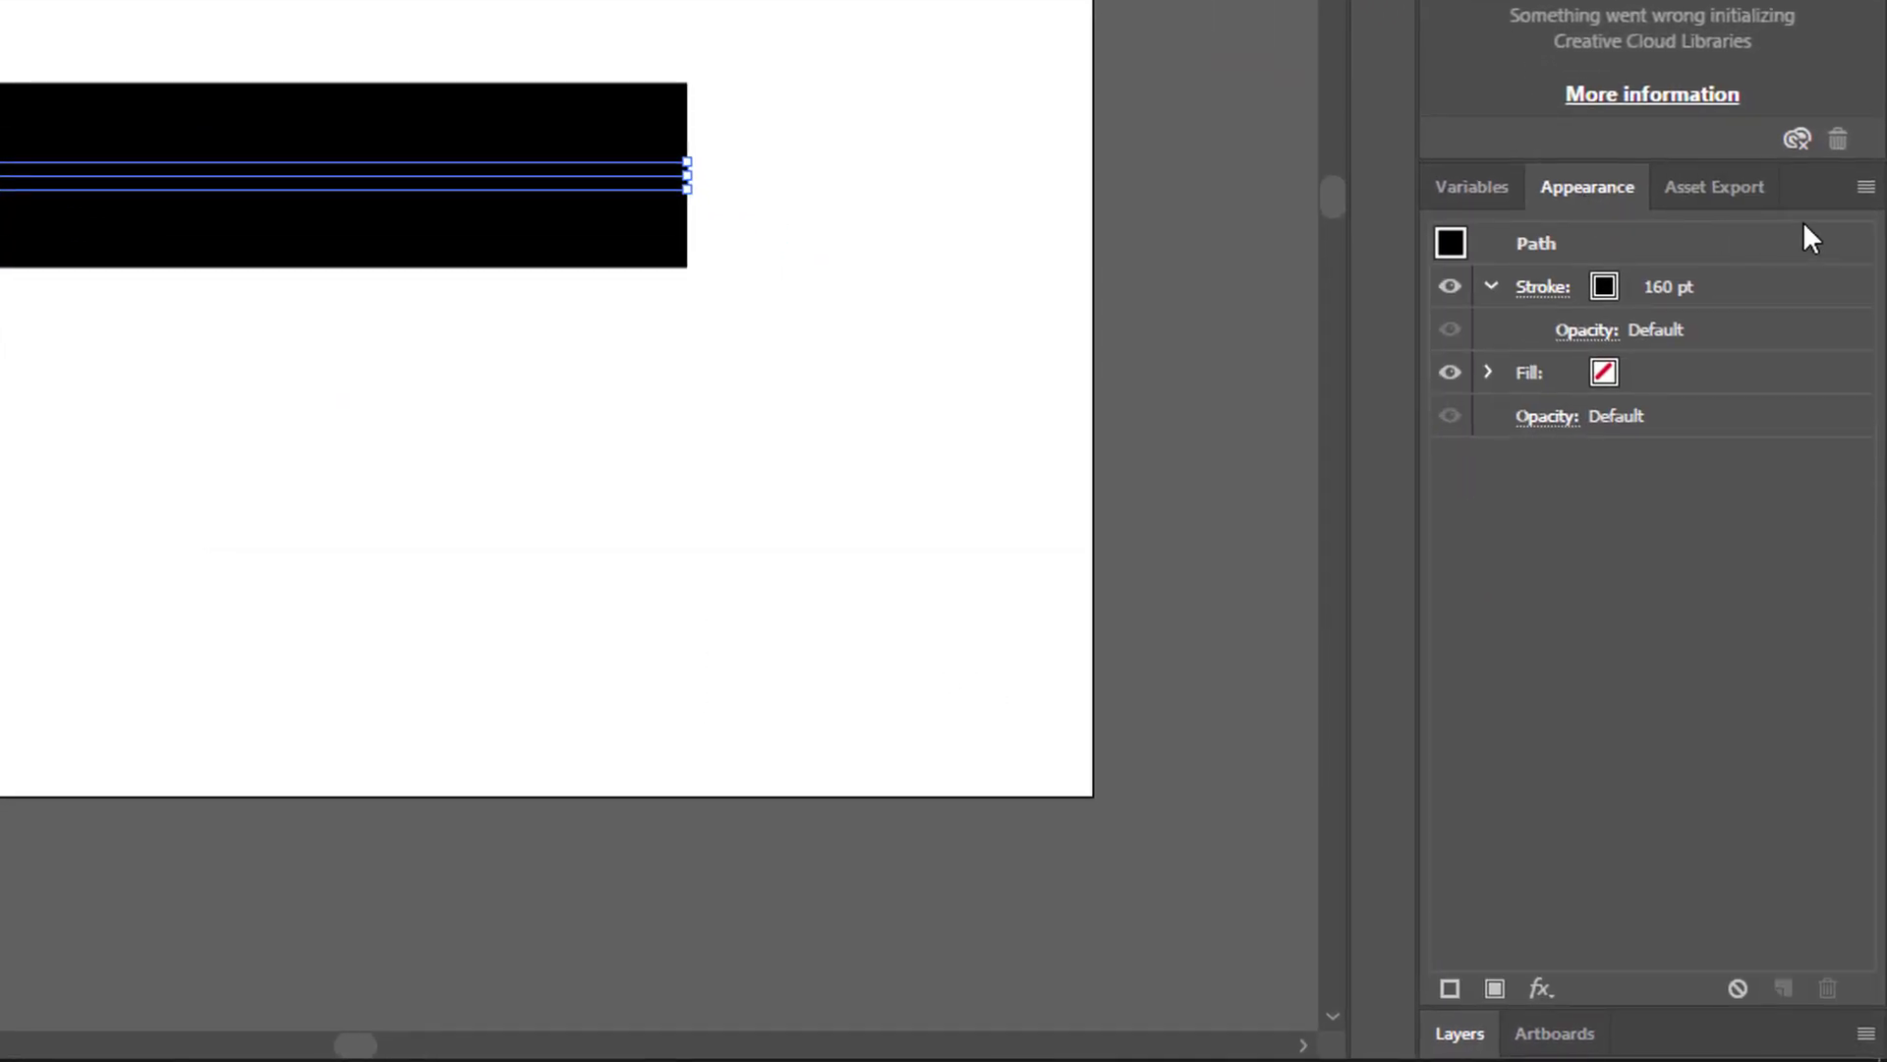
left_click(1872, 192)
left_click(1668, 245)
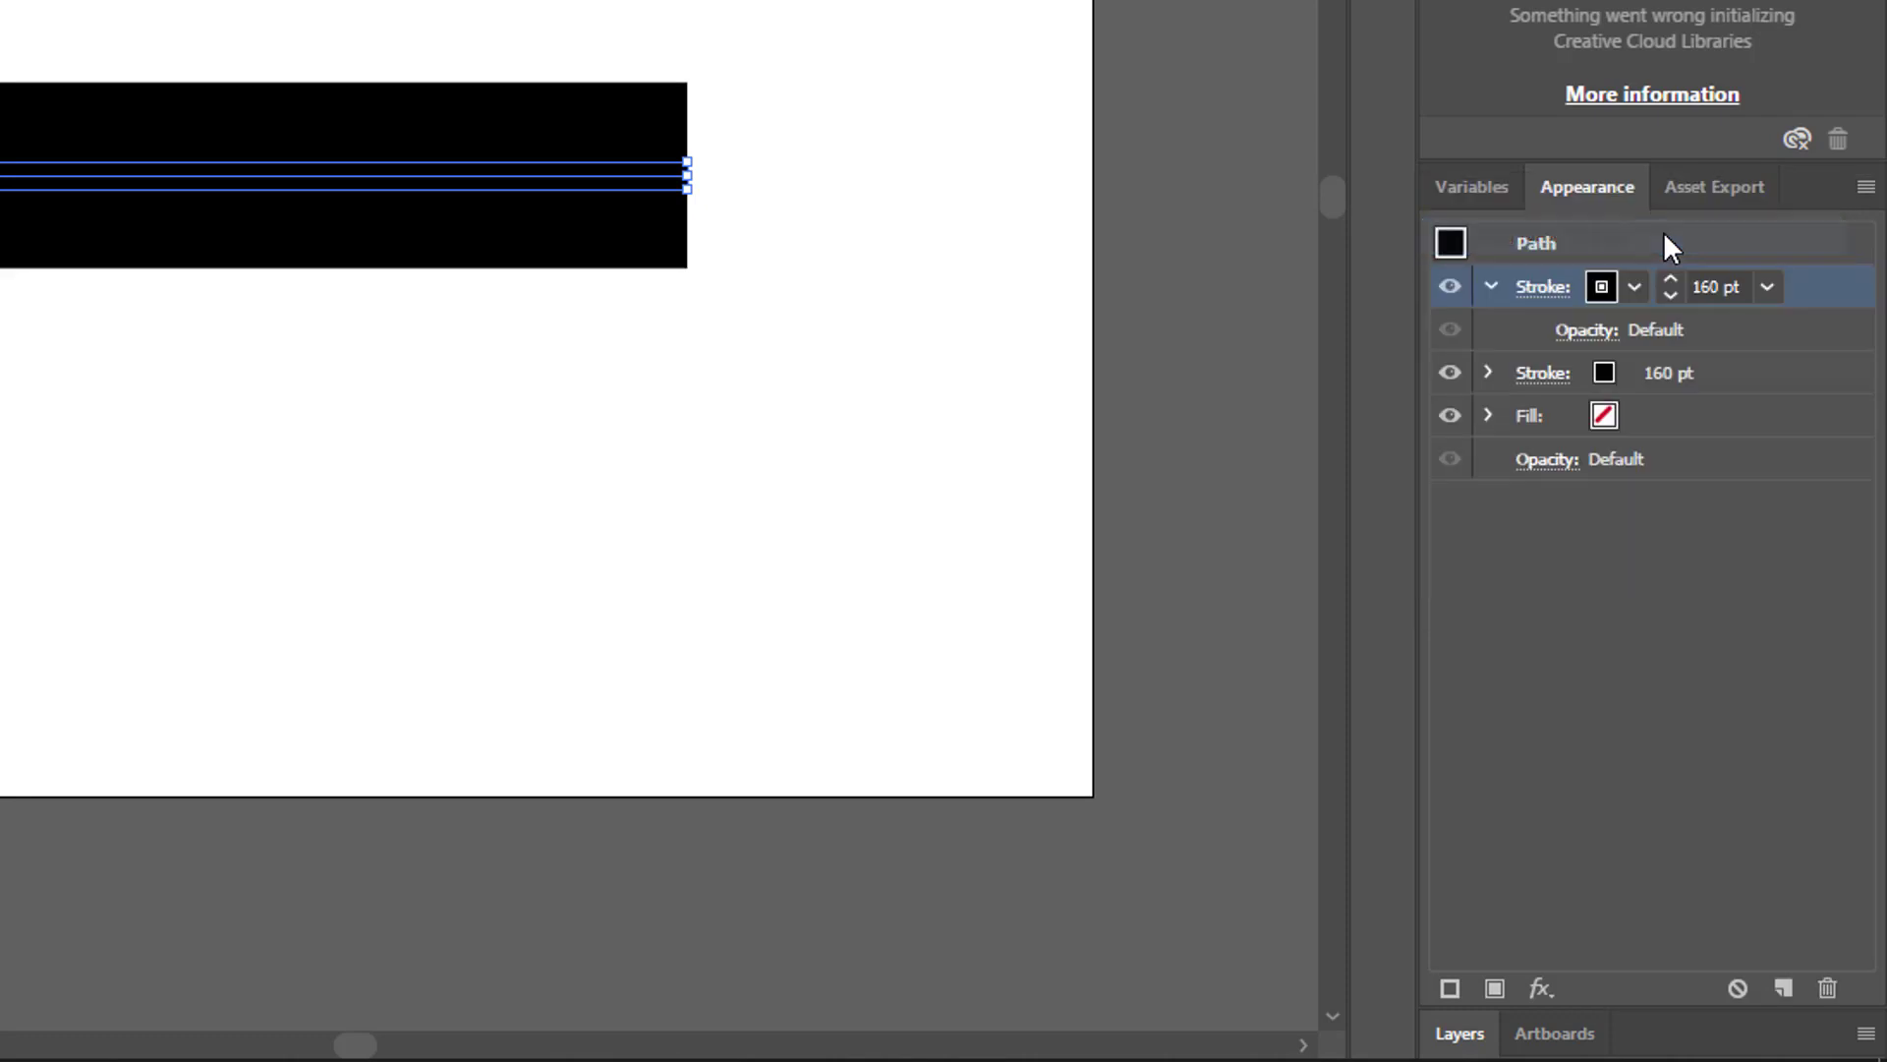
double_click(1702, 285)
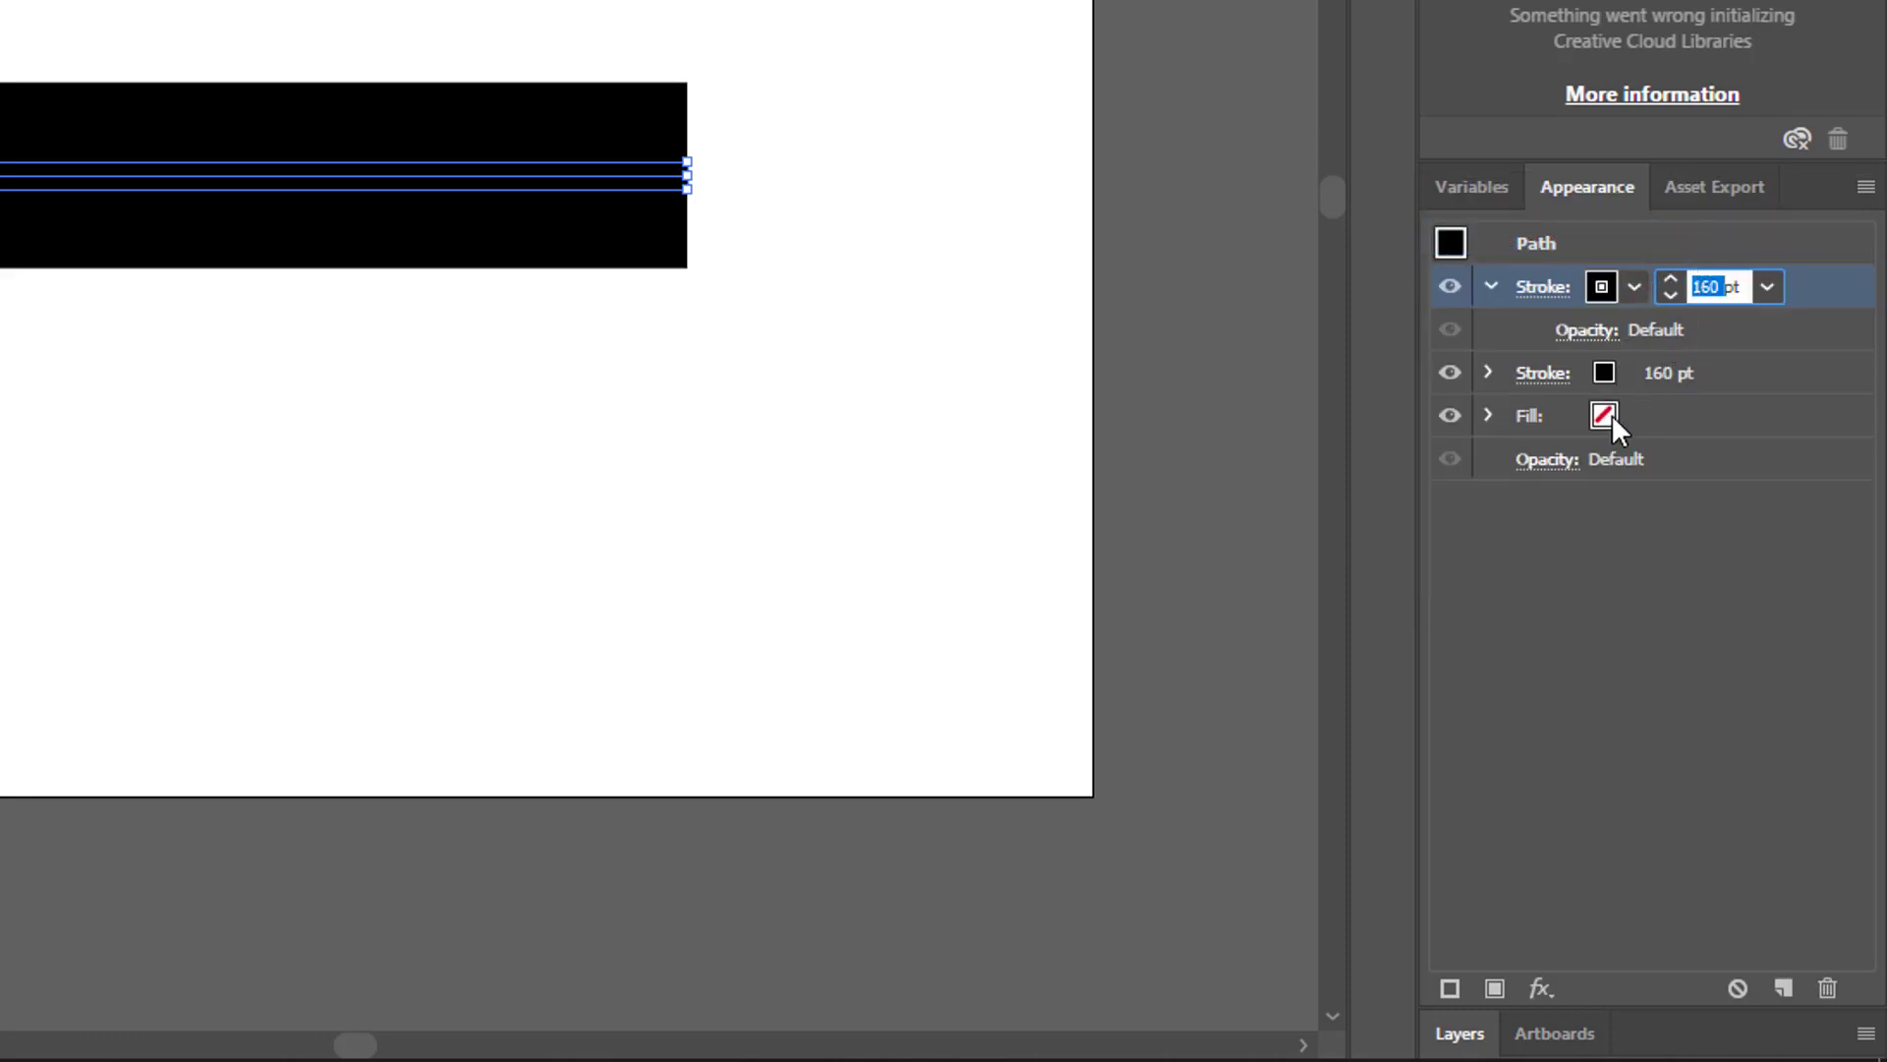
type("140")
key("Return")
left_click(1635, 286)
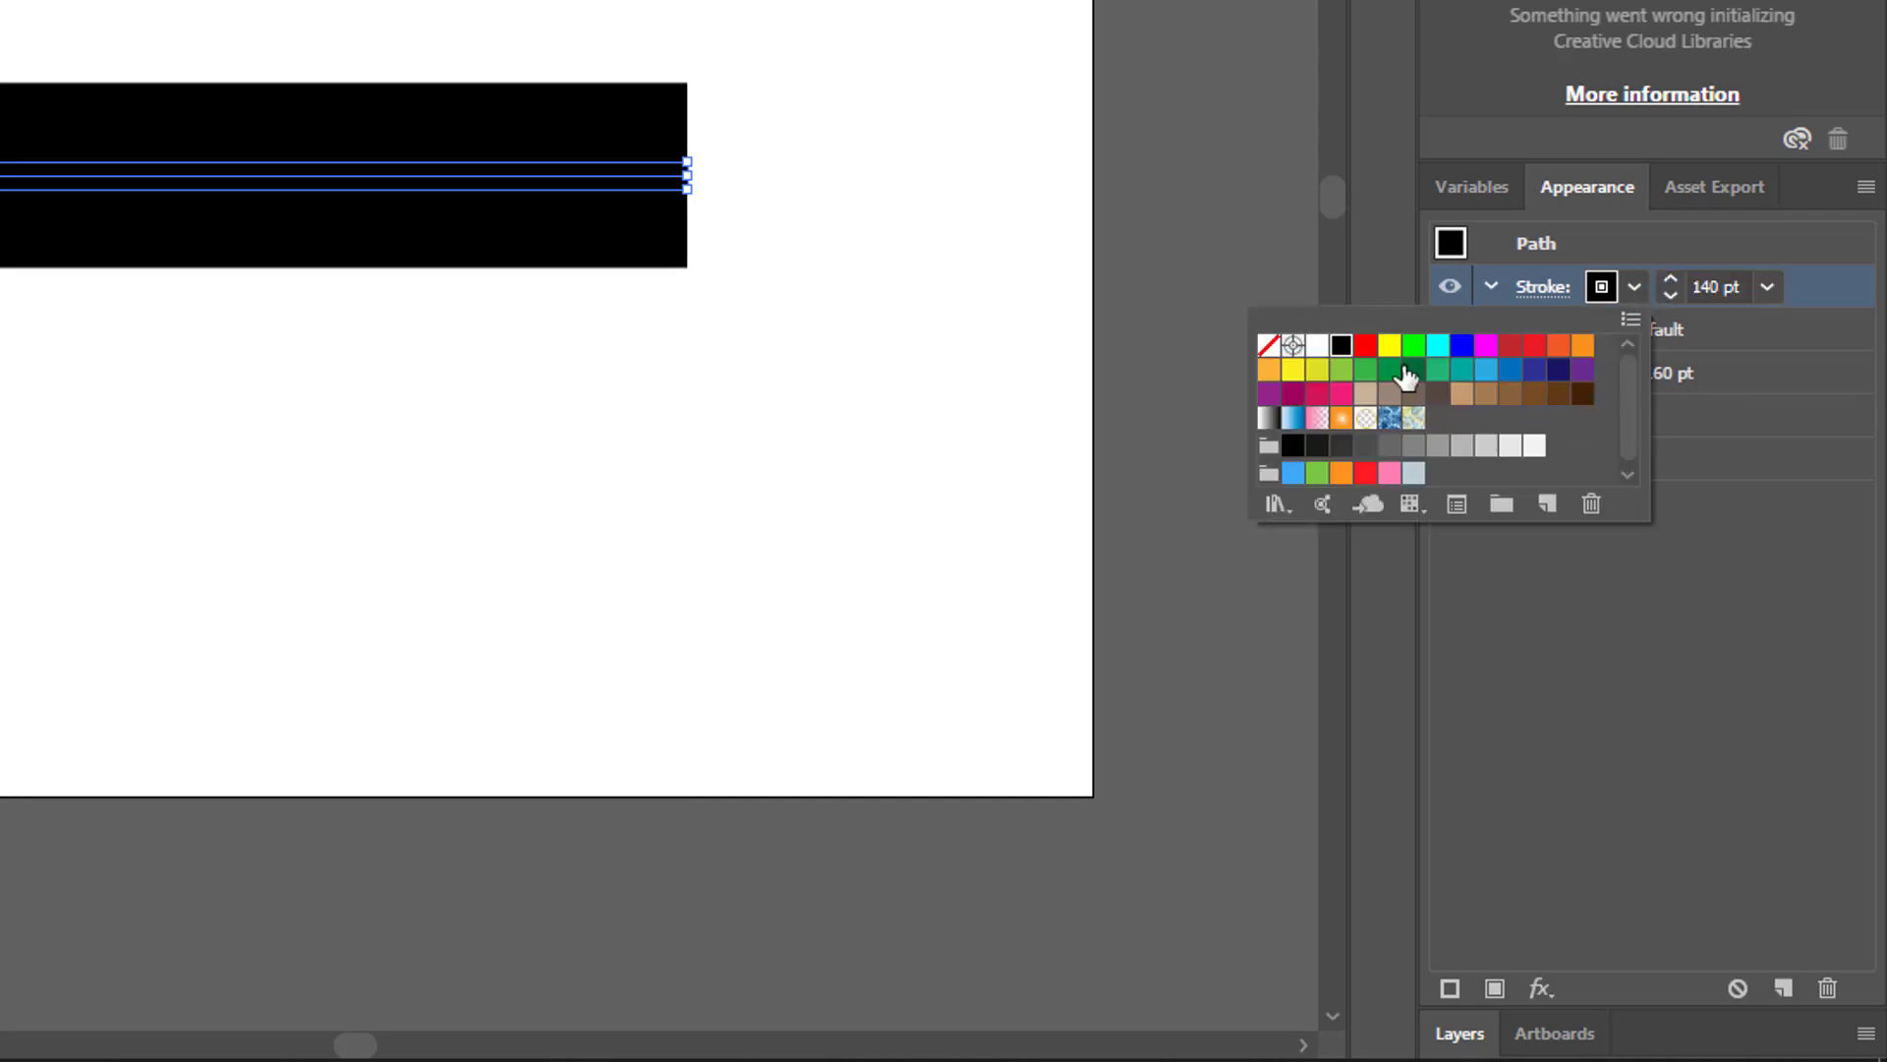
left_click(1318, 346)
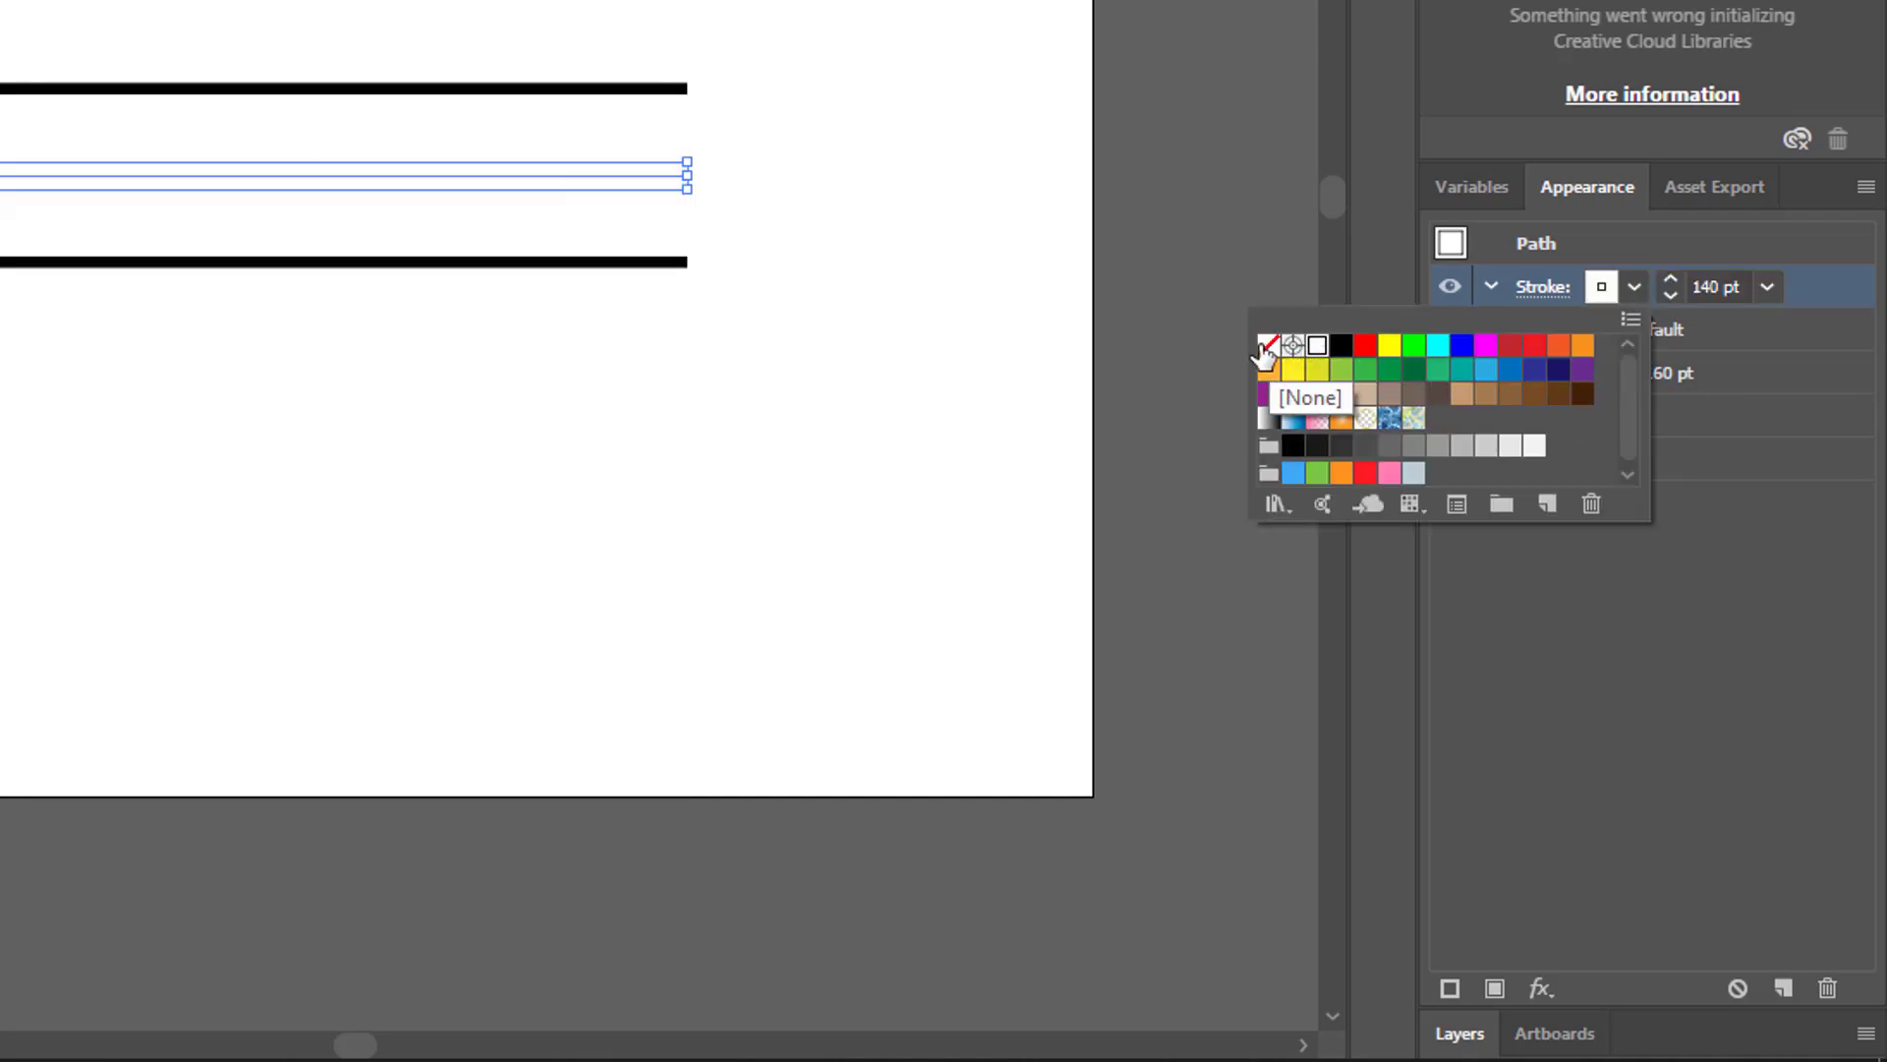
Step: Add a 120 pt black stroke above the white one, plus a fourth stroke on top
left_click(1865, 186)
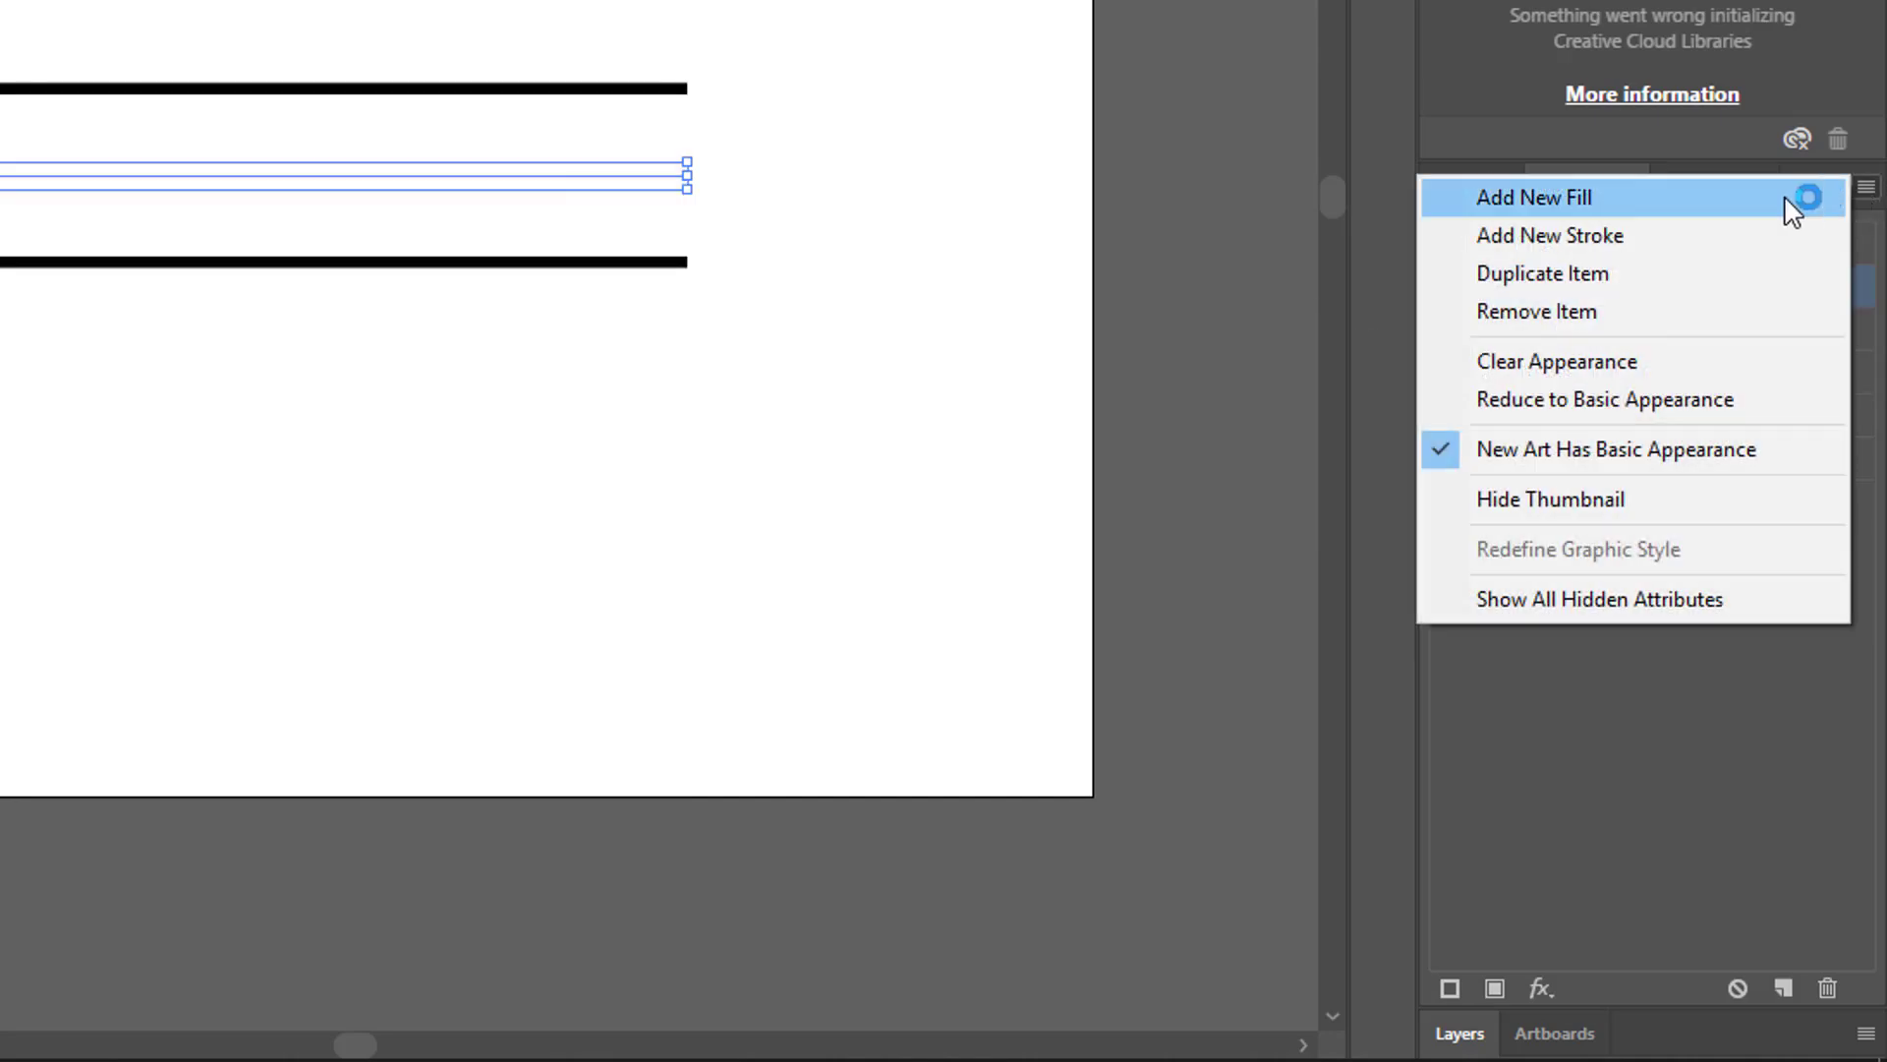
left_click(1612, 236)
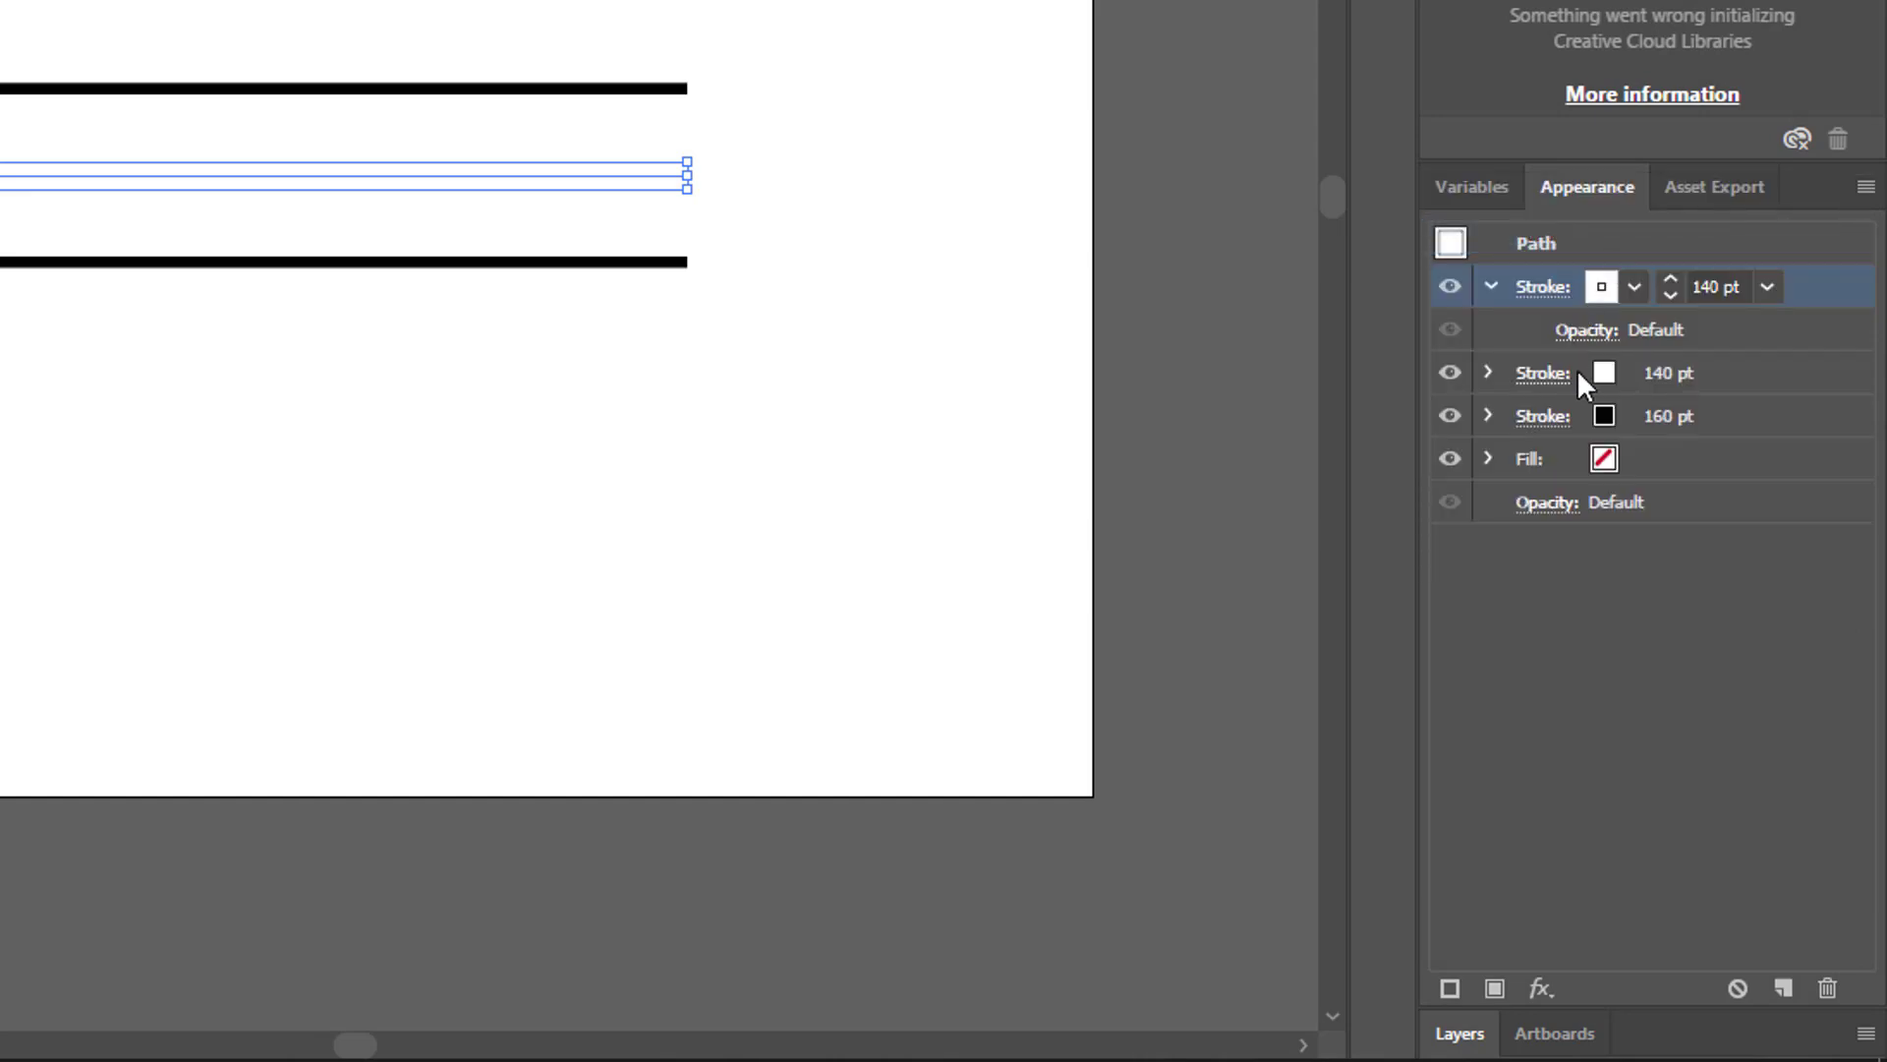
left_click(1697, 286)
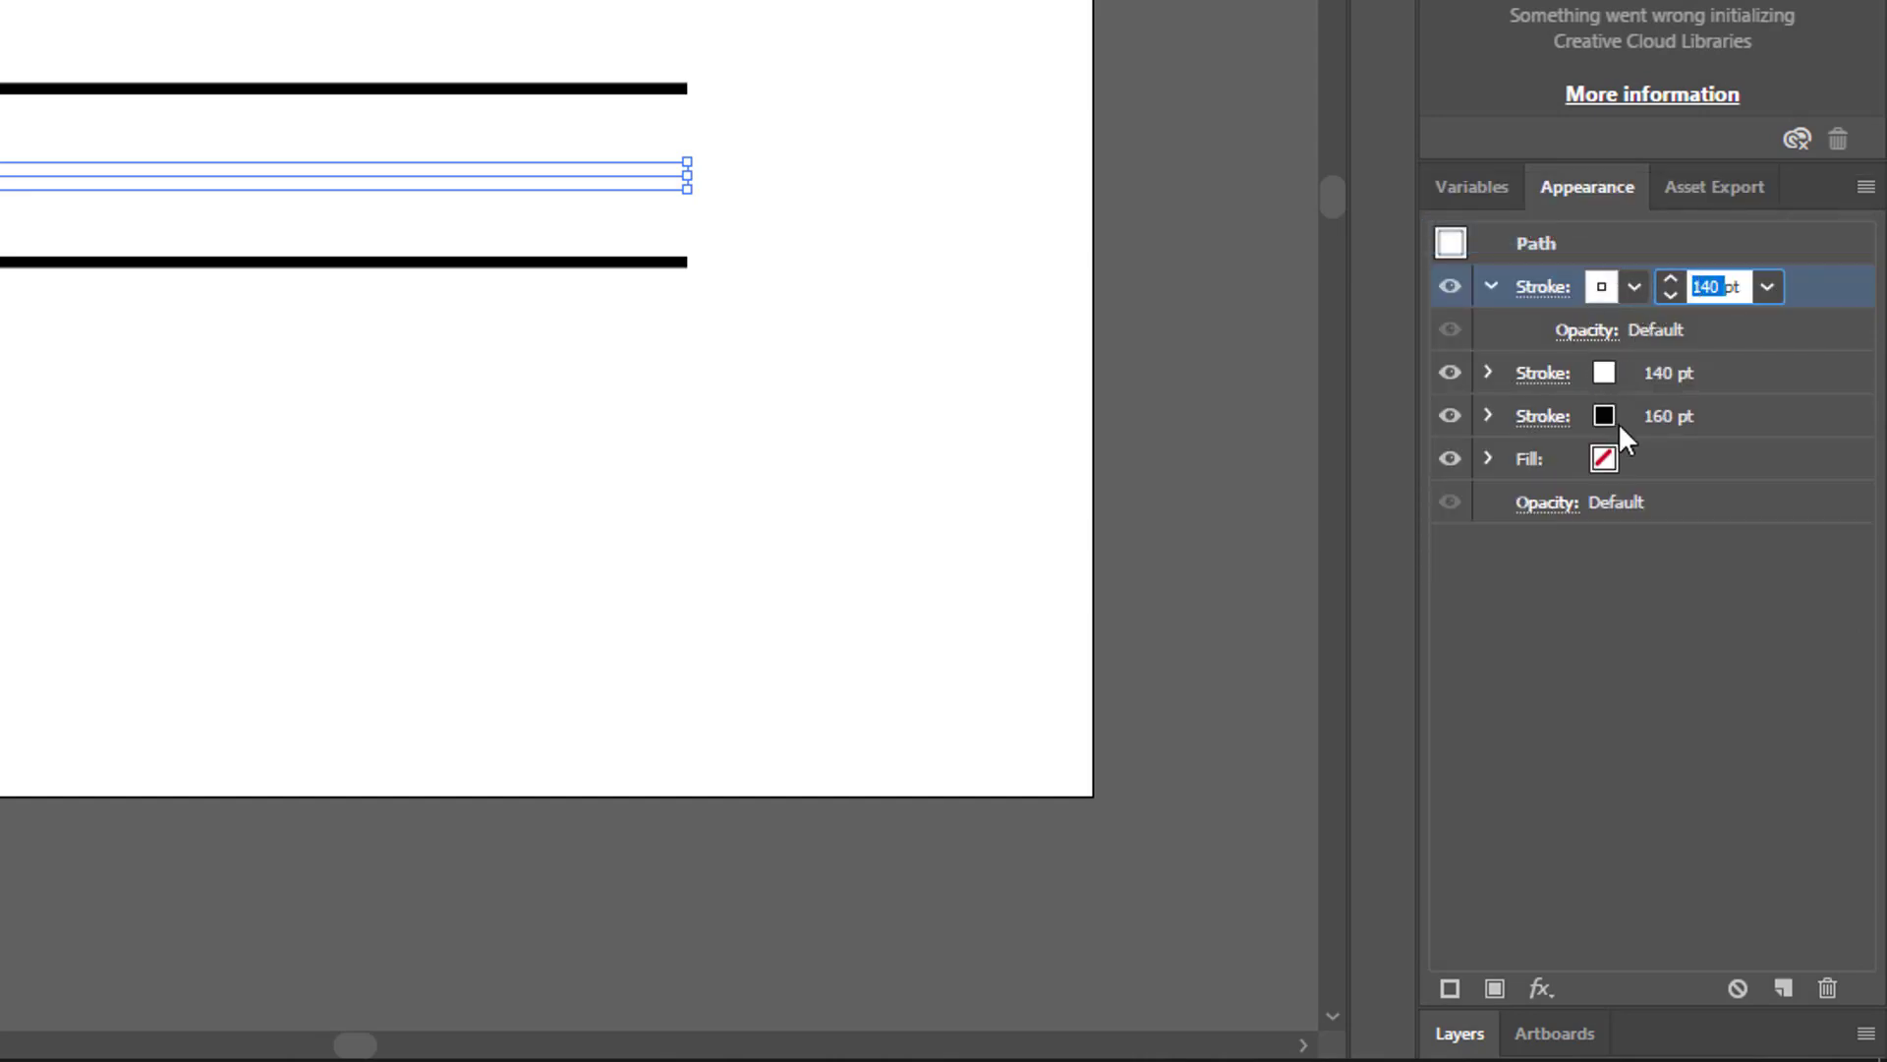
type("120")
key("Return")
left_click(1637, 286)
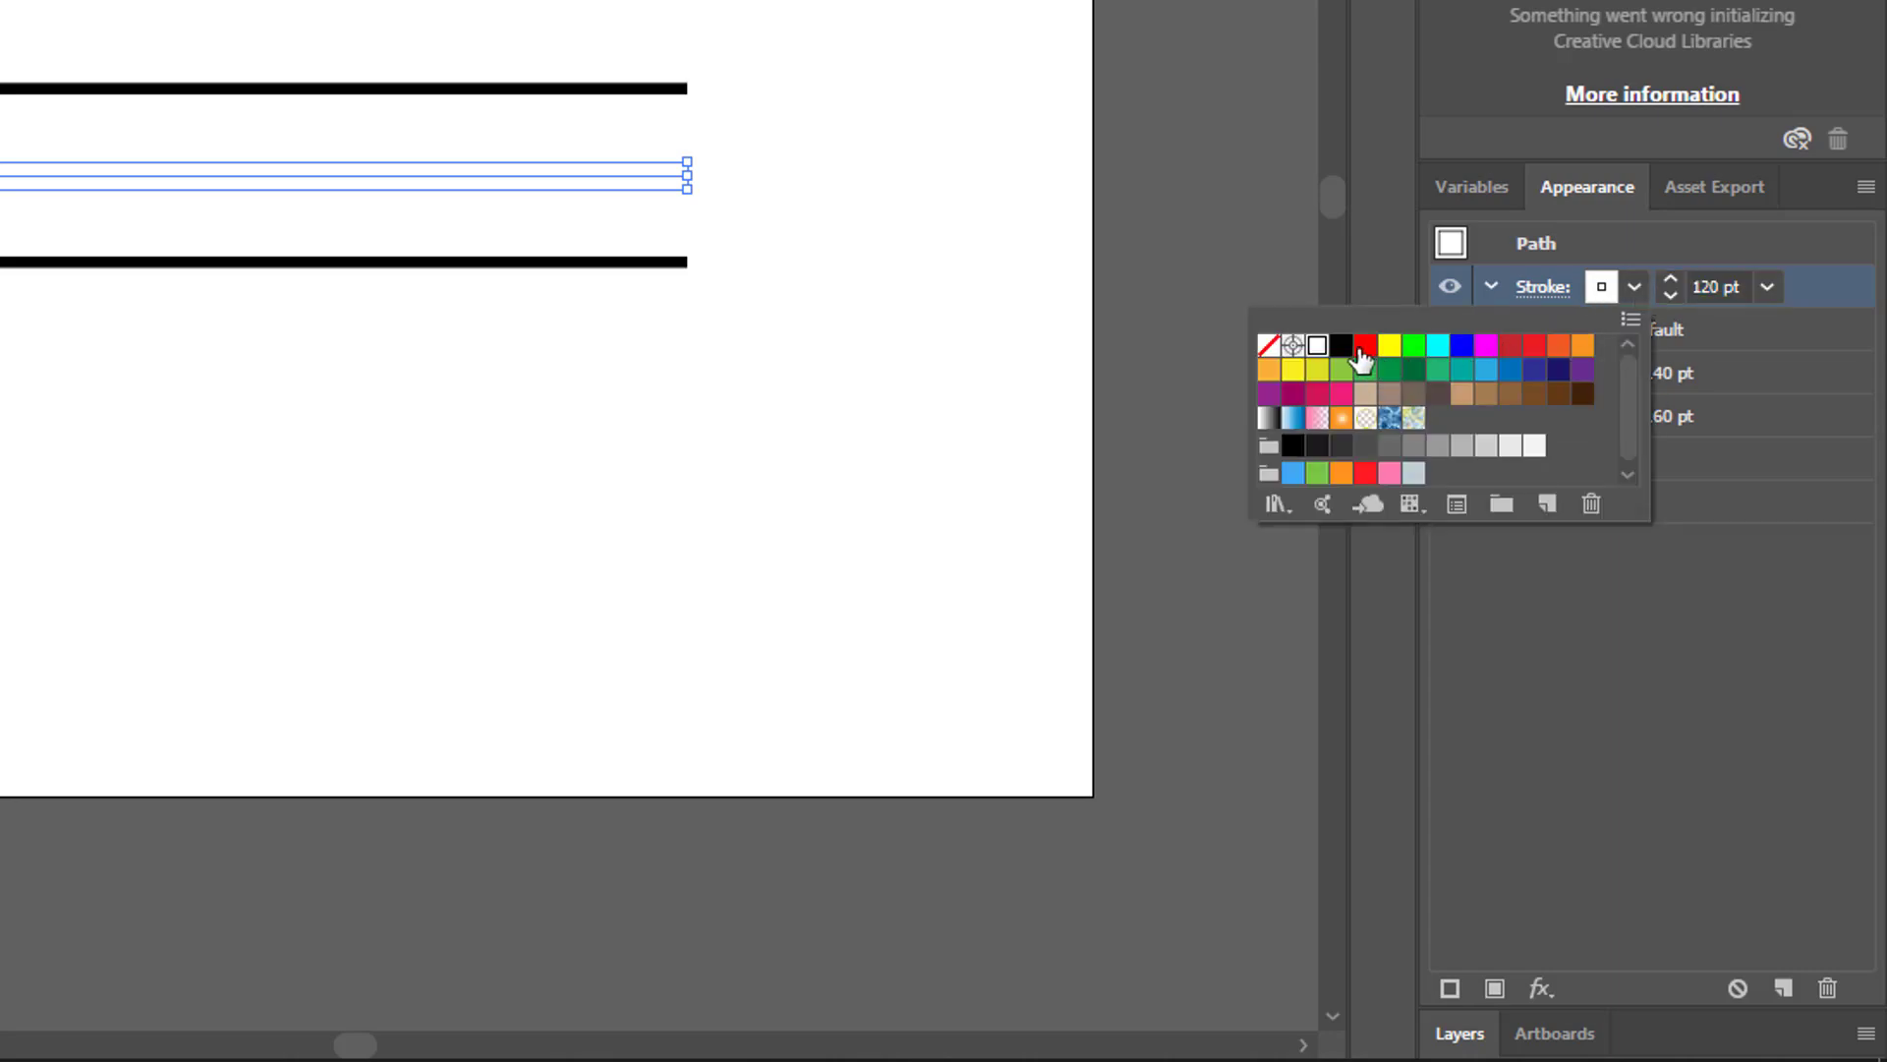
left_click(1341, 350)
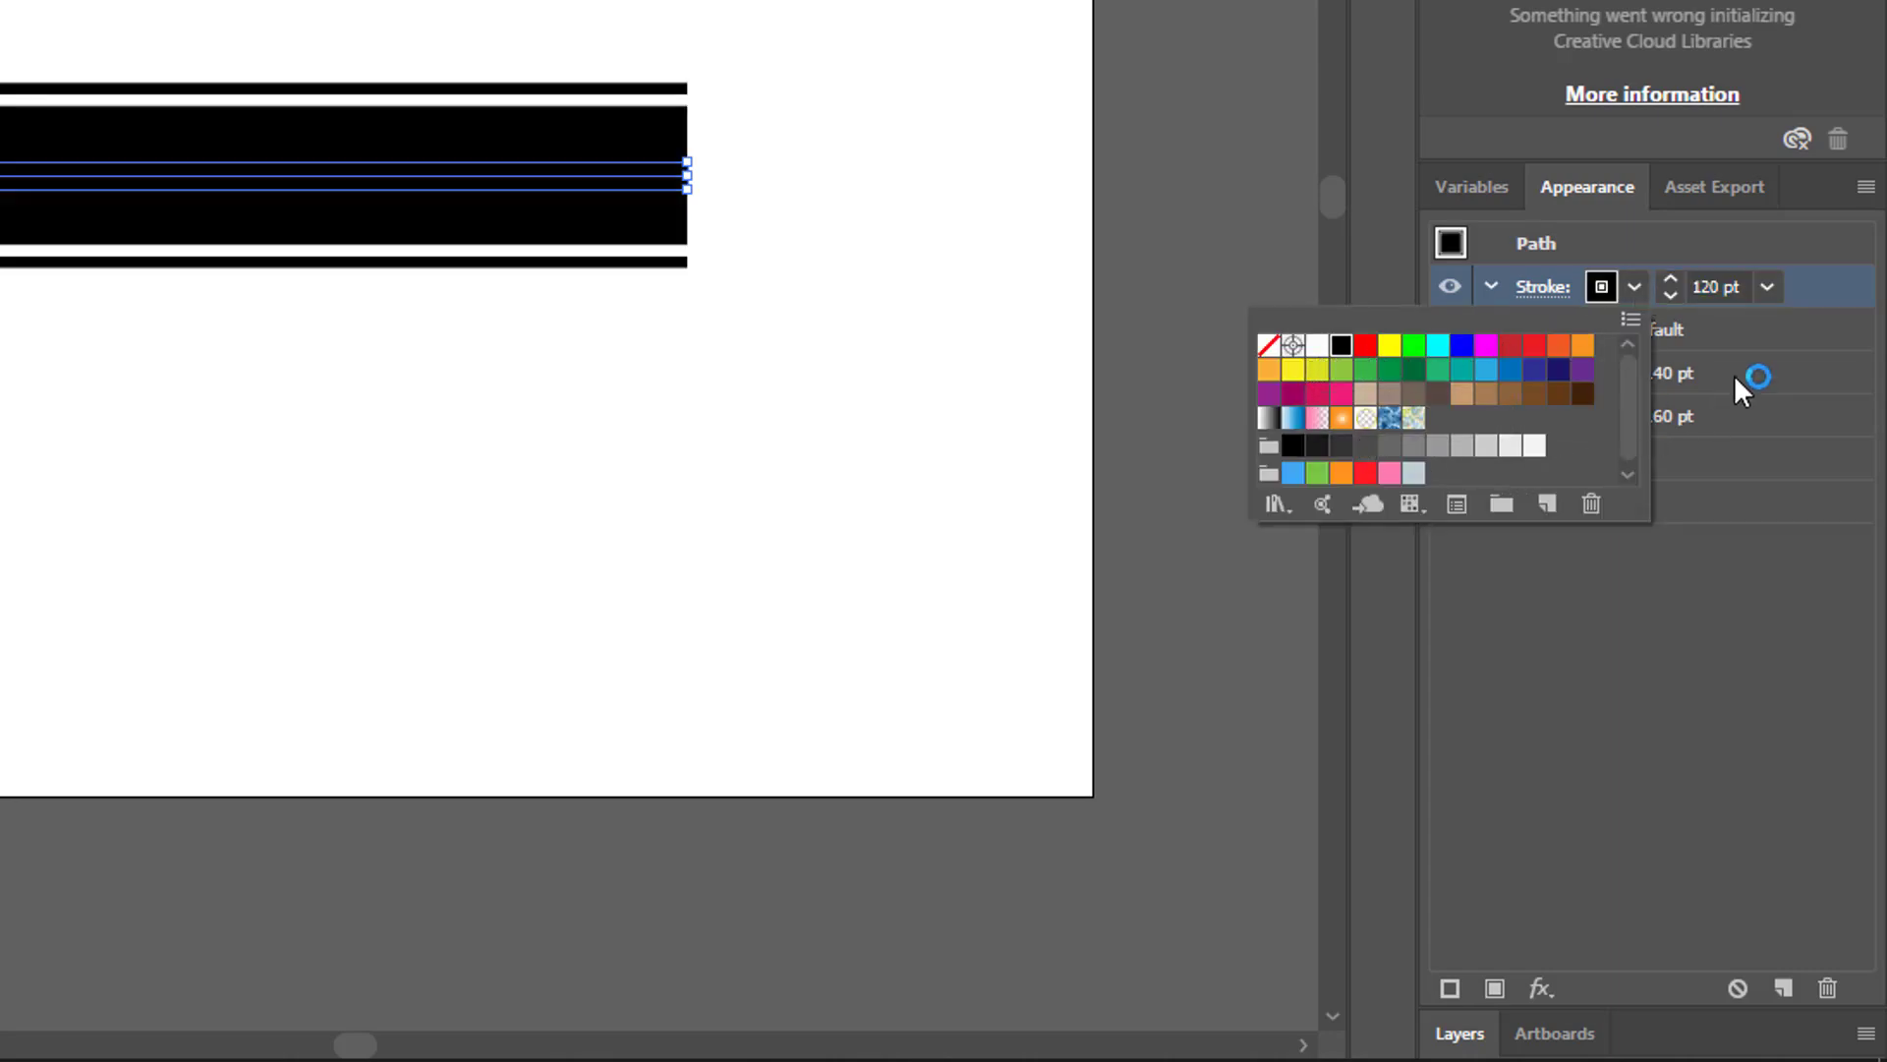
left_click(1866, 186)
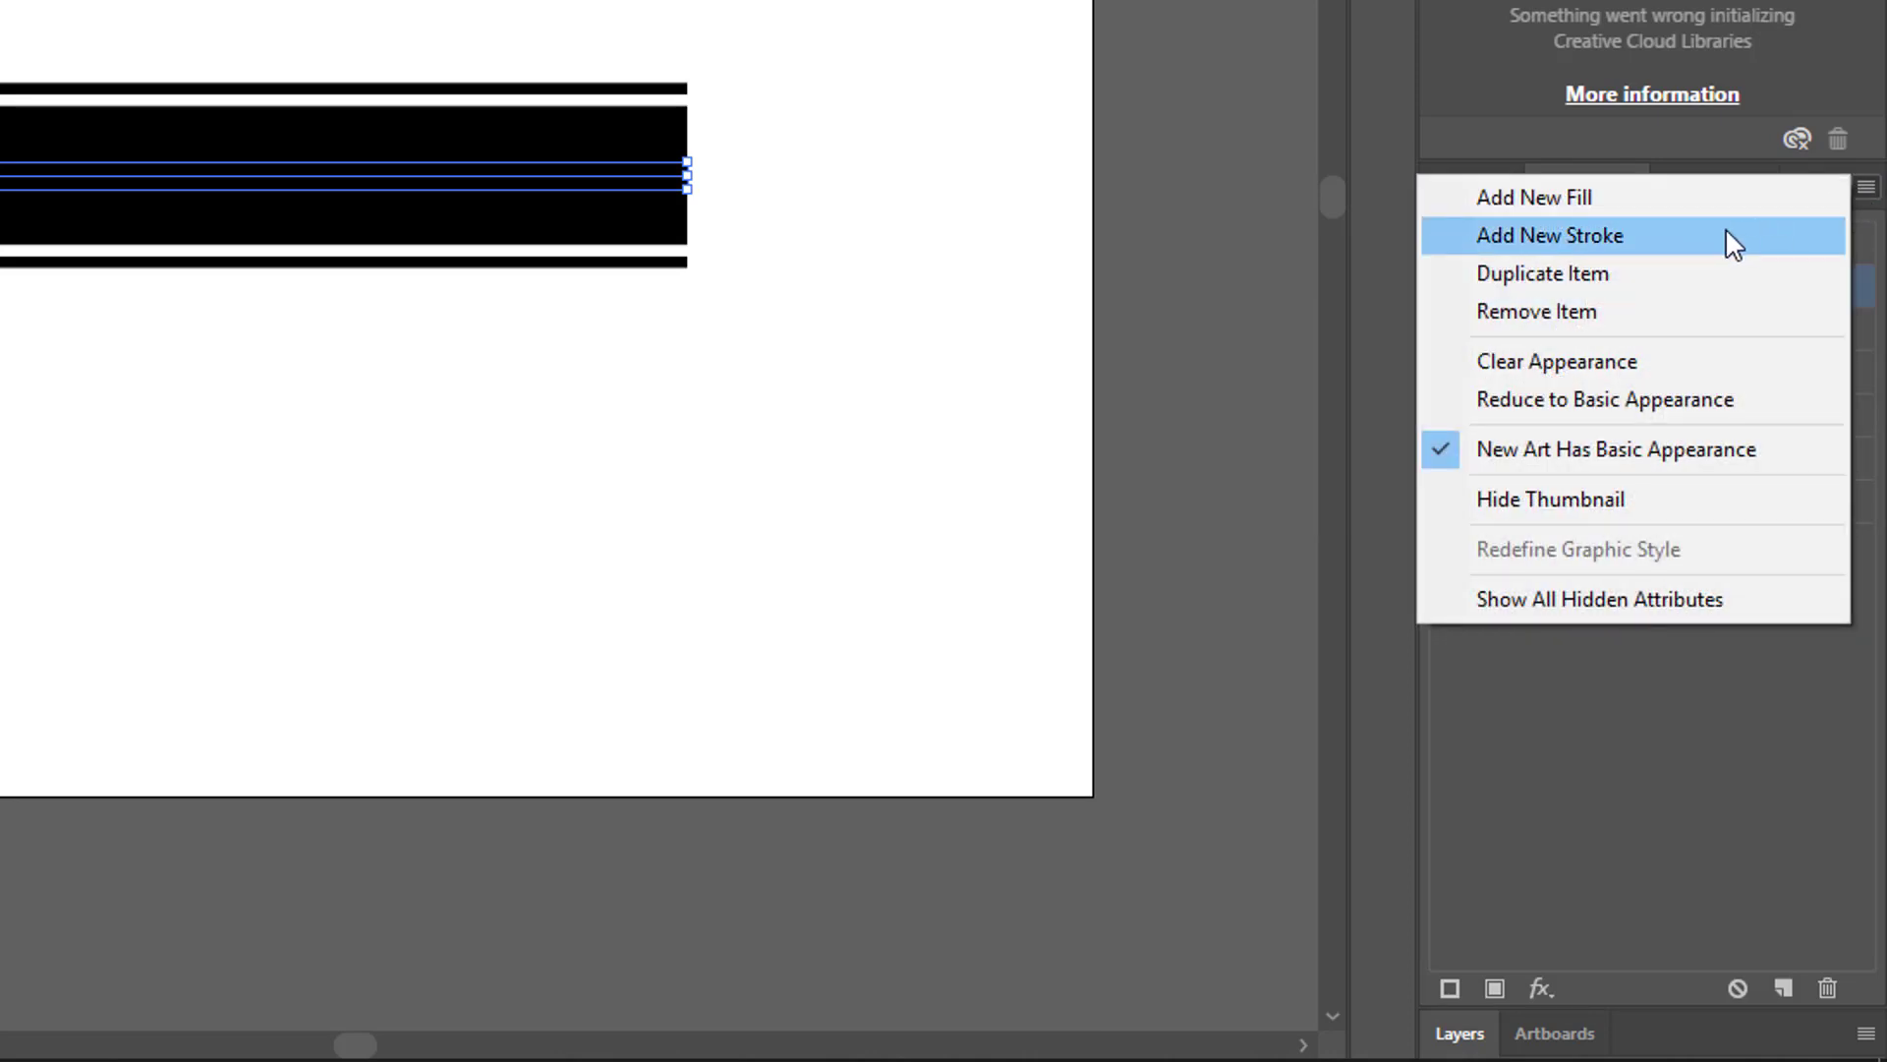
left_click(1636, 234)
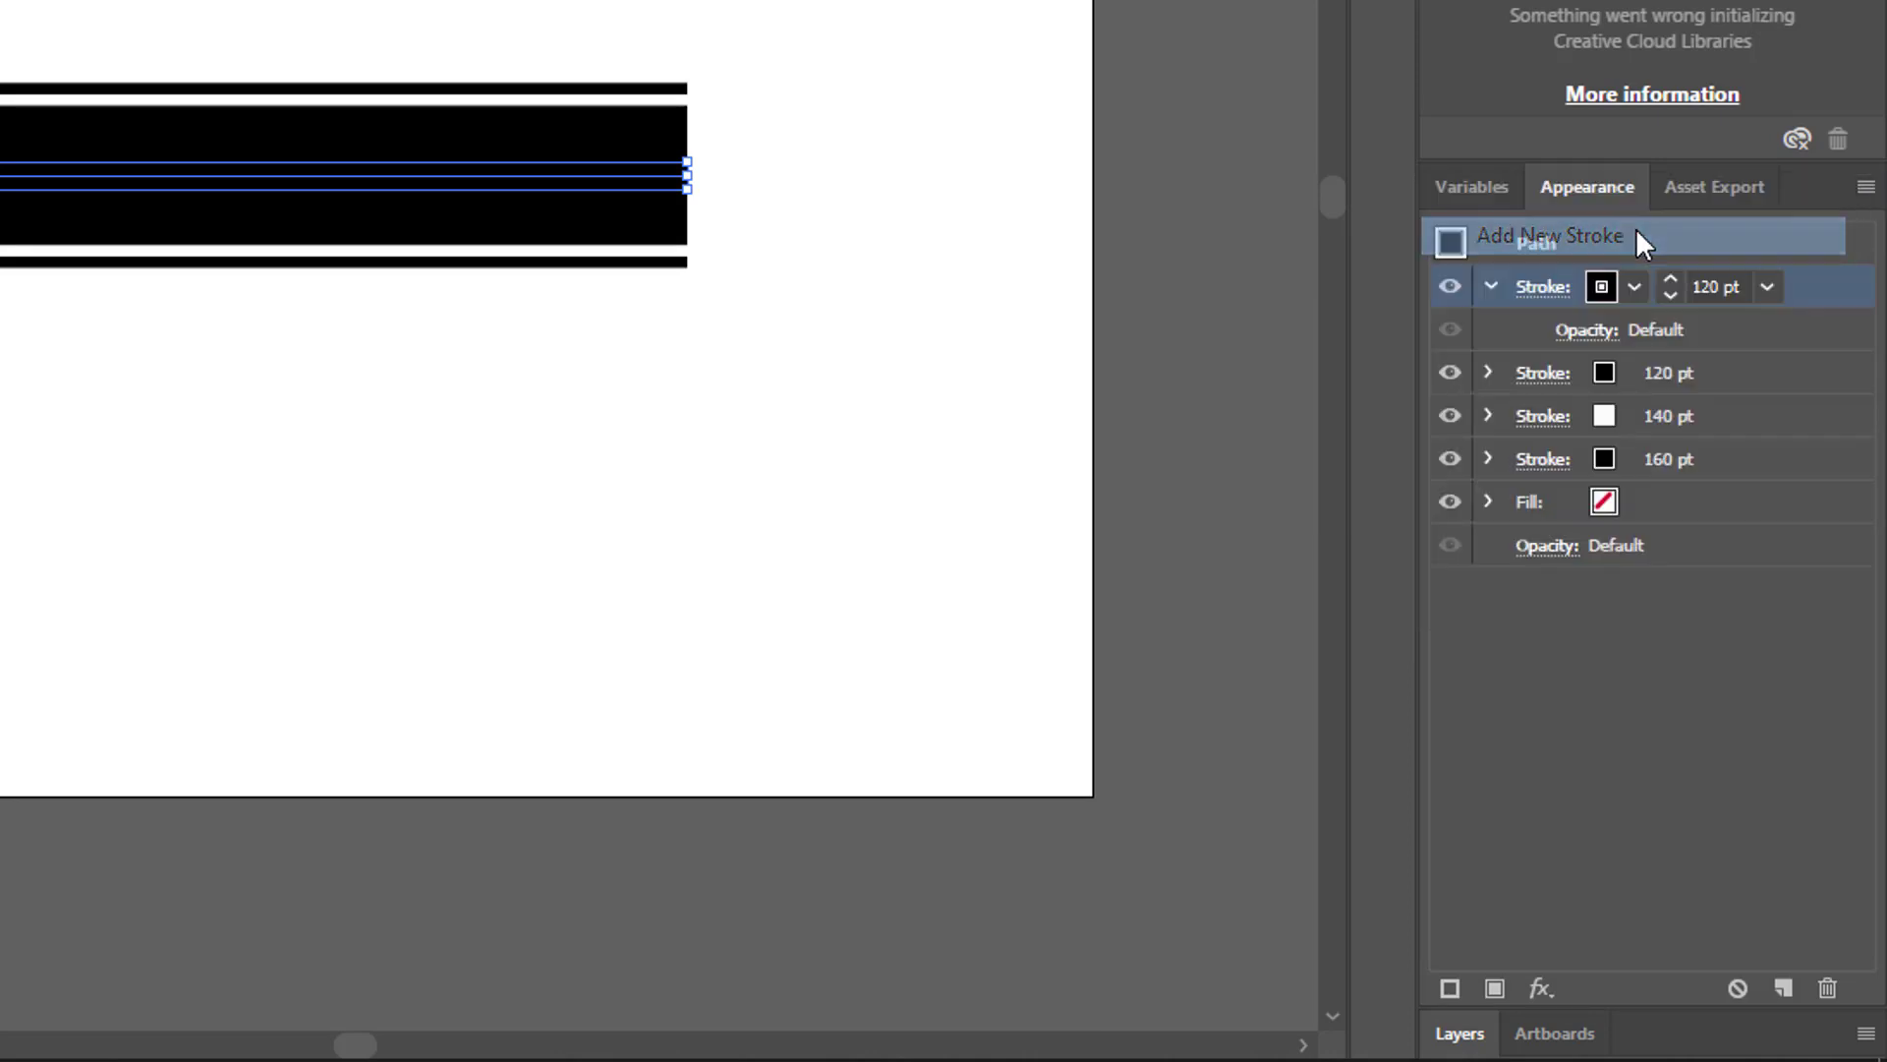
Step: Make the top stroke yellow and set its cyan value to 0 in the Color Picker
left_click(1633, 286)
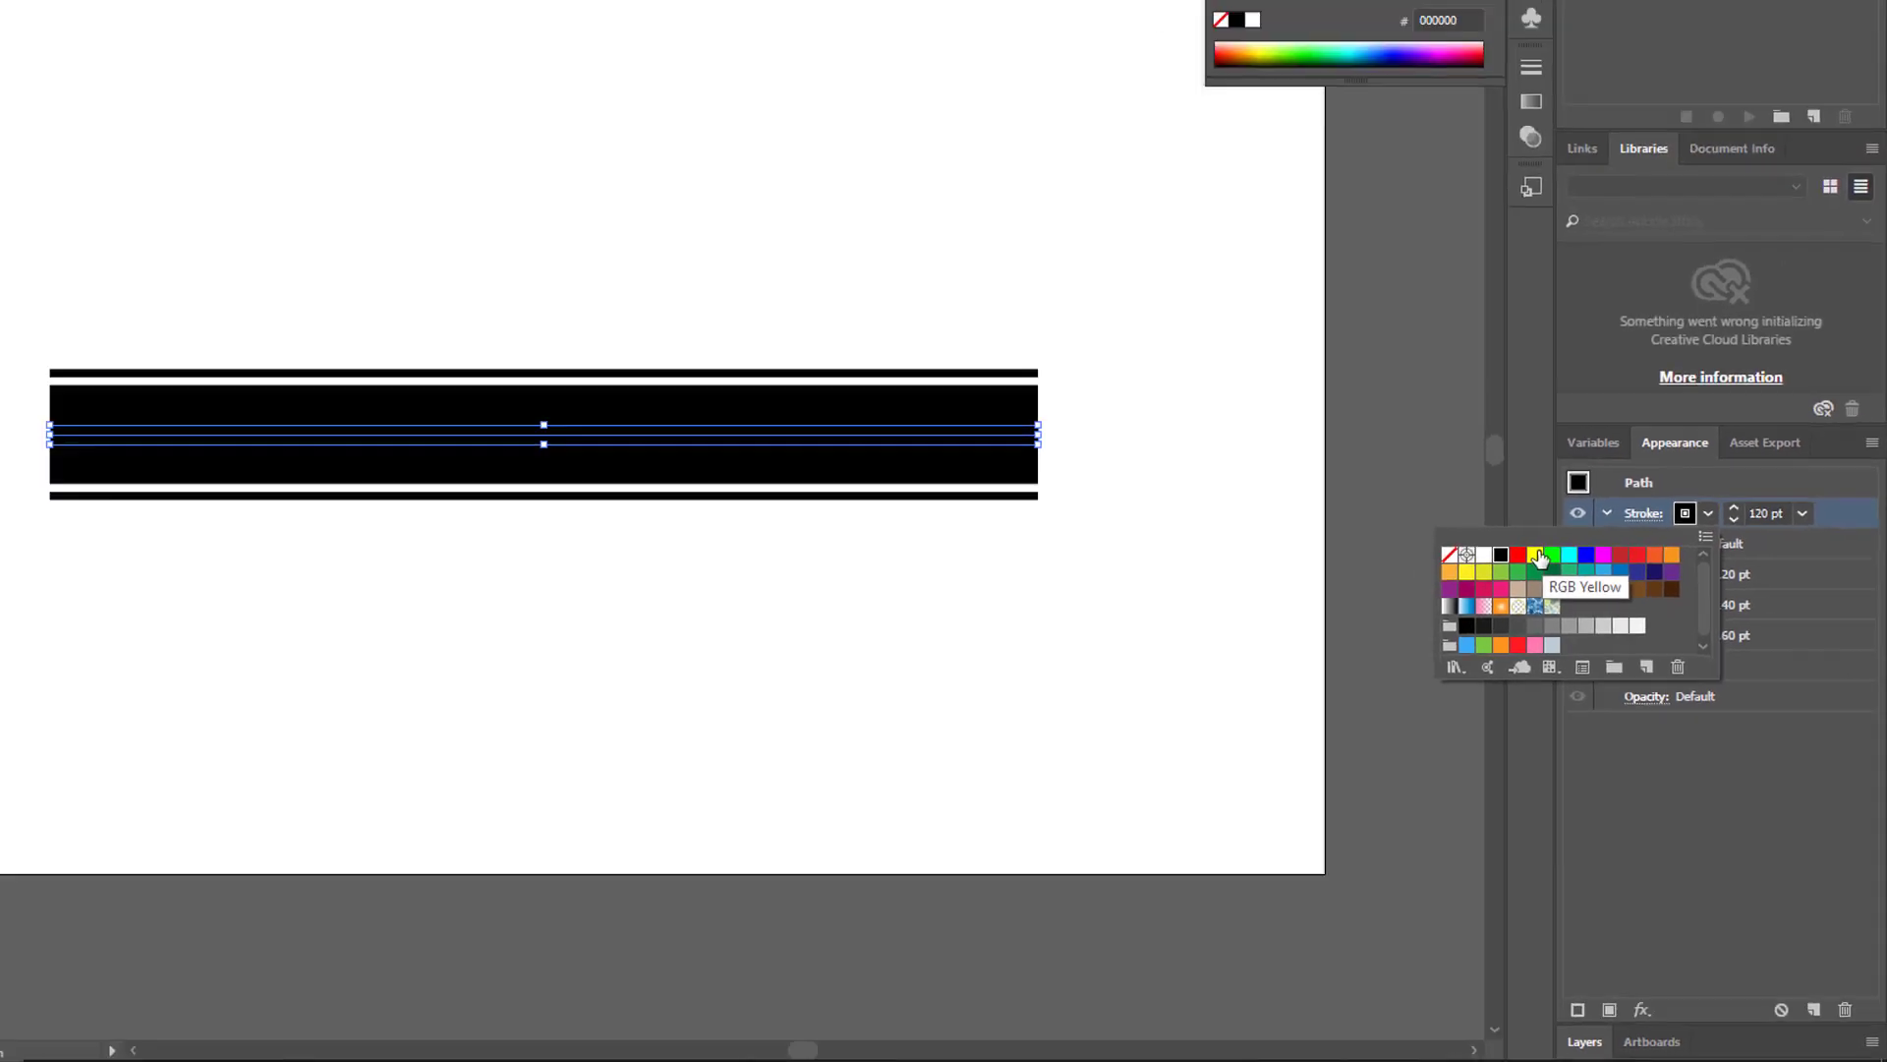
left_click(1604, 654)
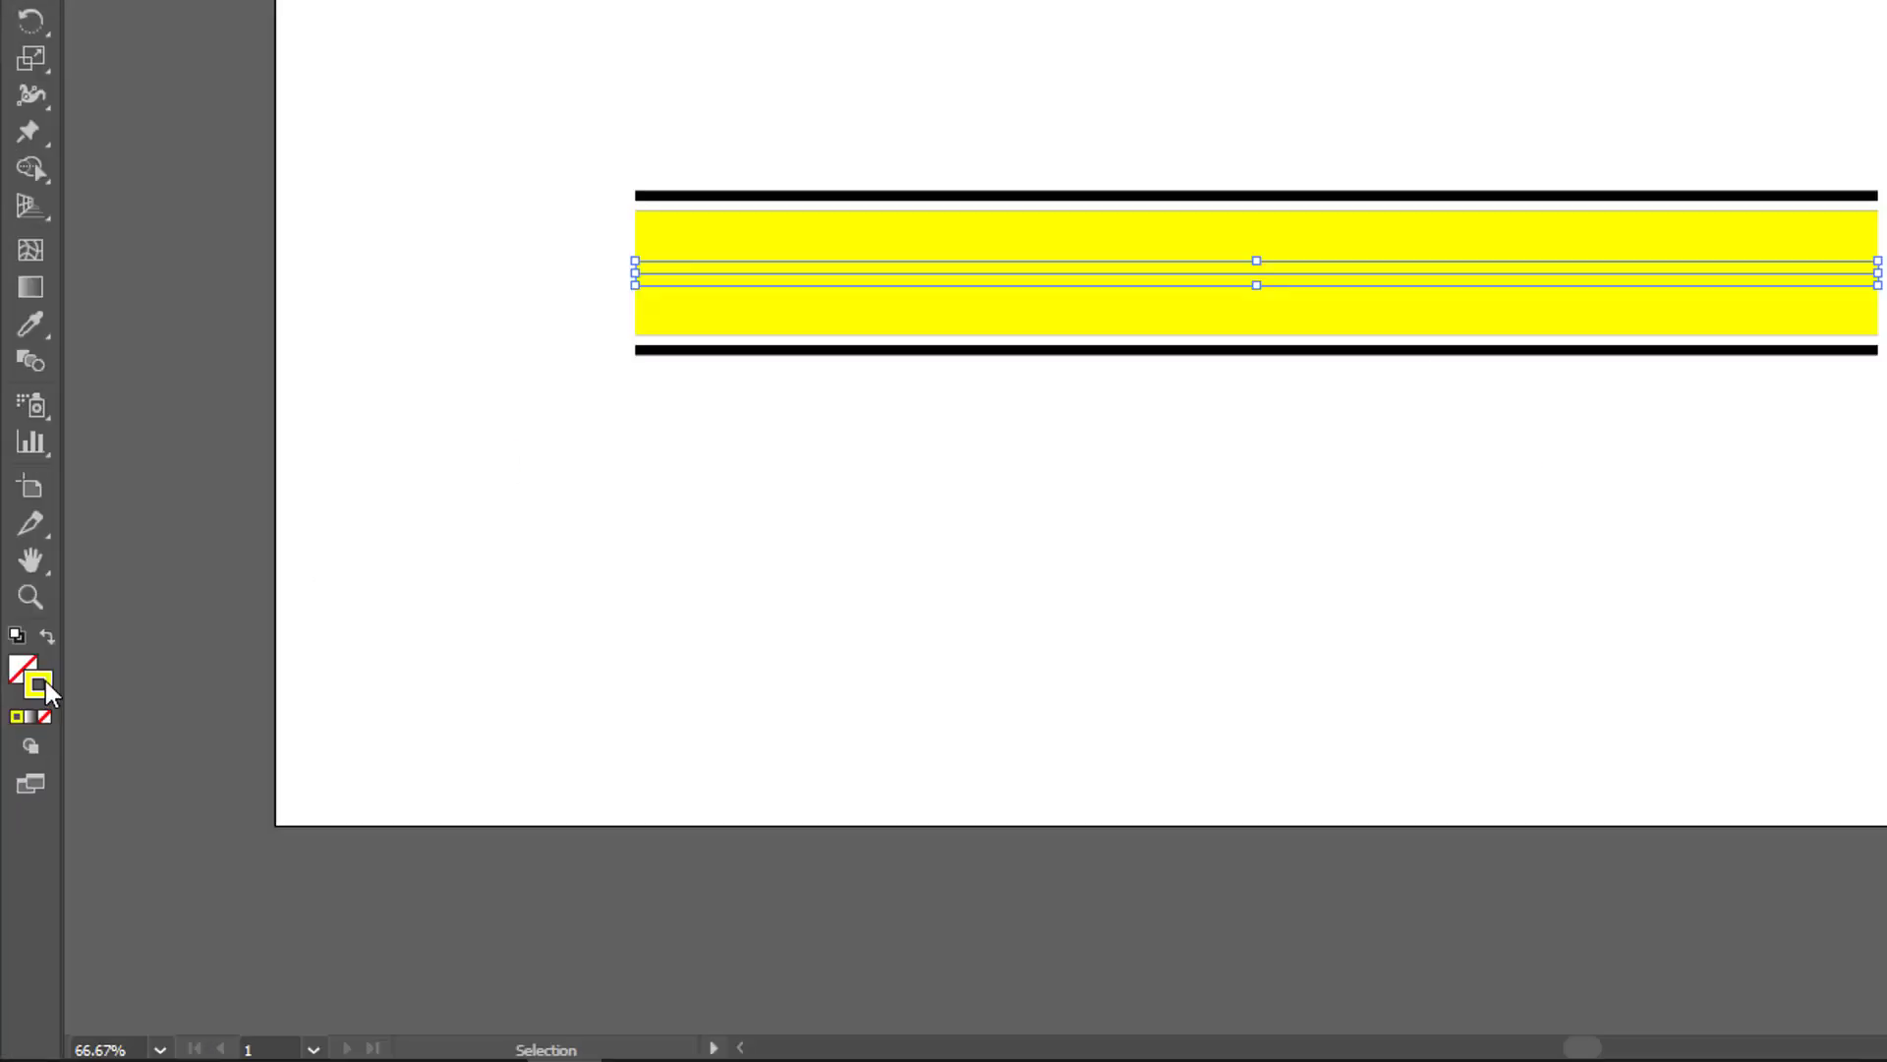
double_click(25, 817)
left_click_drag(1578, 369, 1507, 368)
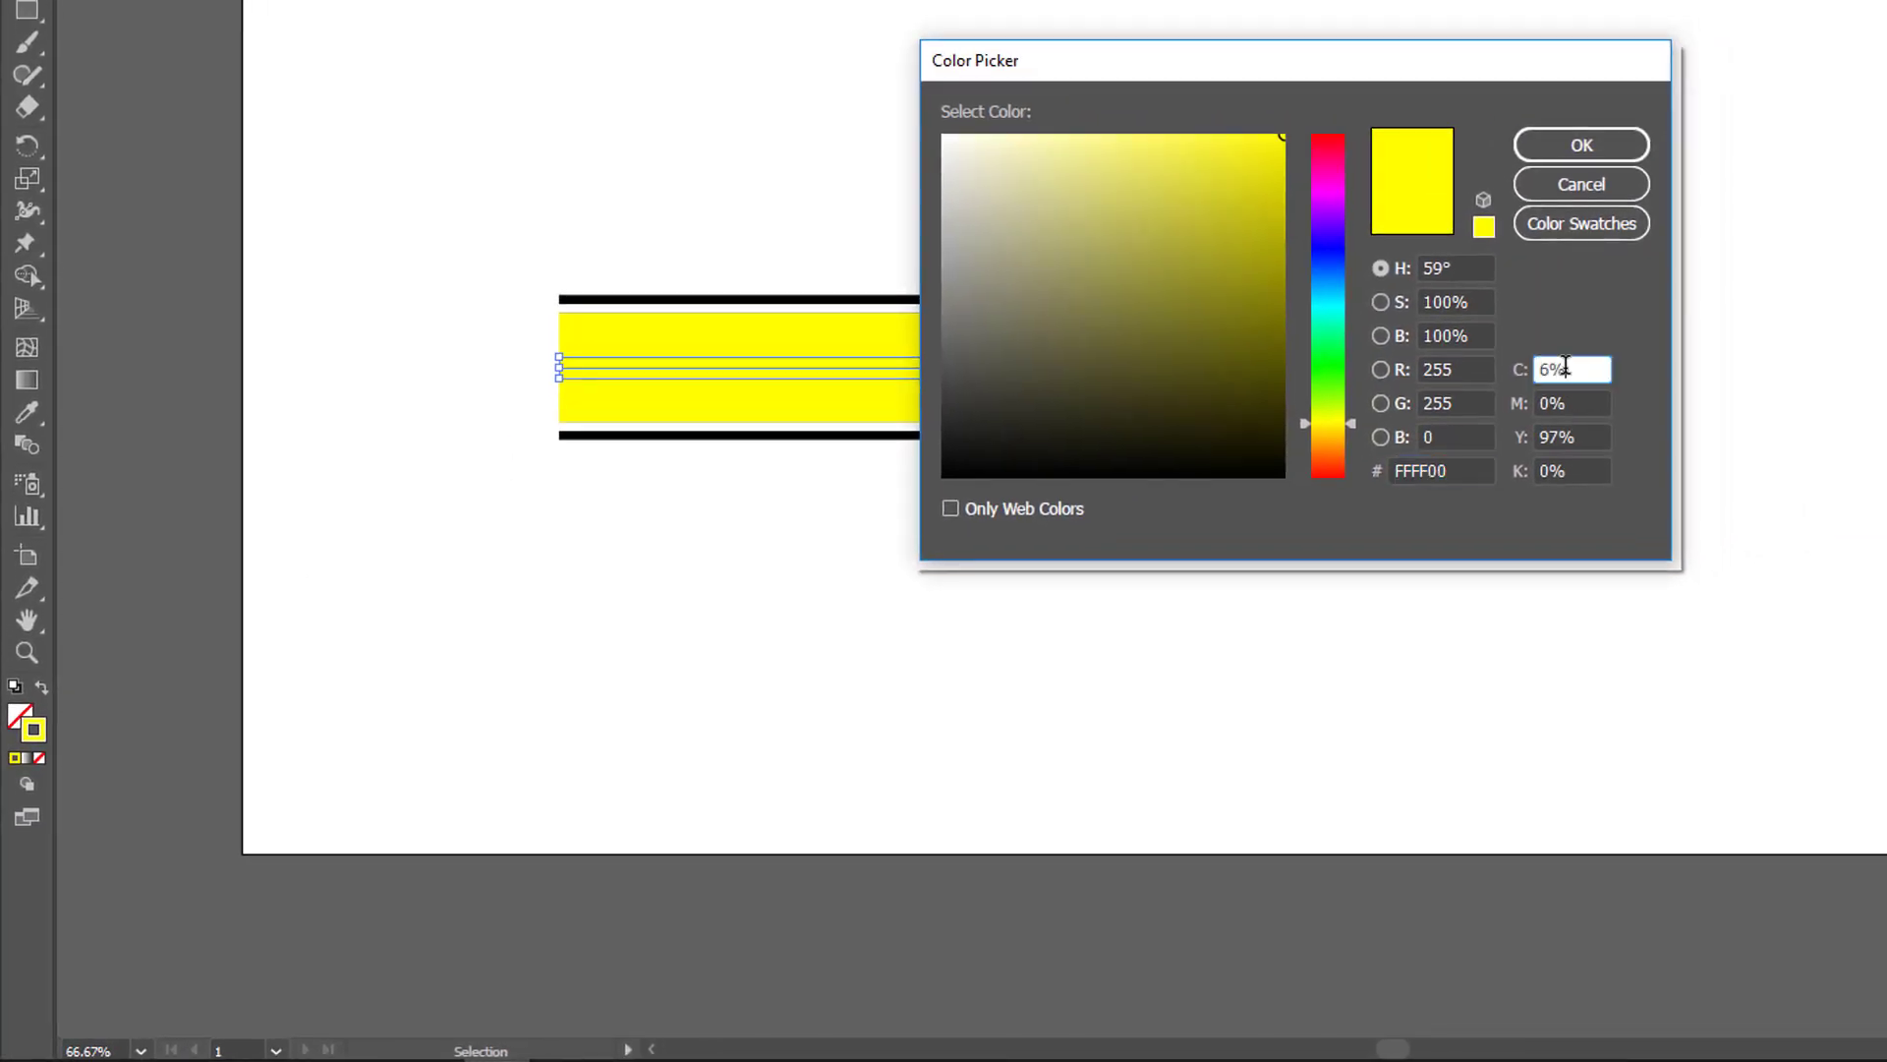
type("0")
key("Tab")
Step: Finish the golden yellow mix at M 20, Y 100, K 0 and confirm
type("10")
key("Tab")
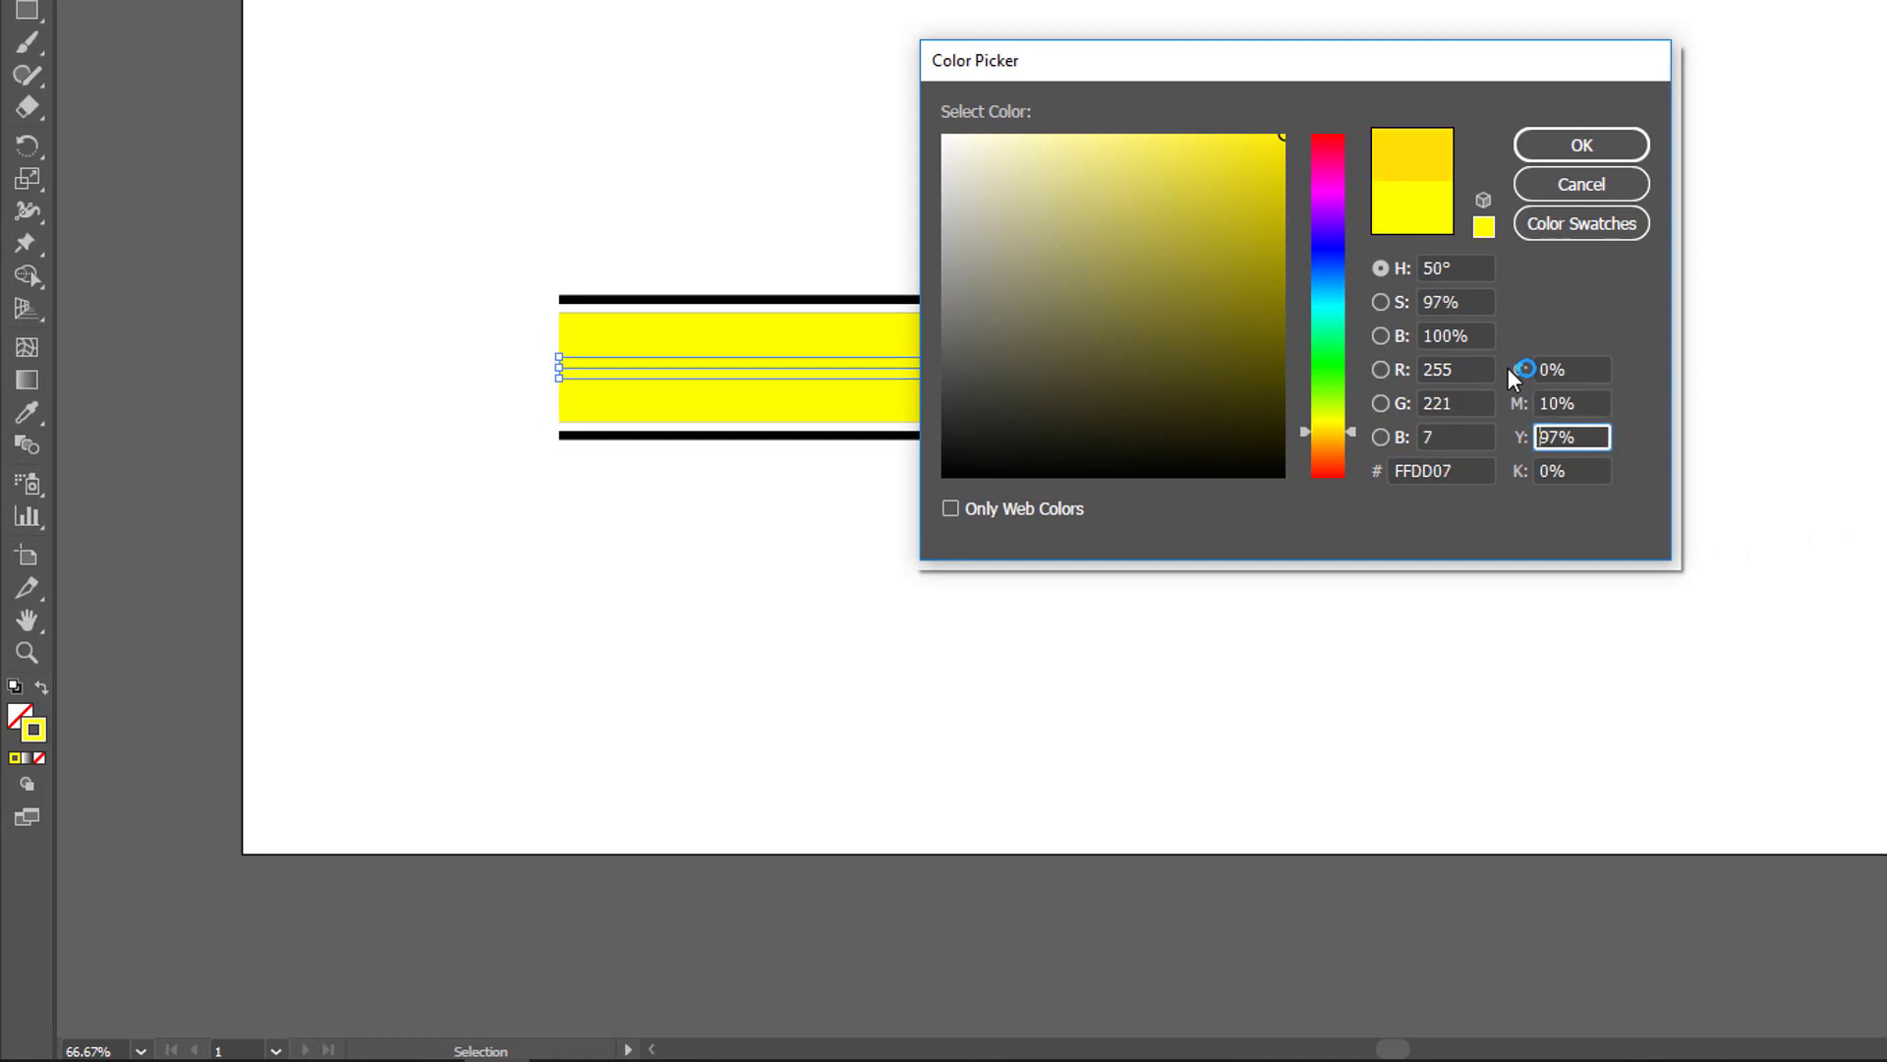
type("100")
key("Tab")
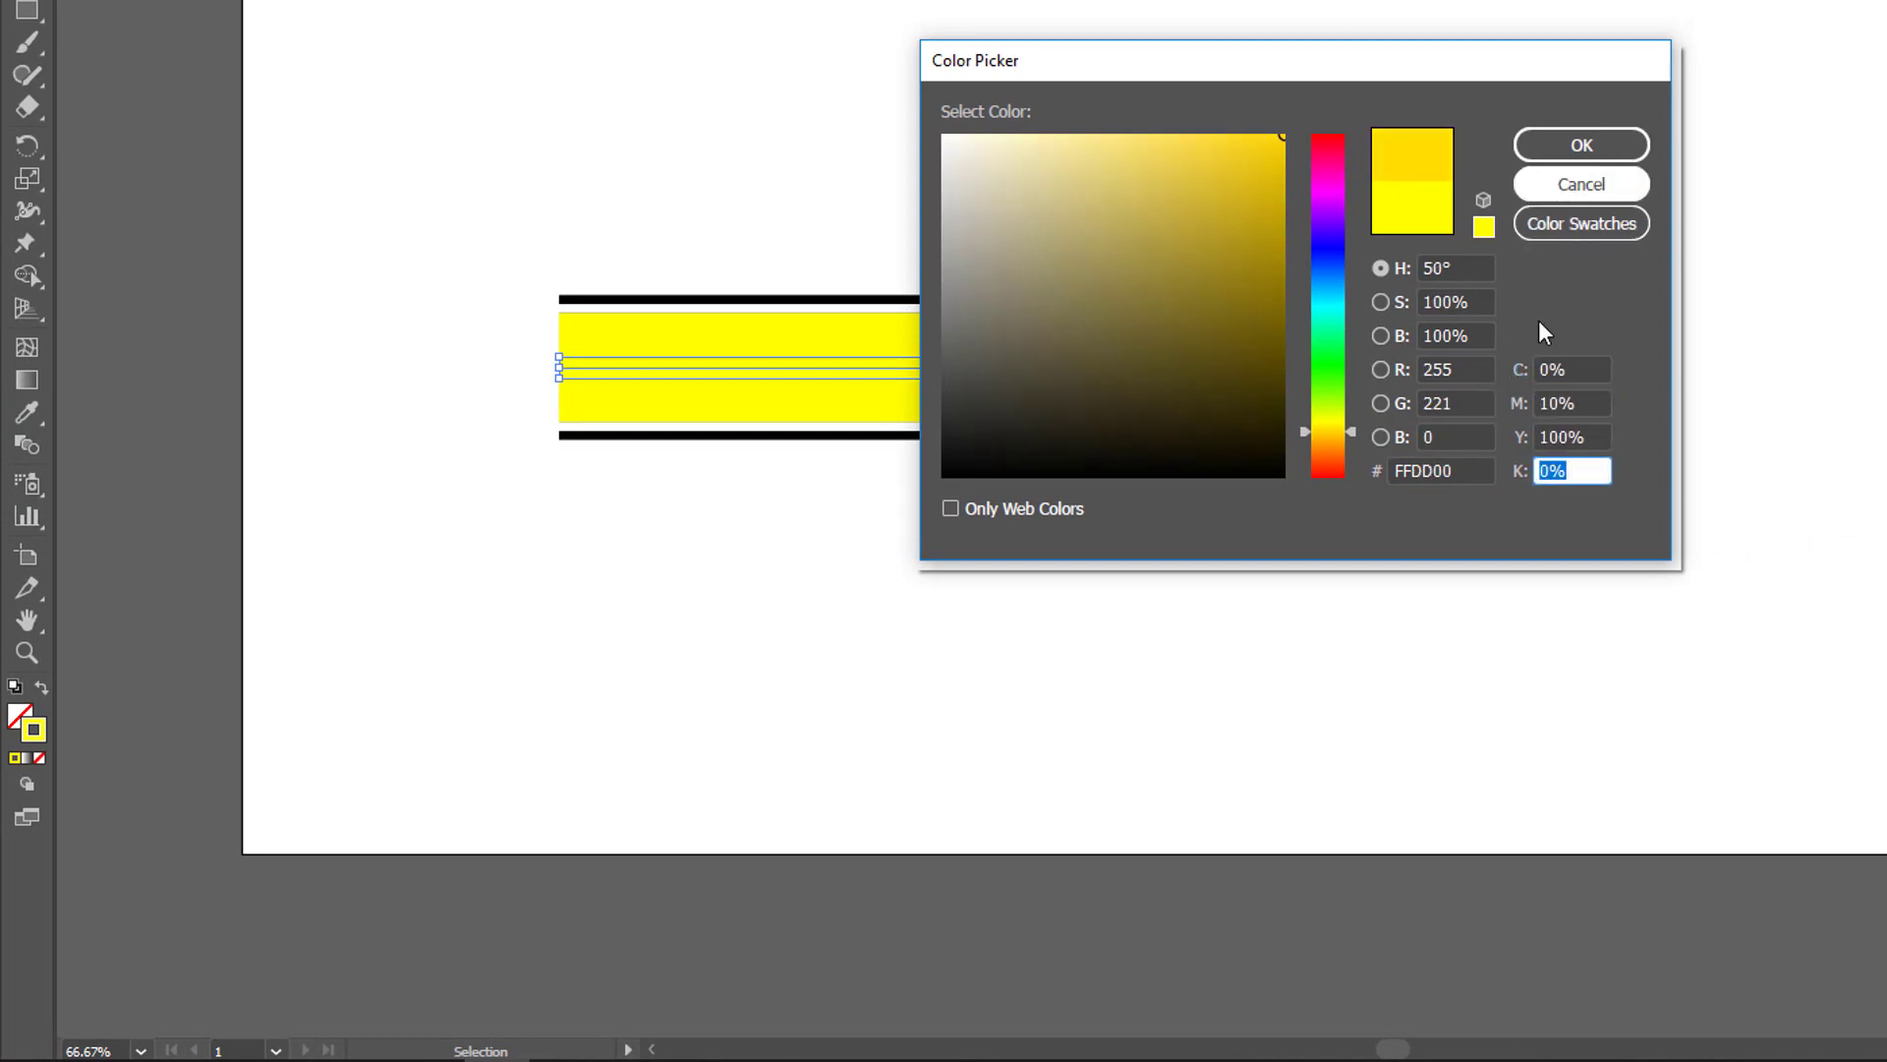
left_click_drag(1592, 403, 1512, 397)
type("20")
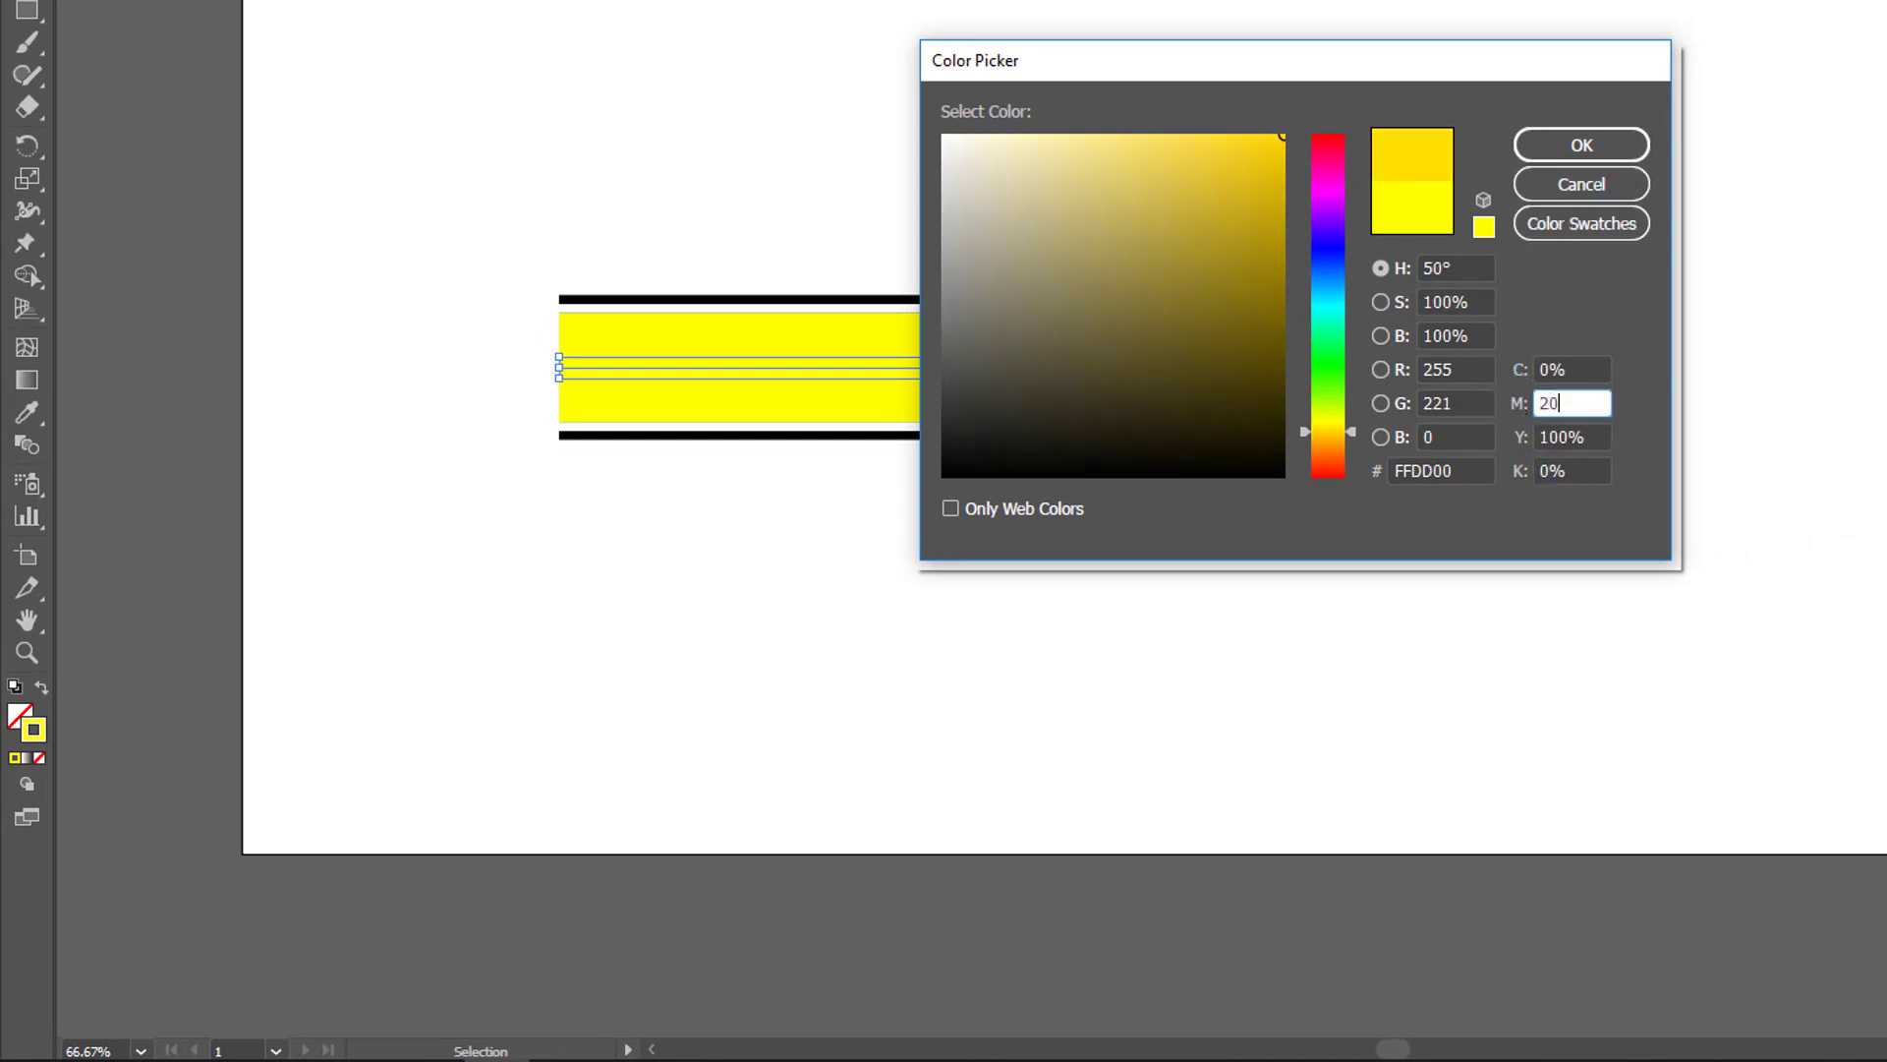
key("Tab")
left_click(1584, 146)
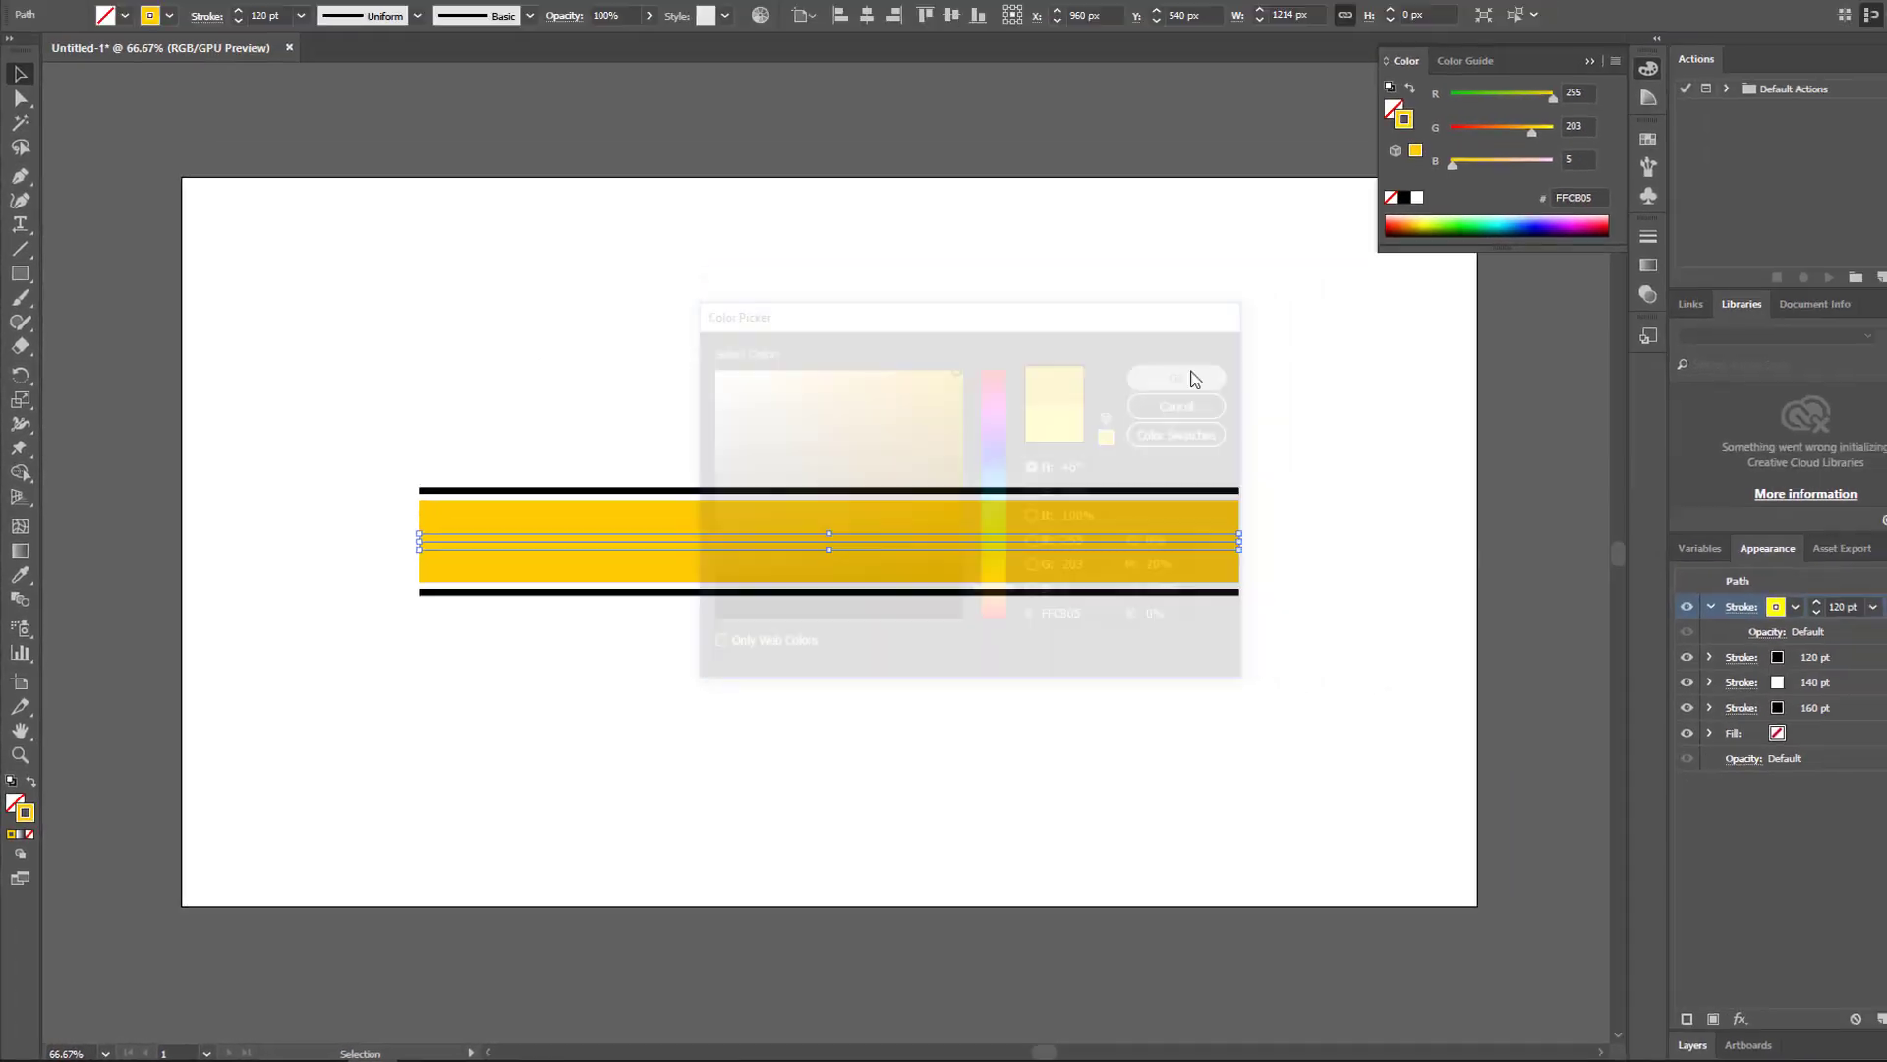
Step: Reduce the golden stroke's weight to 15 pt, trying 30 and 20 pt along the way
left_click(1705, 313)
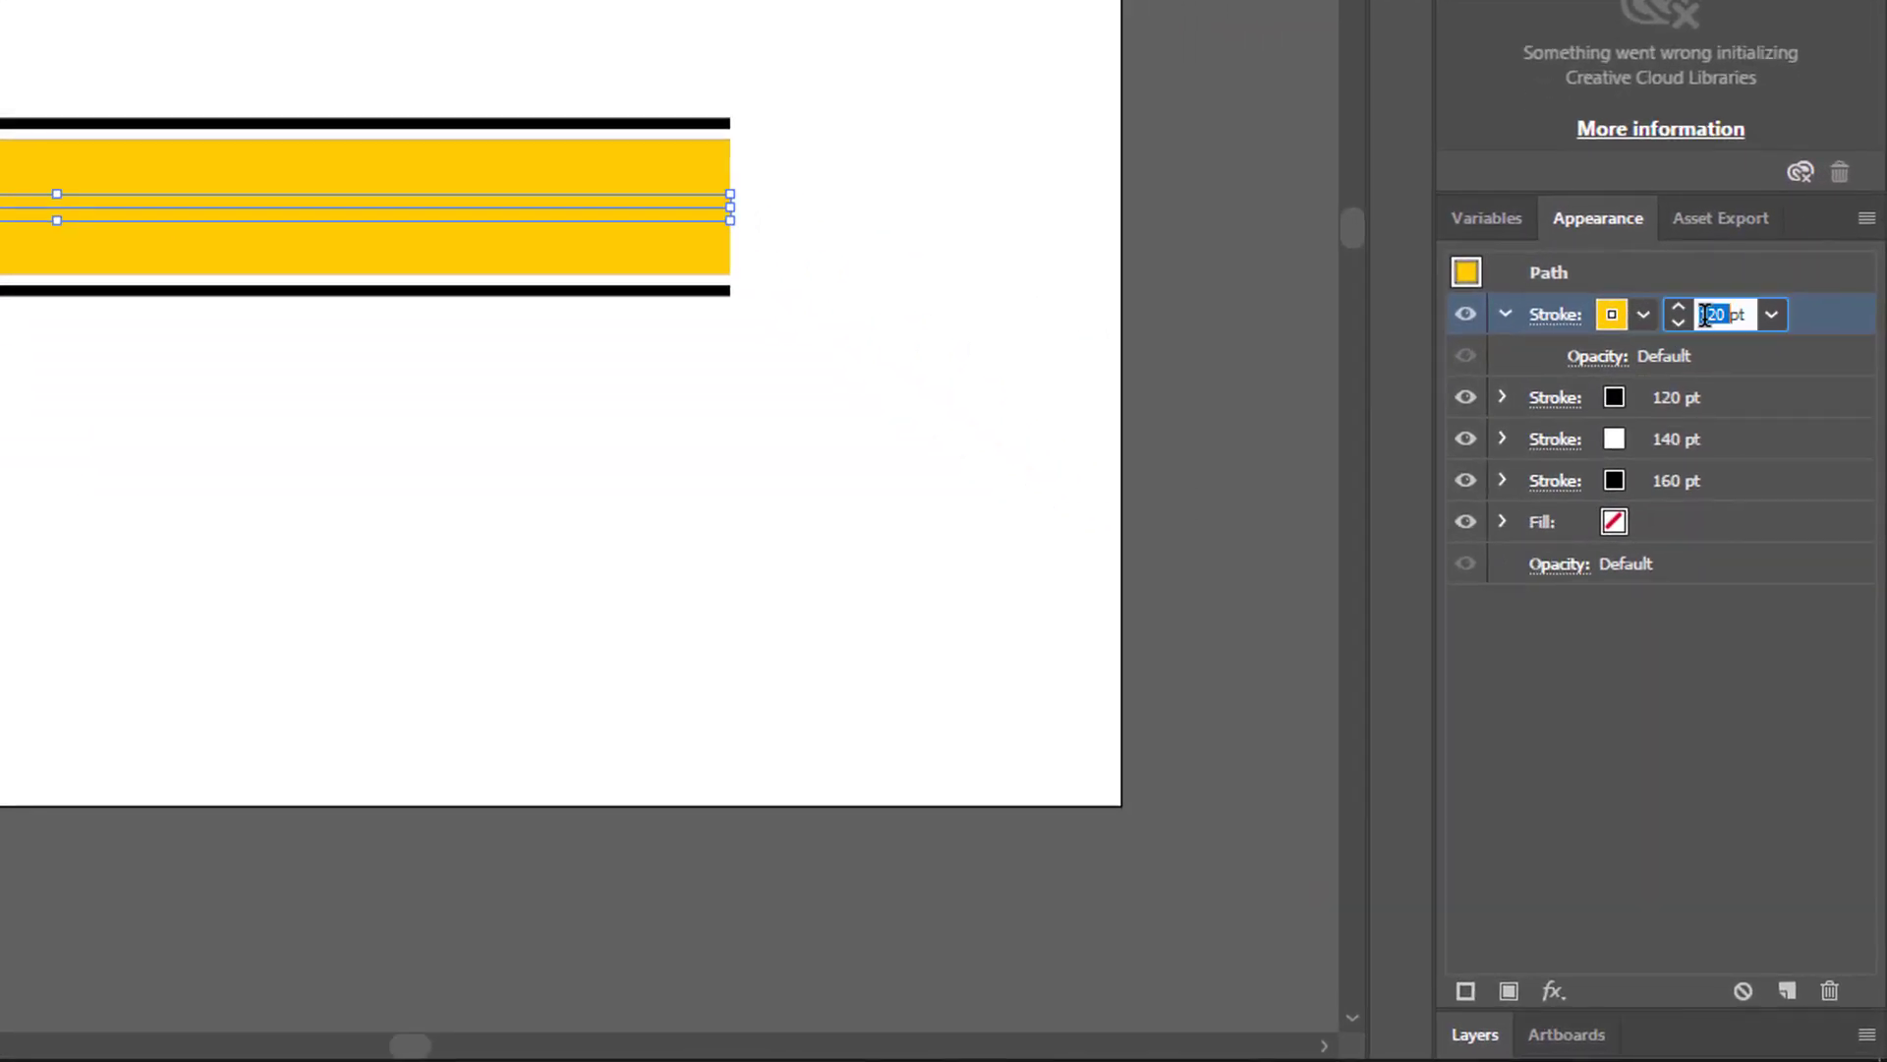
key("BackSpace")
type("30")
key("Return")
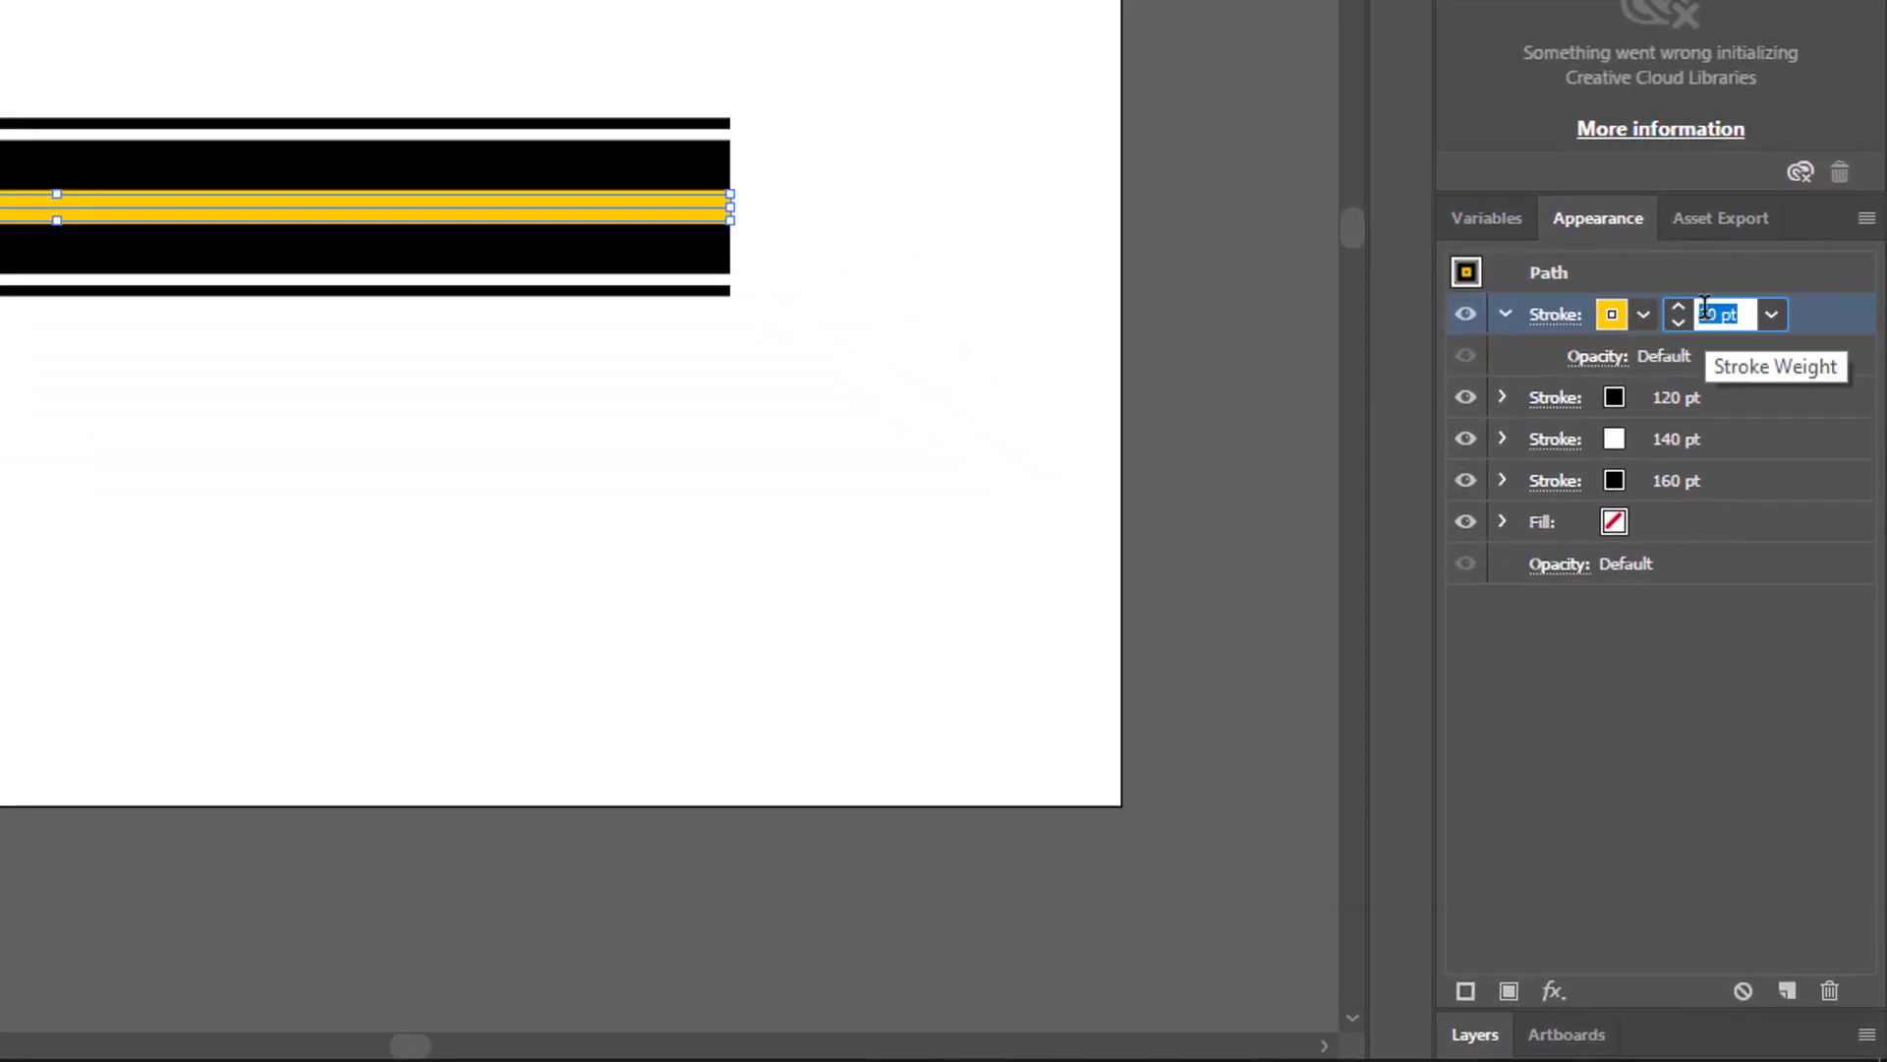
type("20")
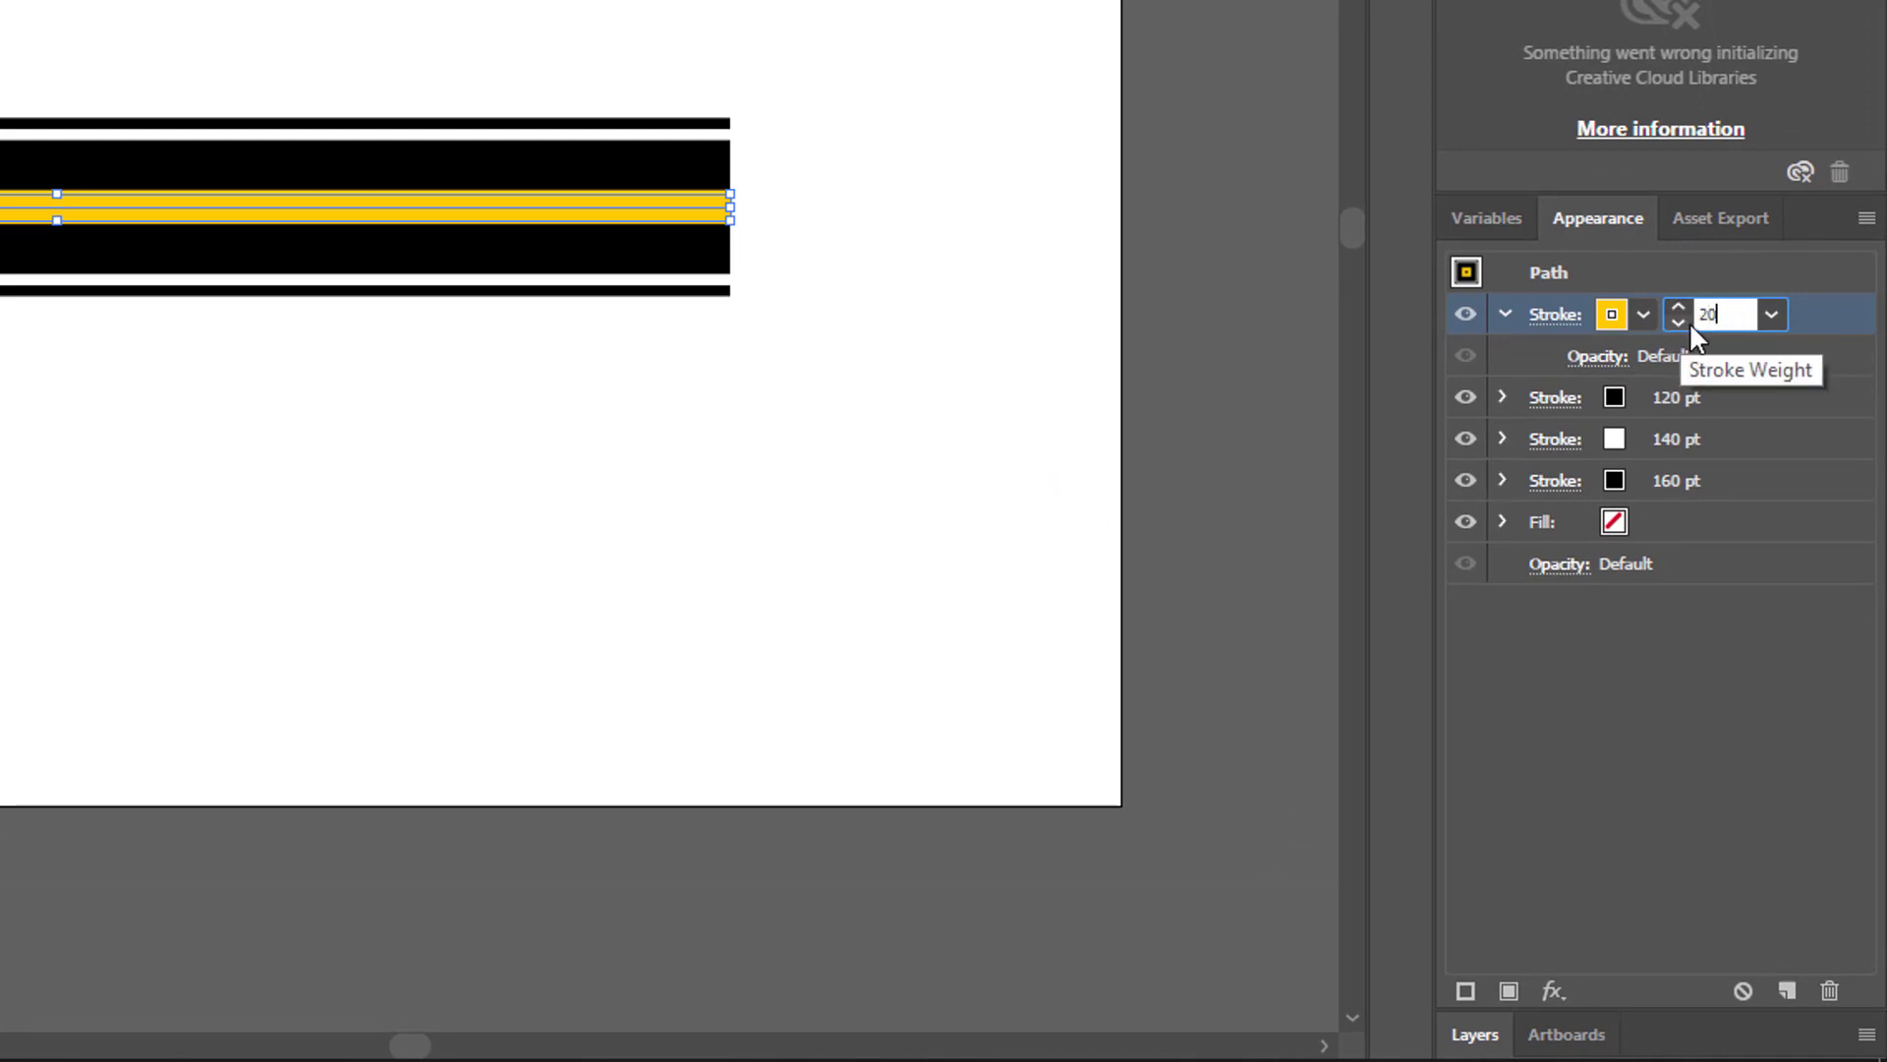
key("Return")
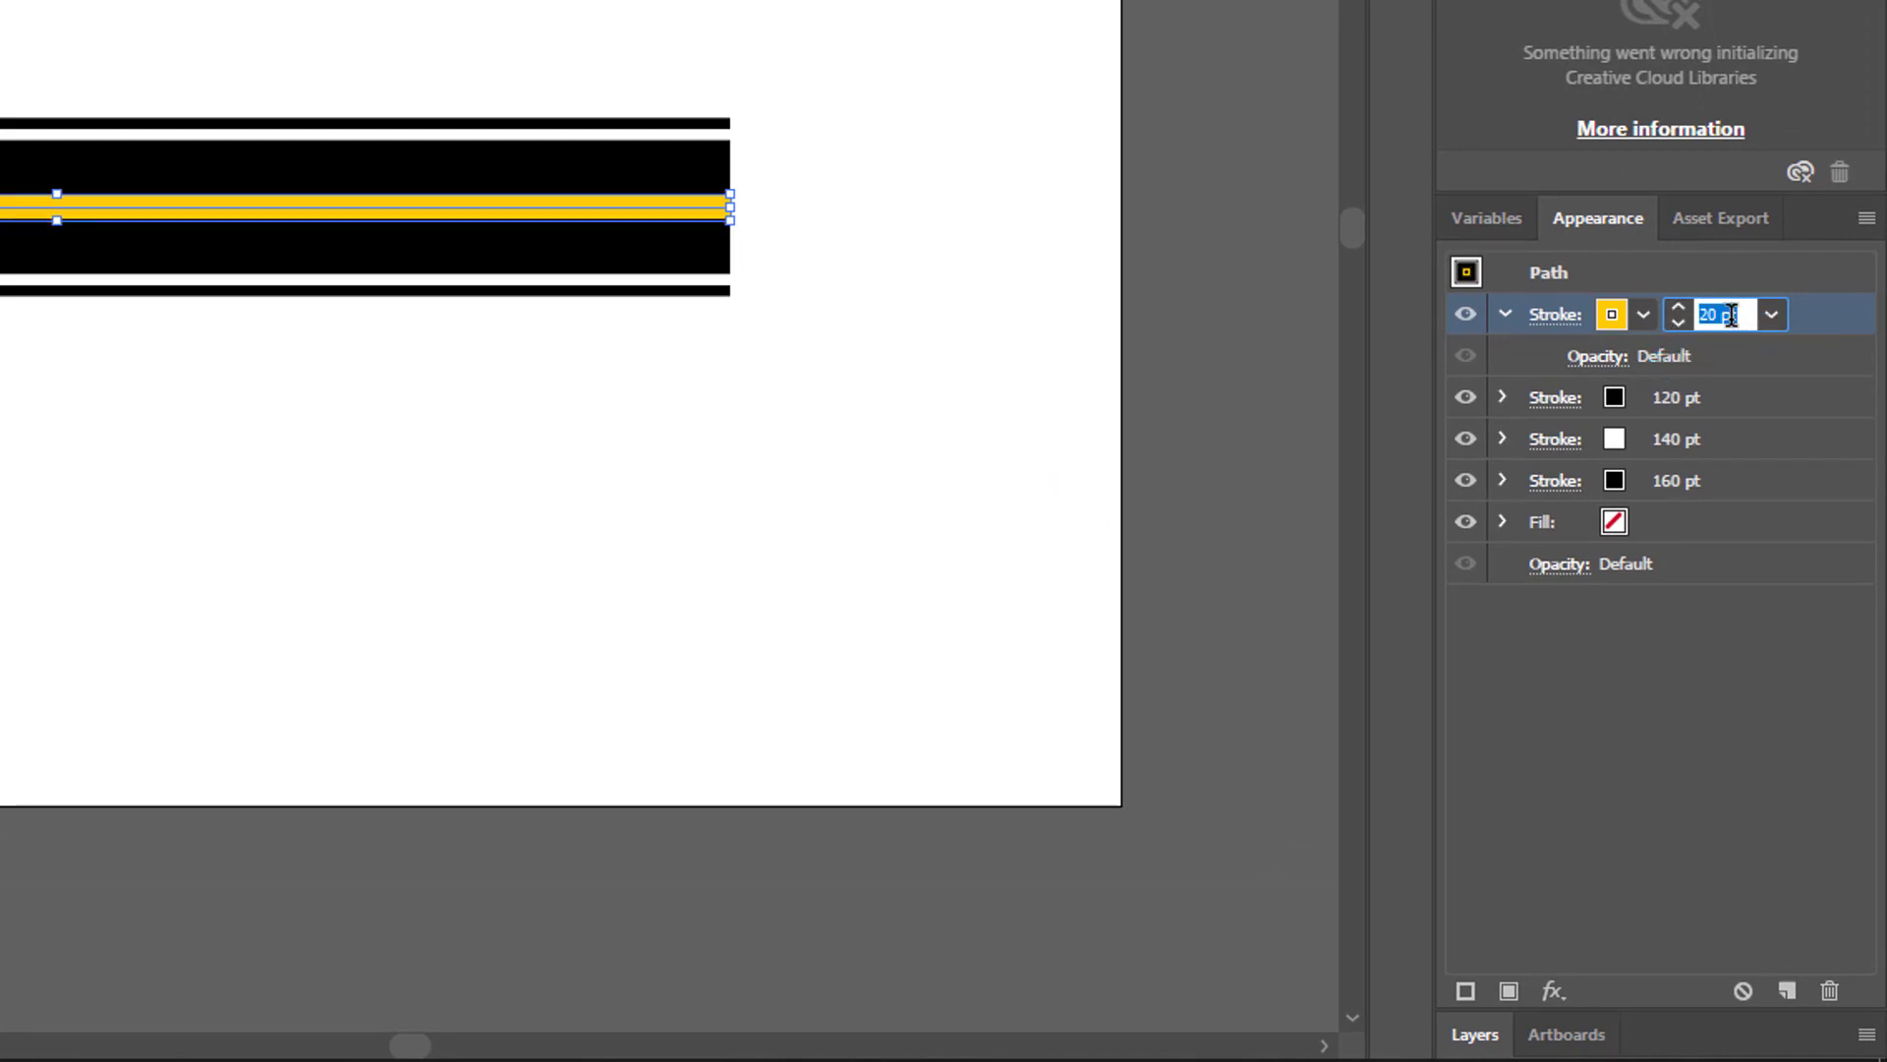
type("15")
key("Return")
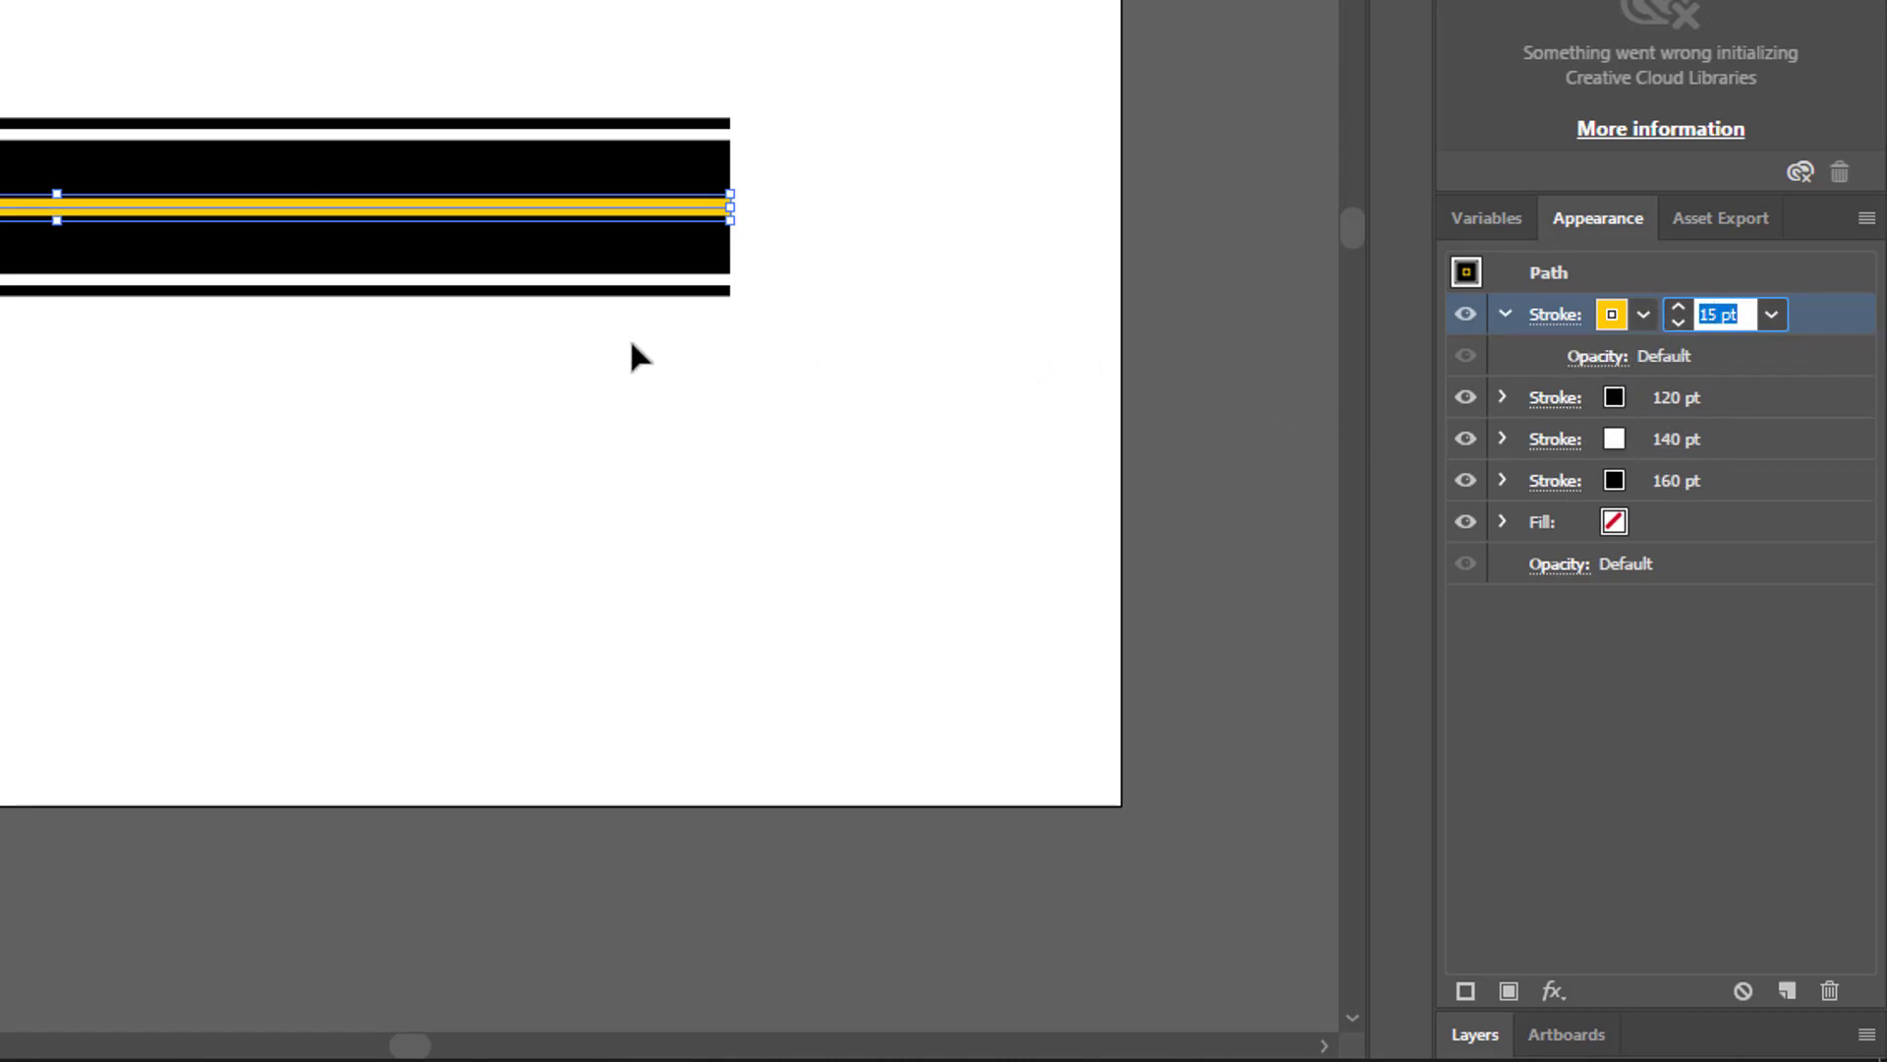
Step: Reselect the road and turn the golden stroke into a dashed line
left_click(412, 339)
left_click_drag(529, 396, 219, 160)
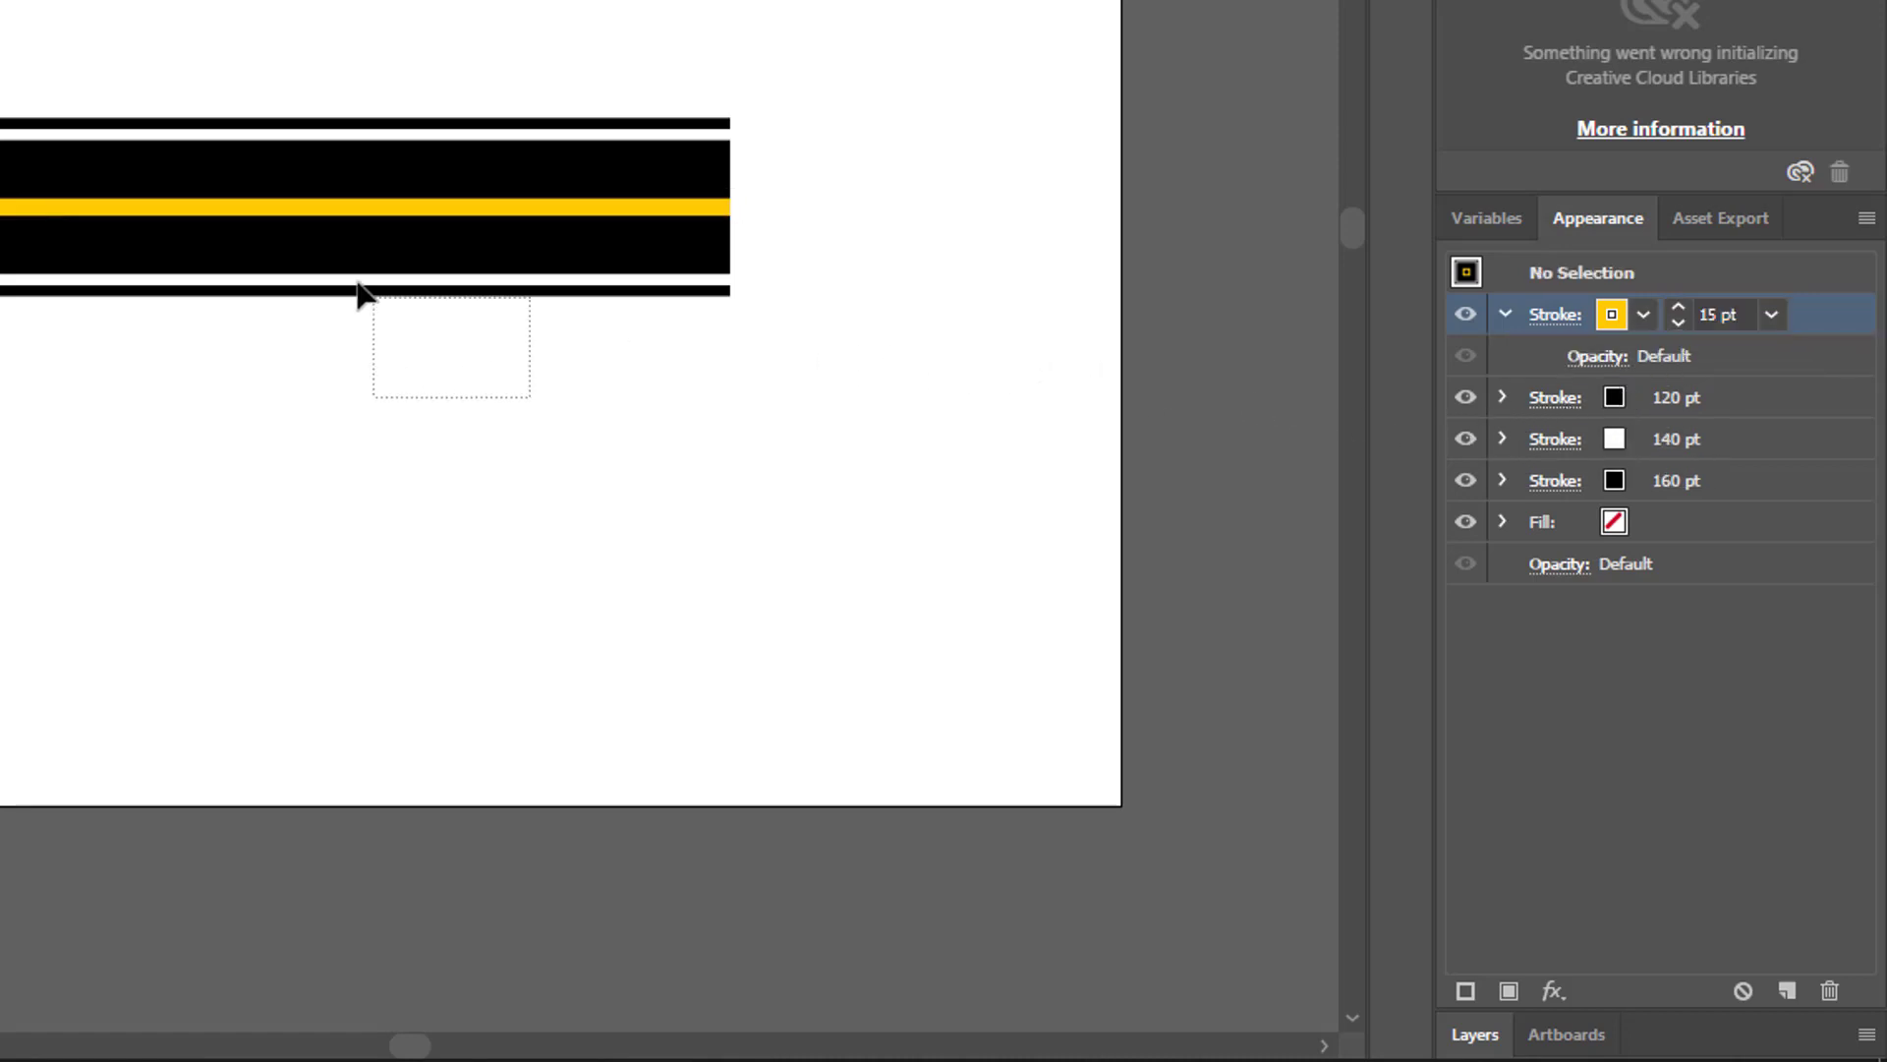
left_click(1555, 315)
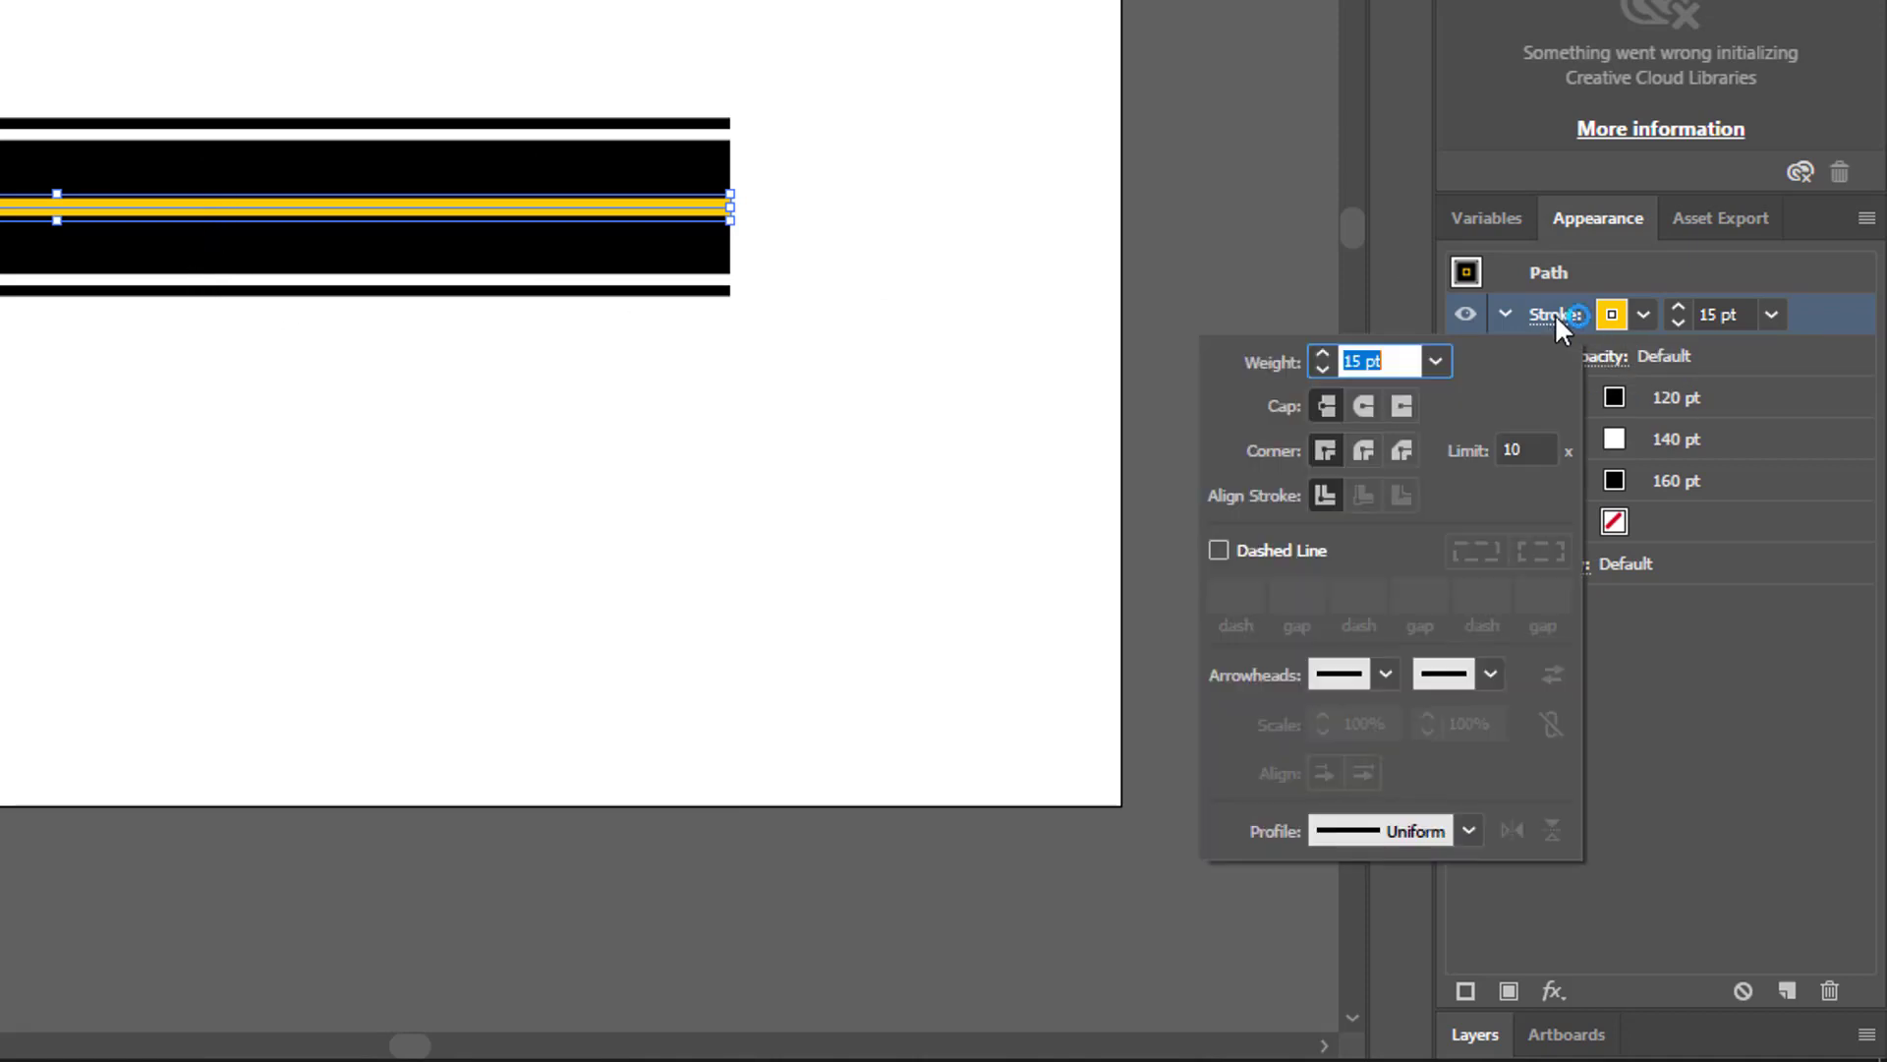
left_click(1252, 549)
Step: Set the dash pattern to 40 pt dashes with 20 pt gaps
type("40")
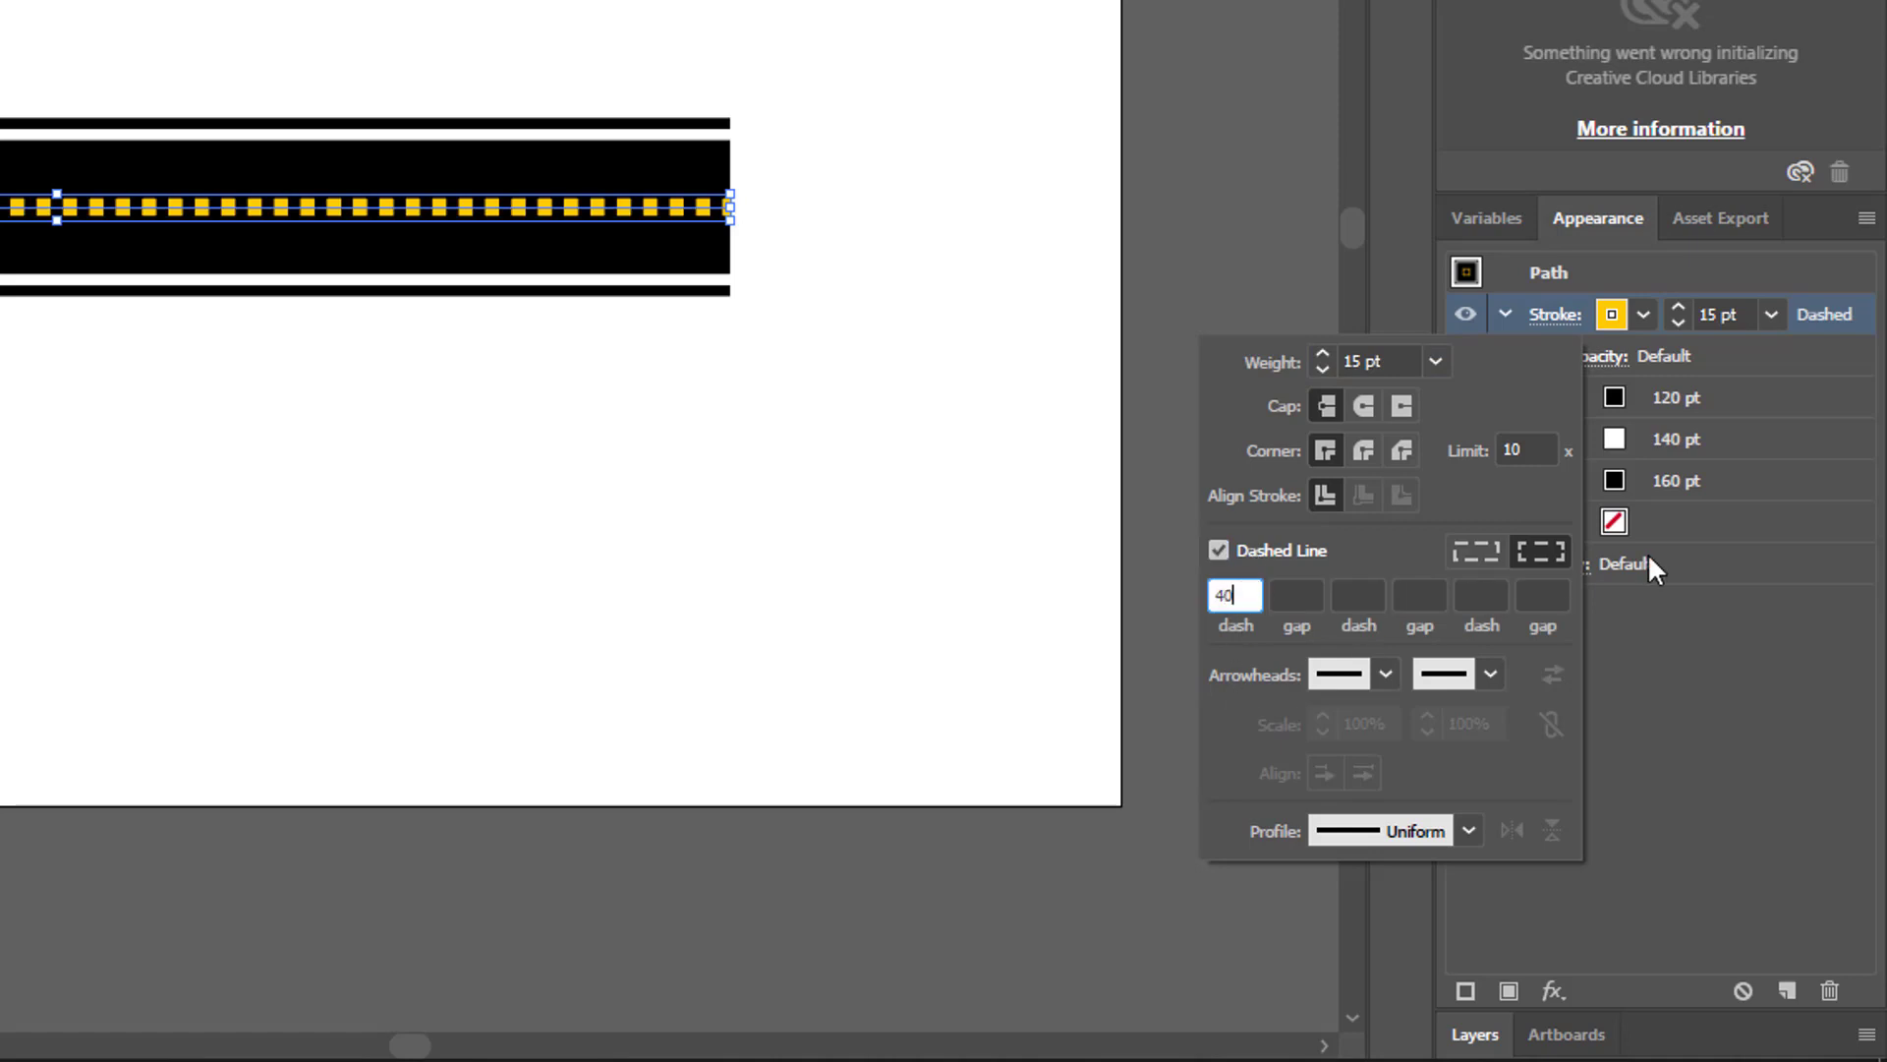
key("Tab")
type("0")
key("Tab")
type("4")
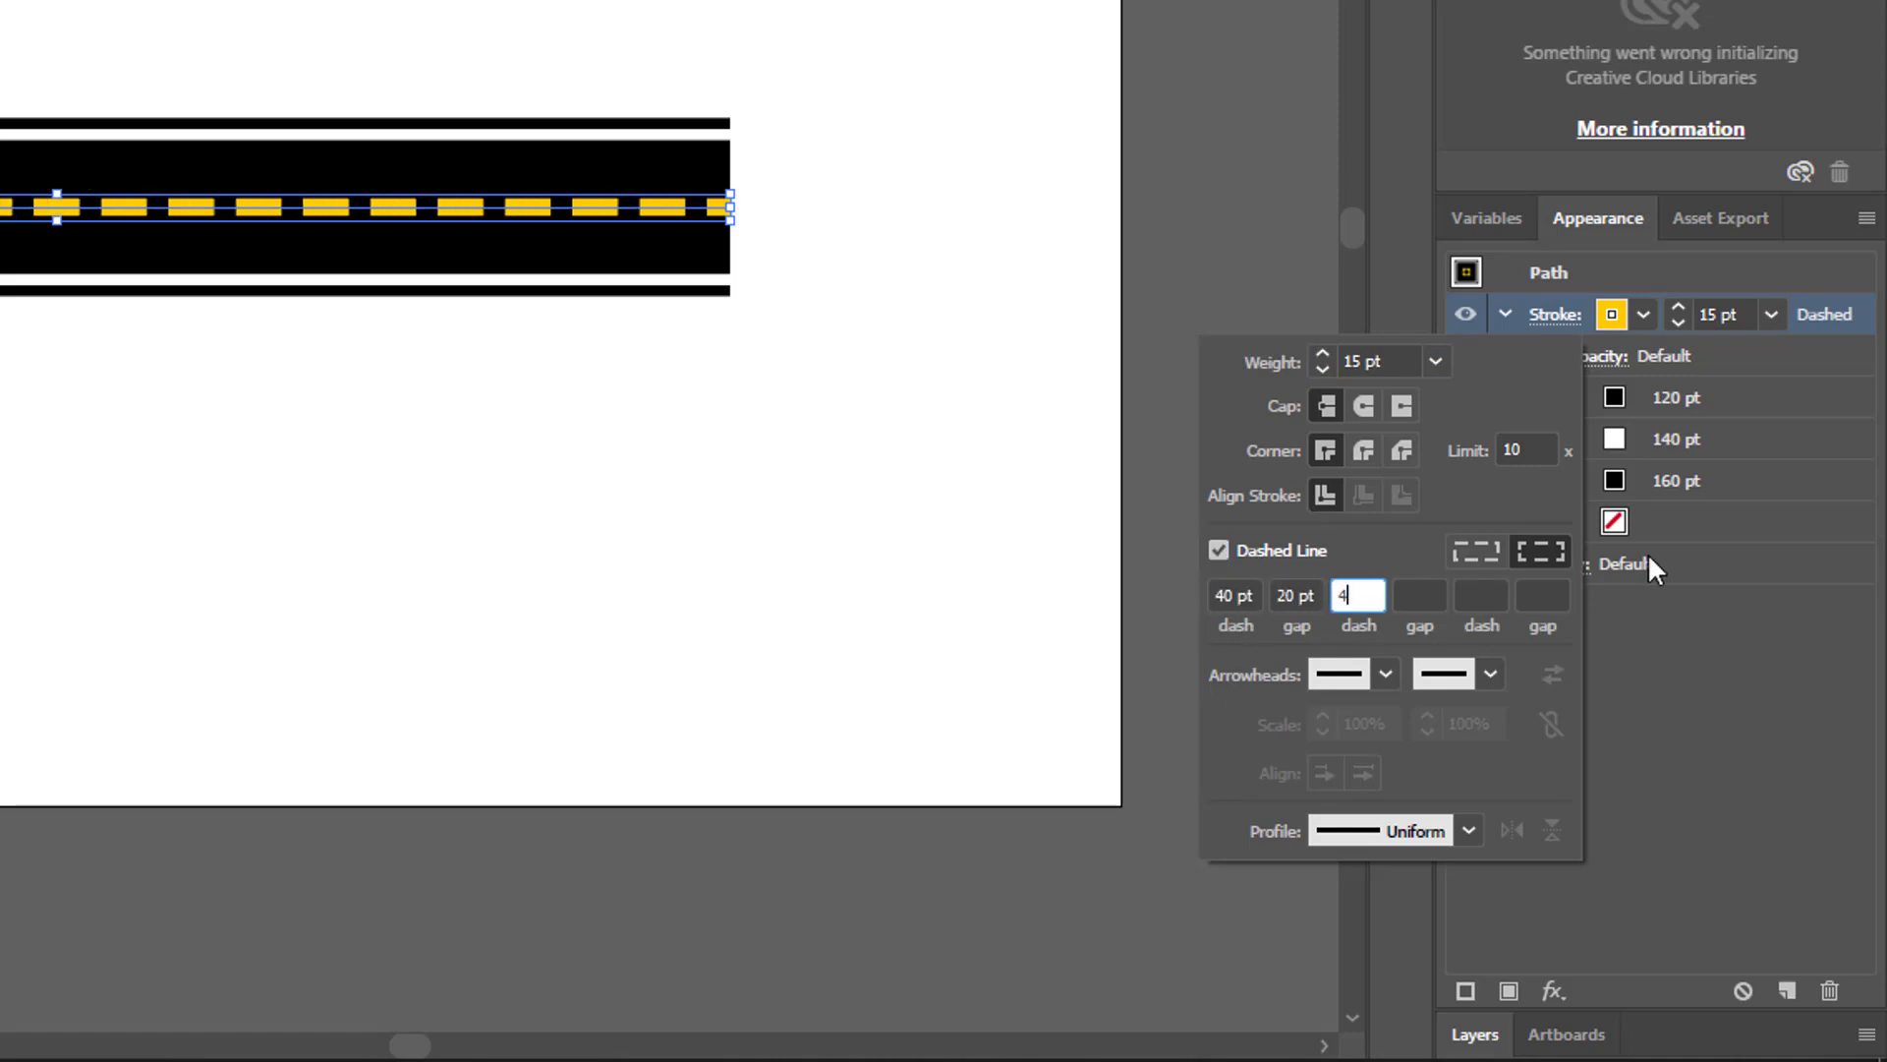
type("0")
key("Tab")
type("20")
key("Tab")
type("4")
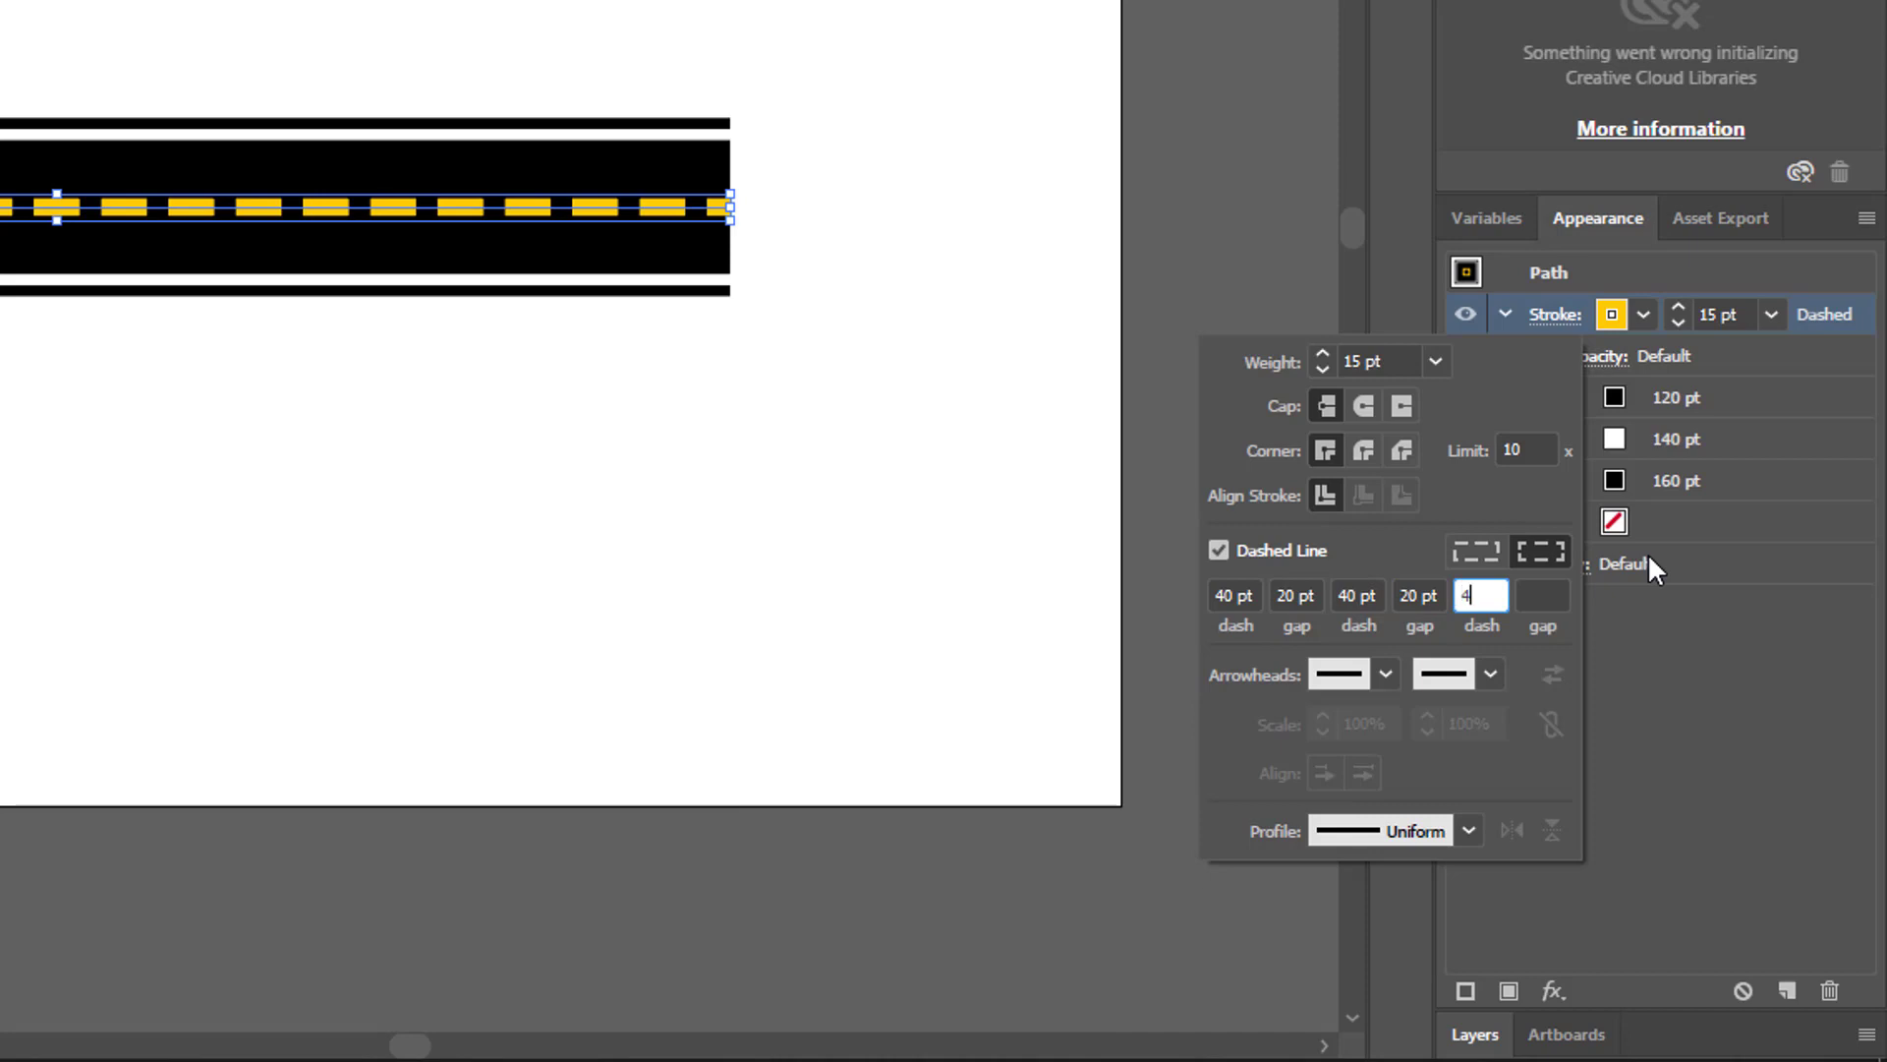
type("0")
key("Tab")
type("20")
key("Tab")
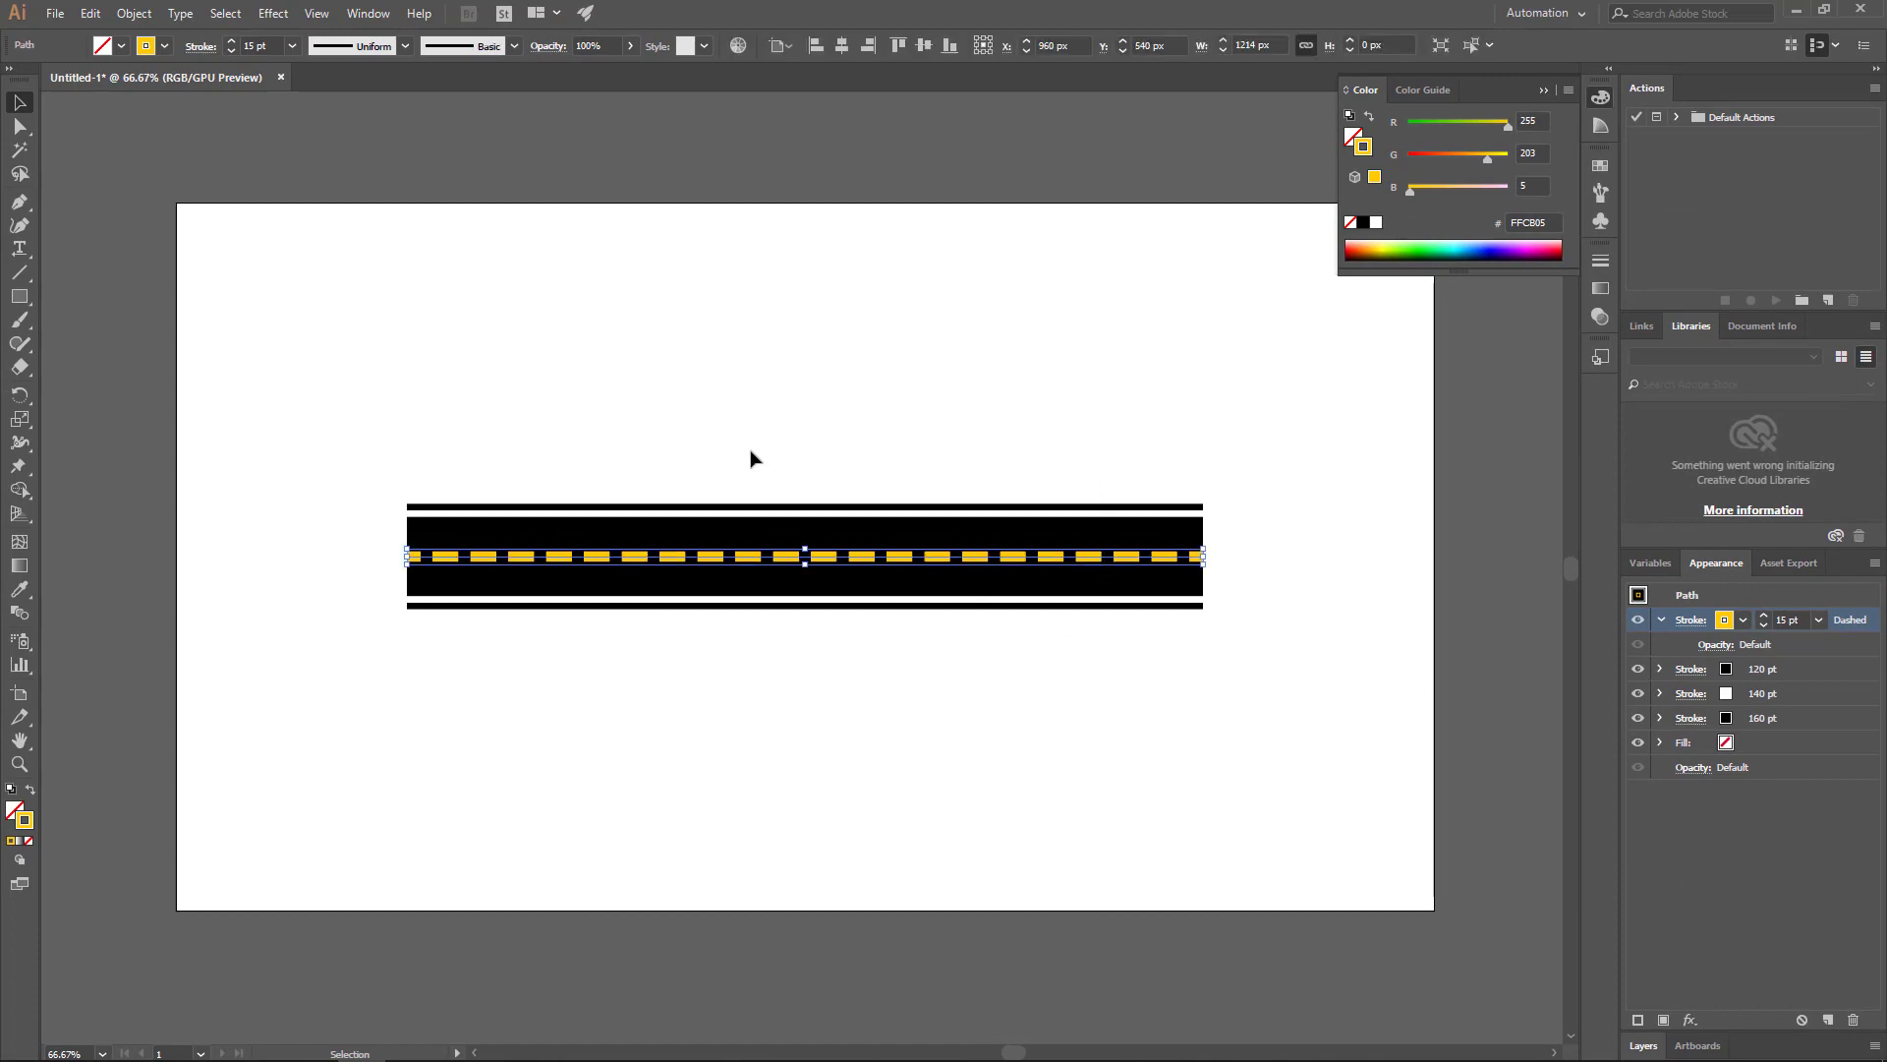
Step: Flatten the road's transparency, converting all its strokes to outlines
left_click(133, 13)
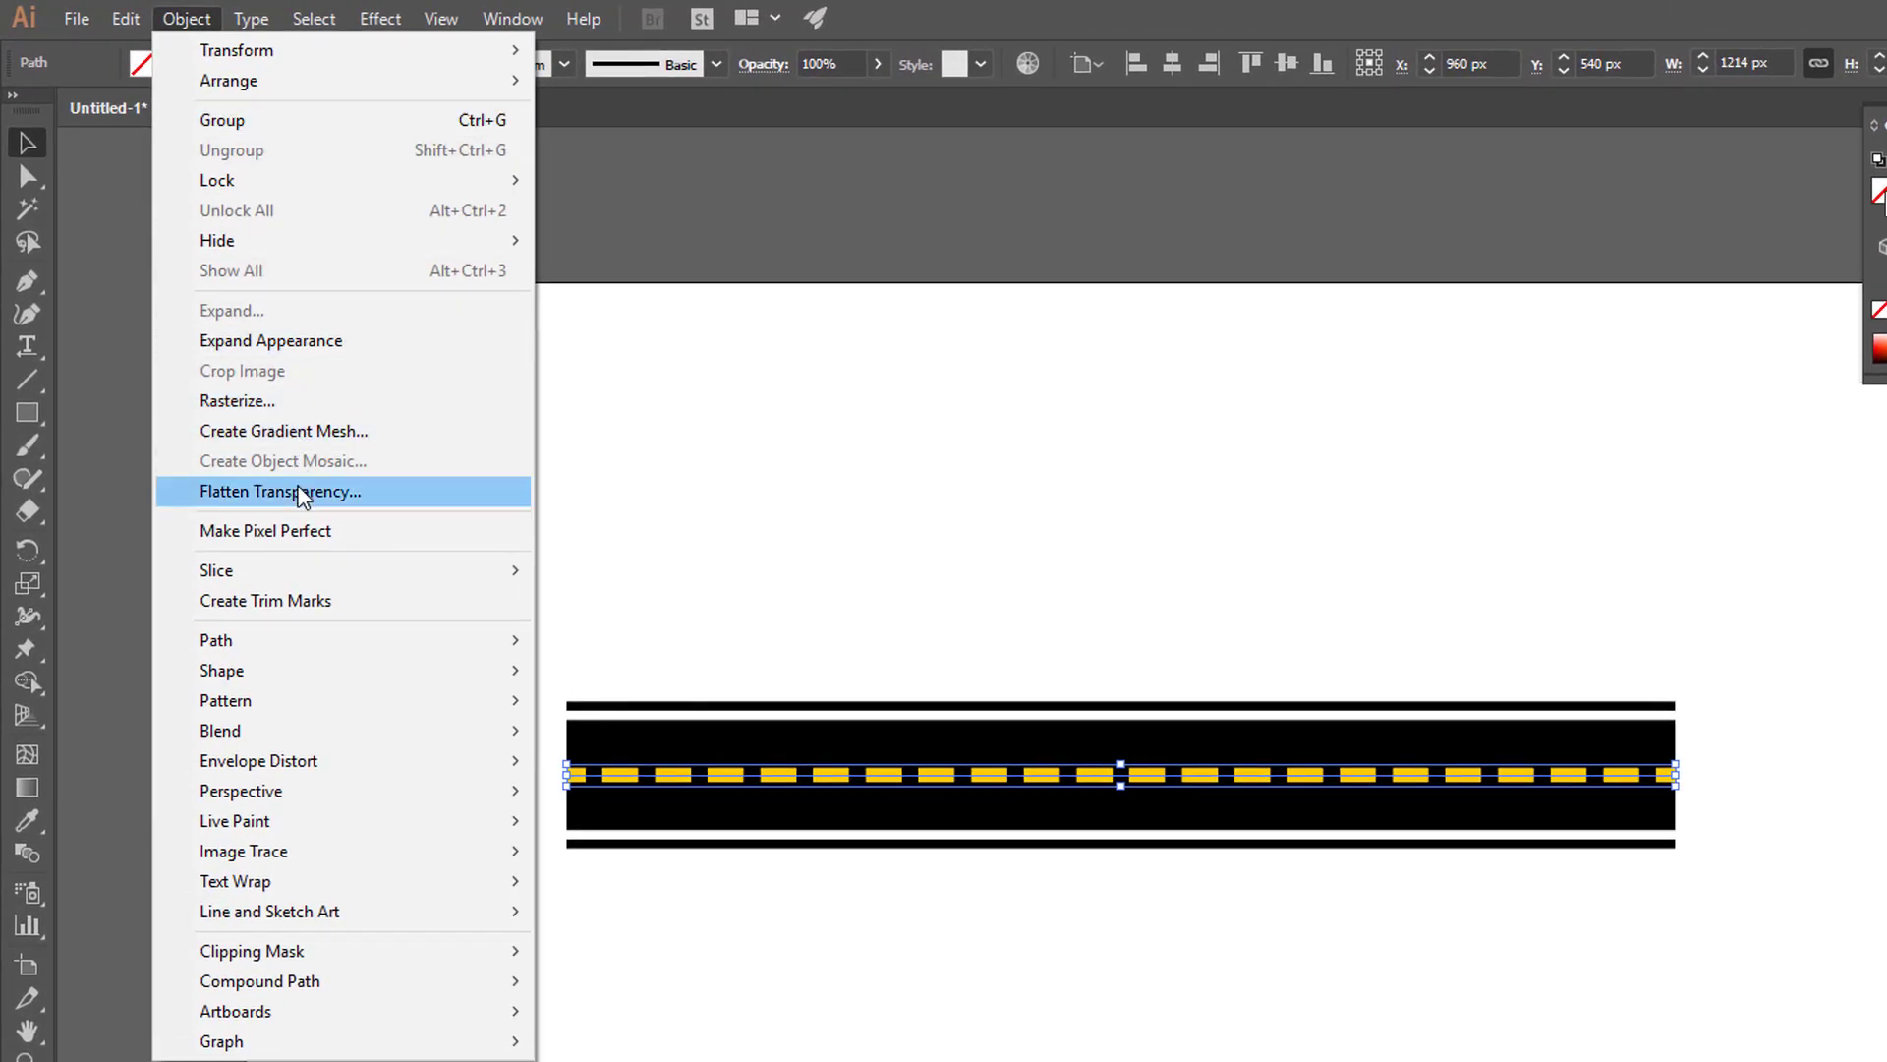
left_click(299, 489)
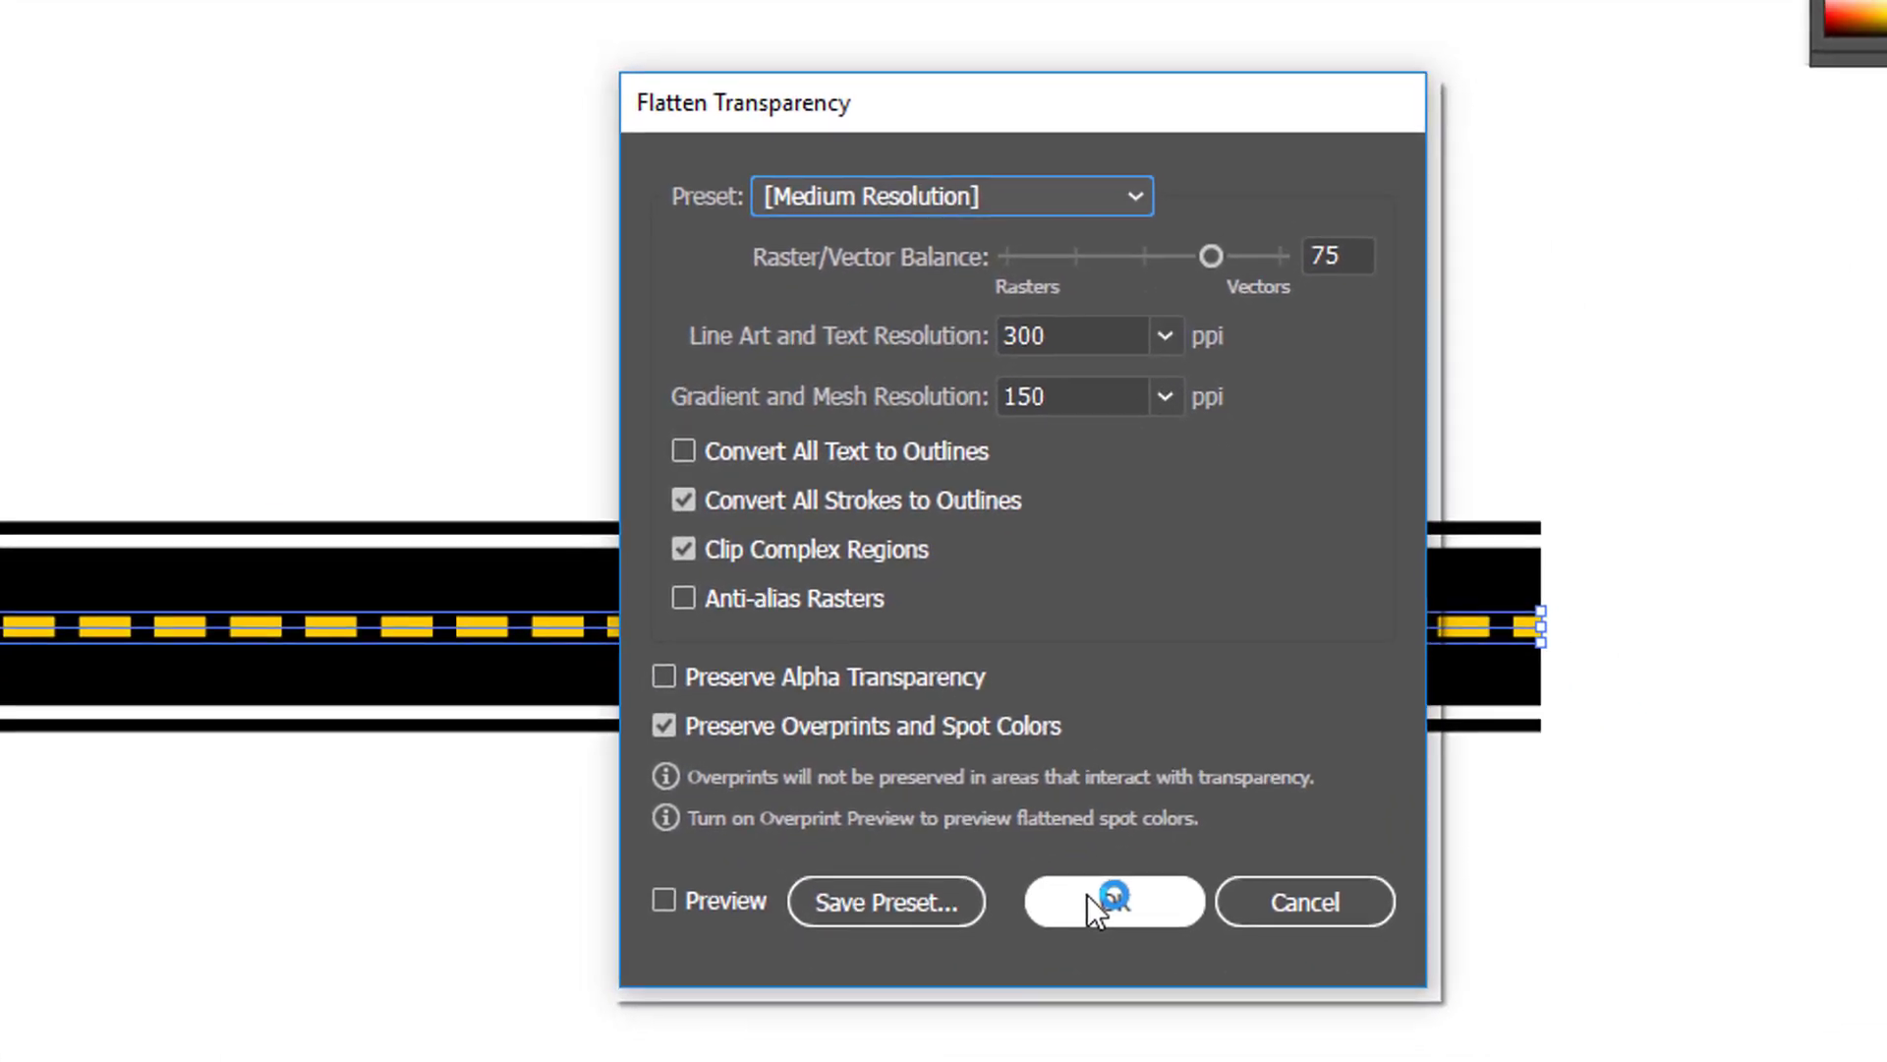
left_click(1089, 897)
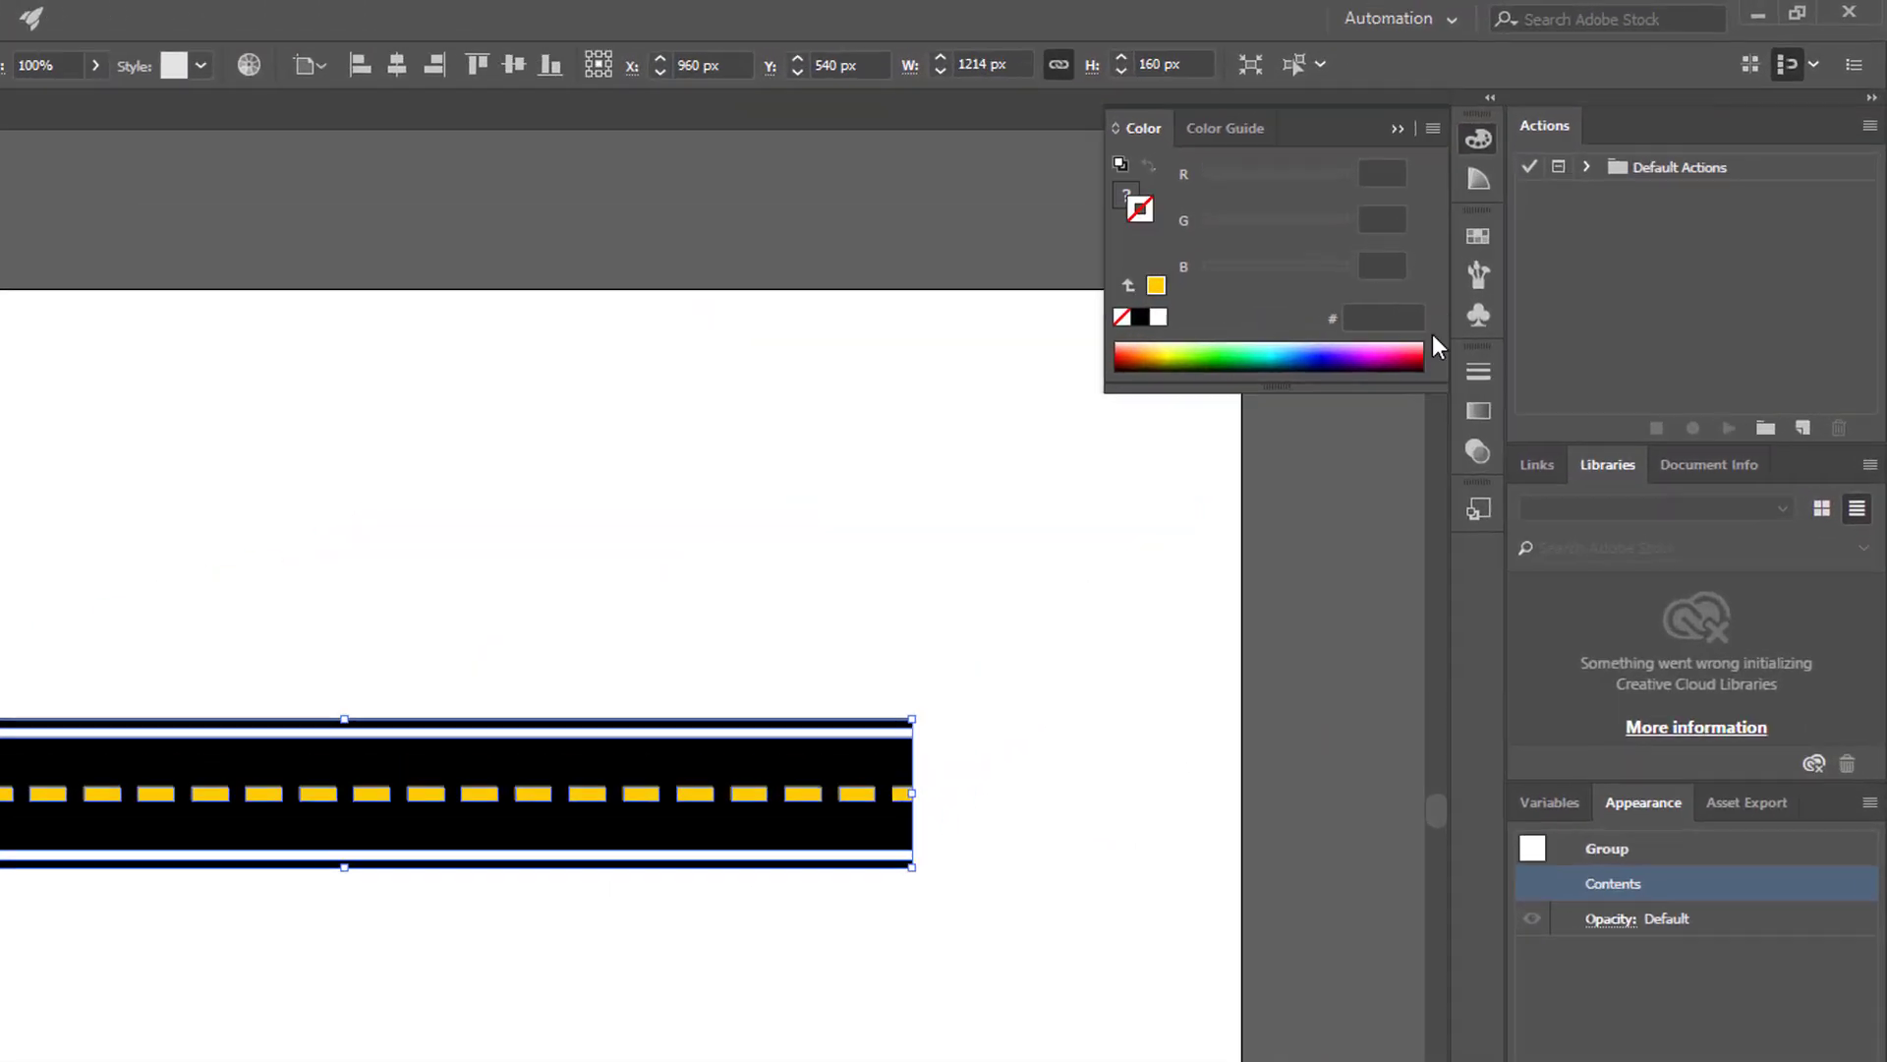
Step: Save the road group as a new Art Brush and move the strip above the artboard
left_click(1386, 342)
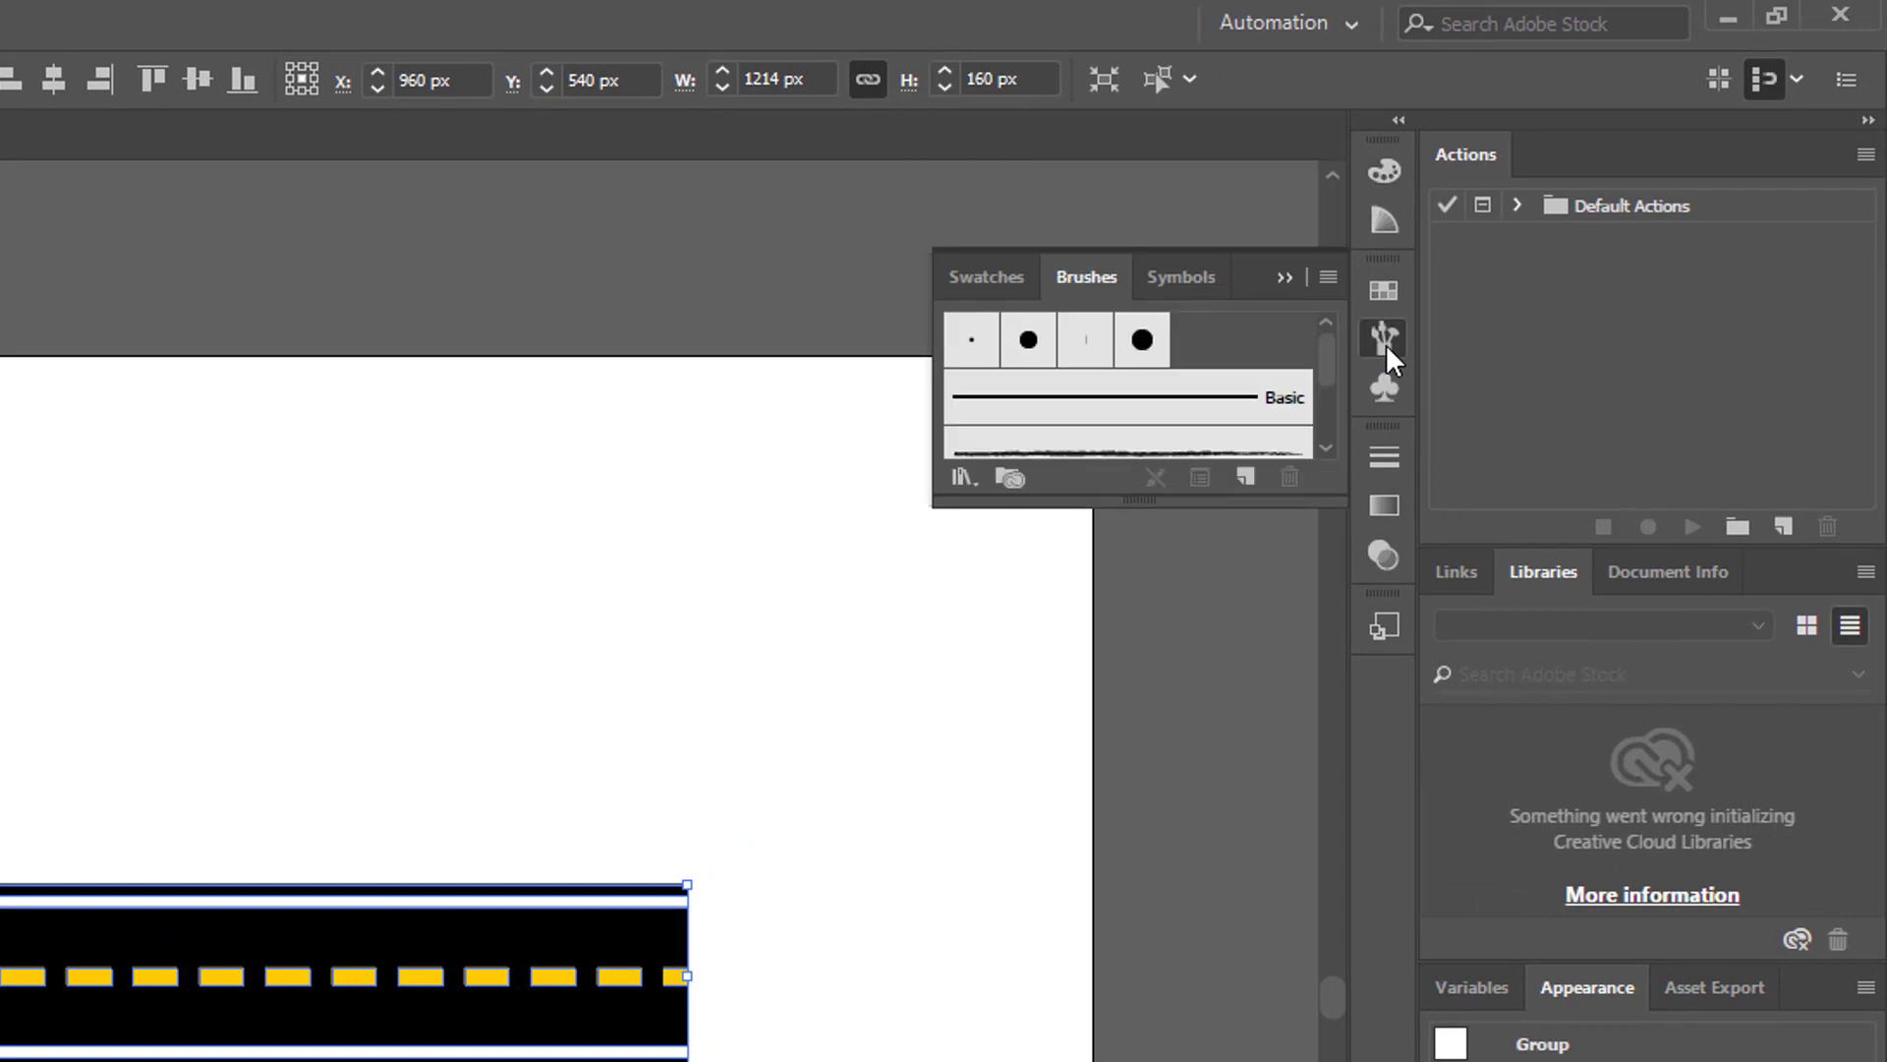
left_click_drag(1144, 499, 1147, 1034)
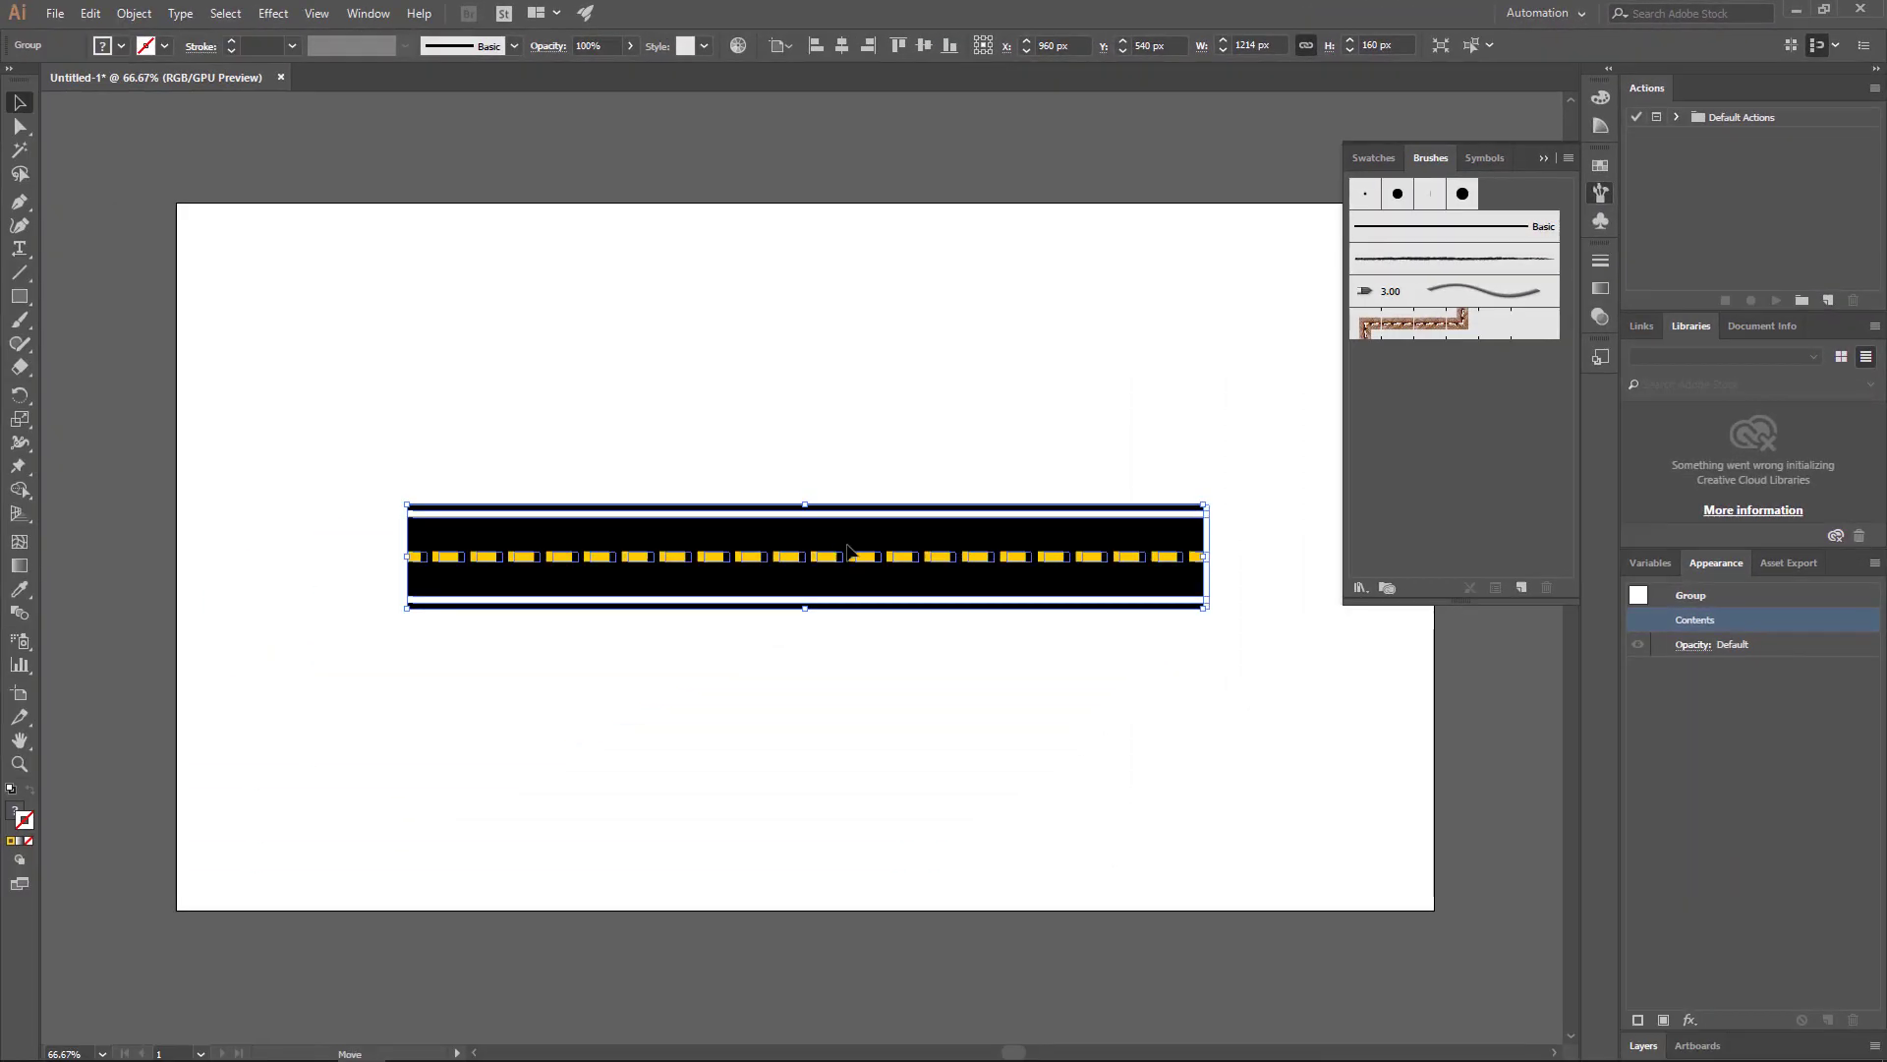
left_click_drag(847, 550, 1457, 455)
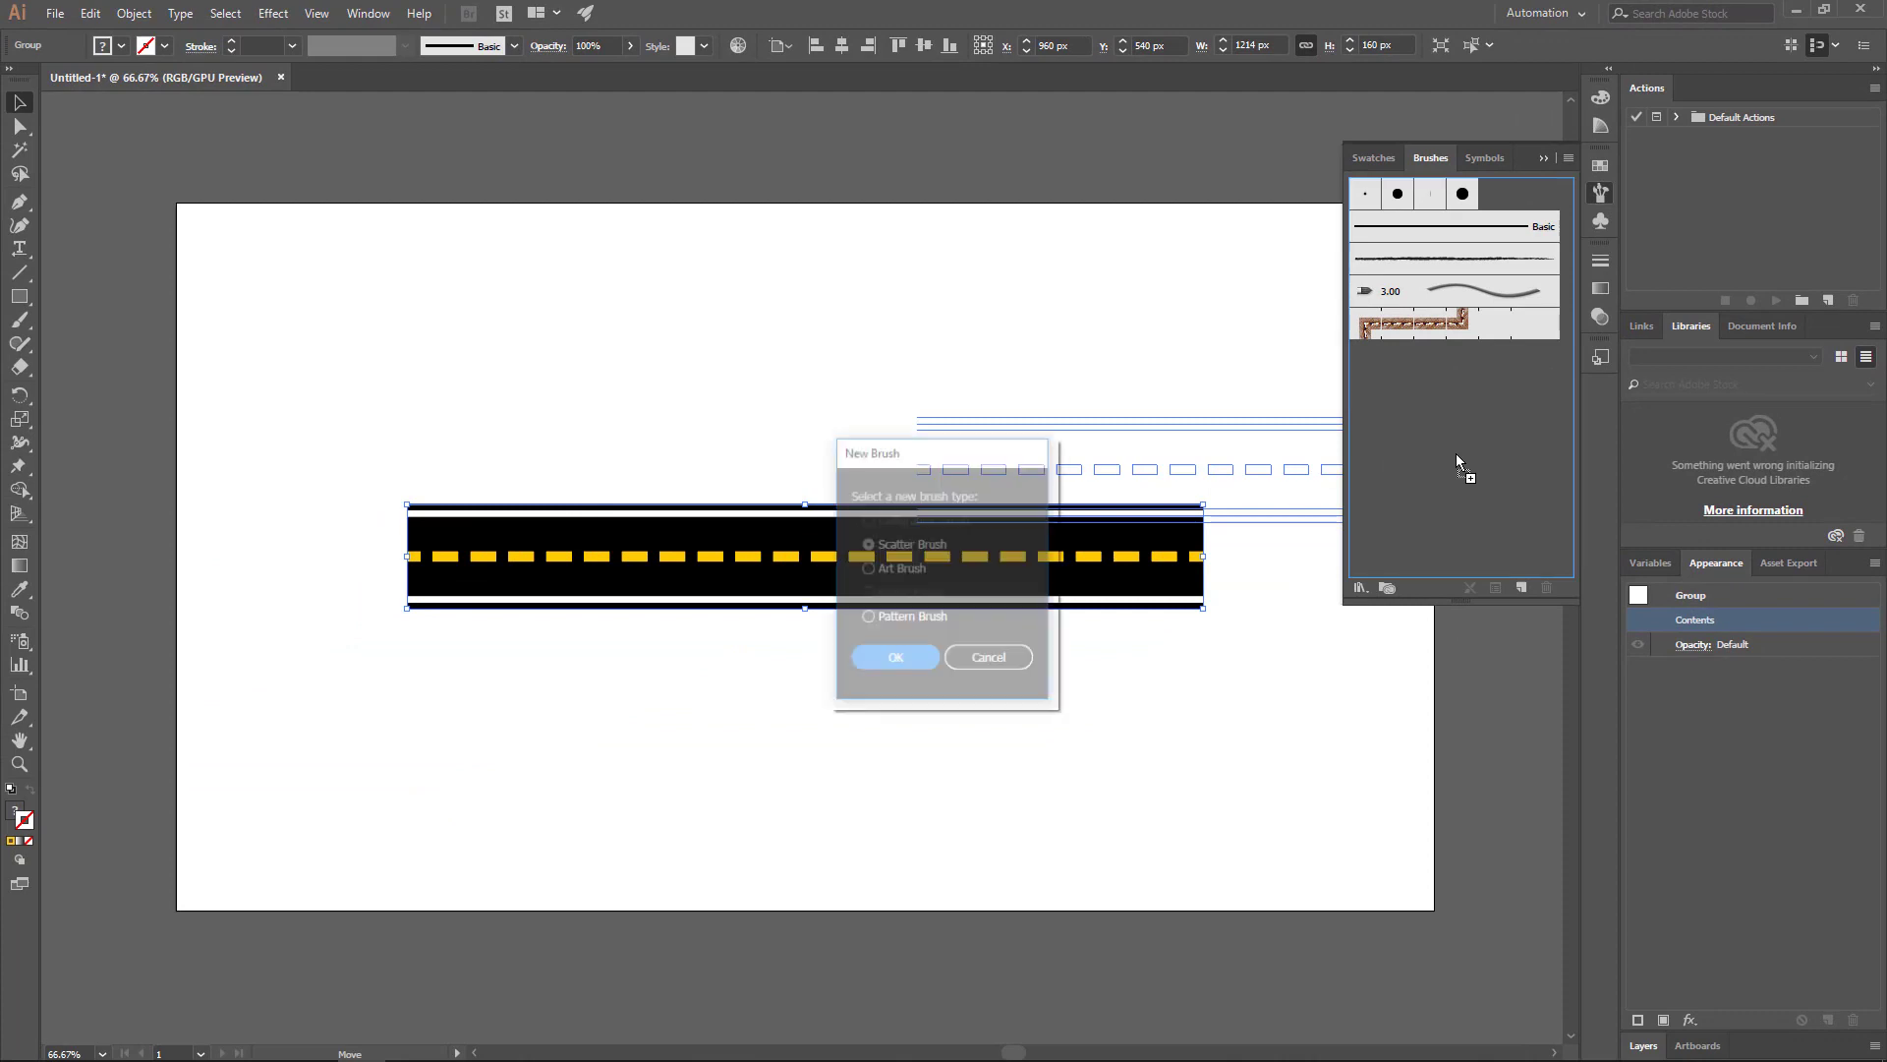
left_click(899, 568)
left_click(893, 660)
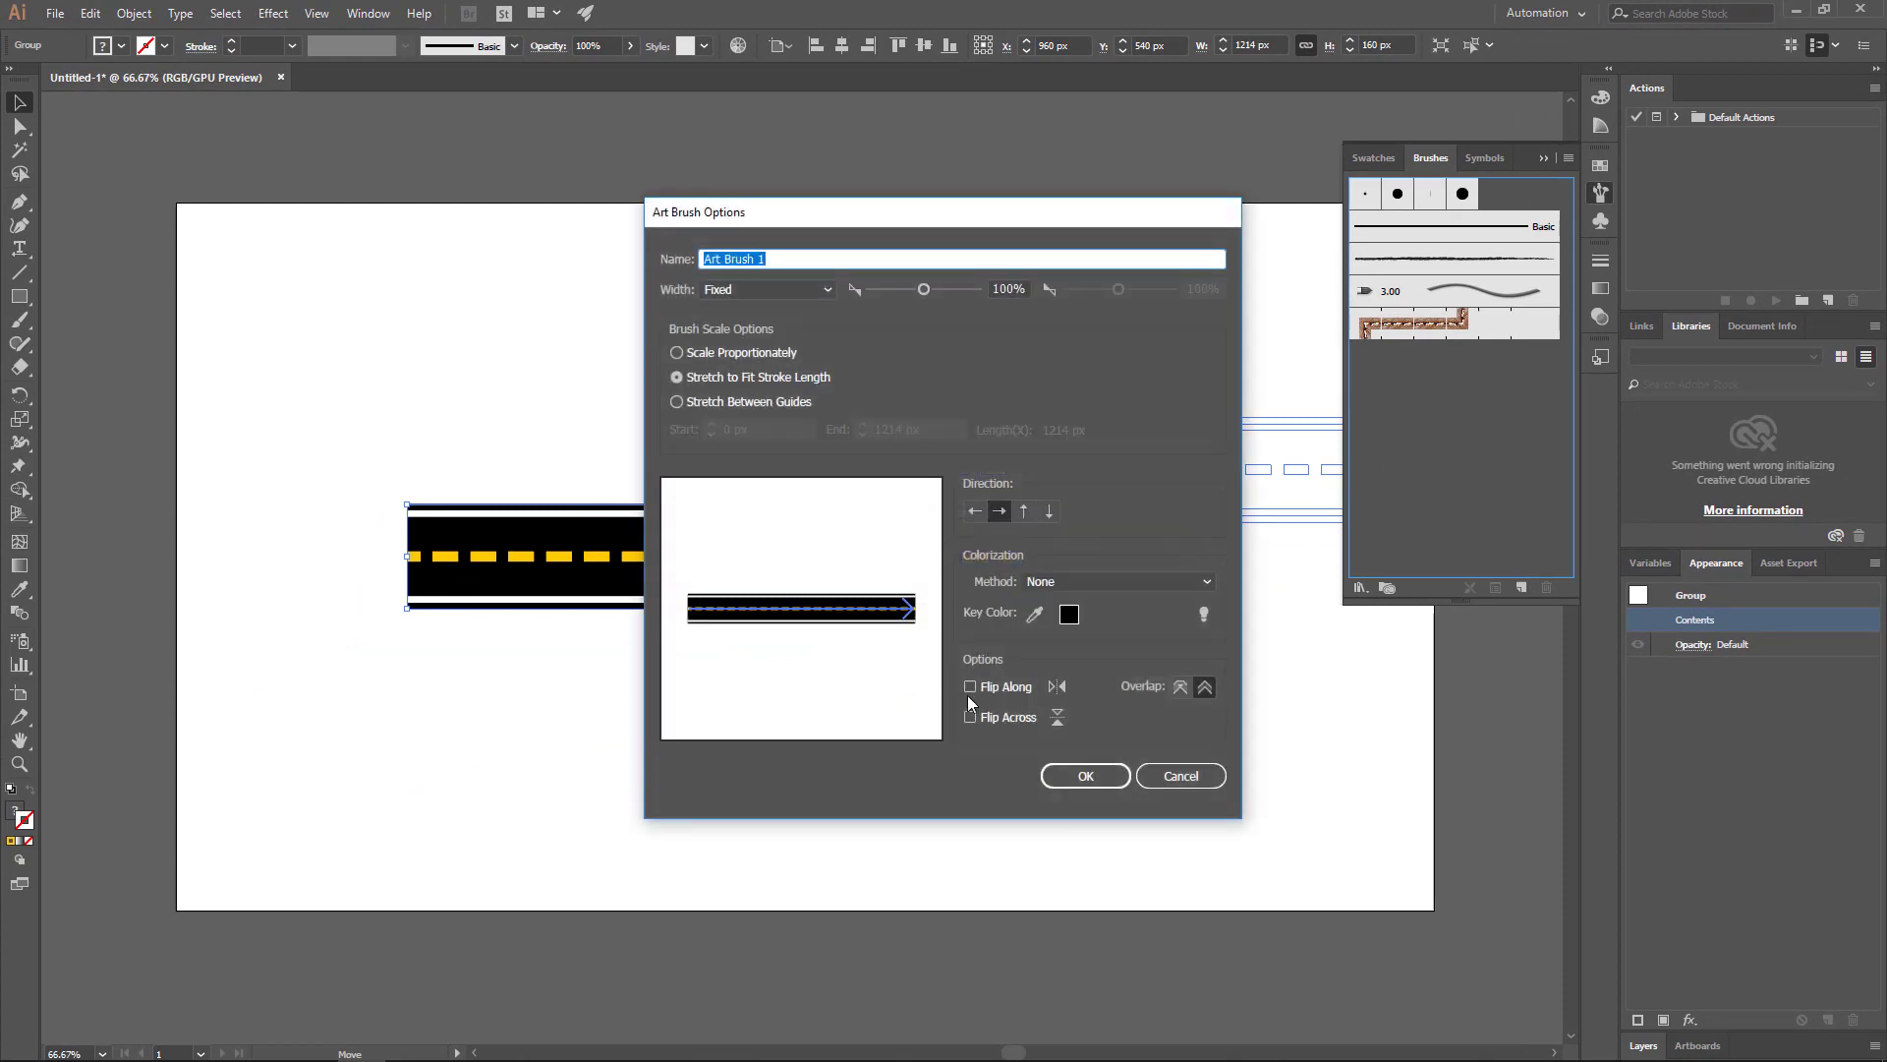
left_click(1087, 775)
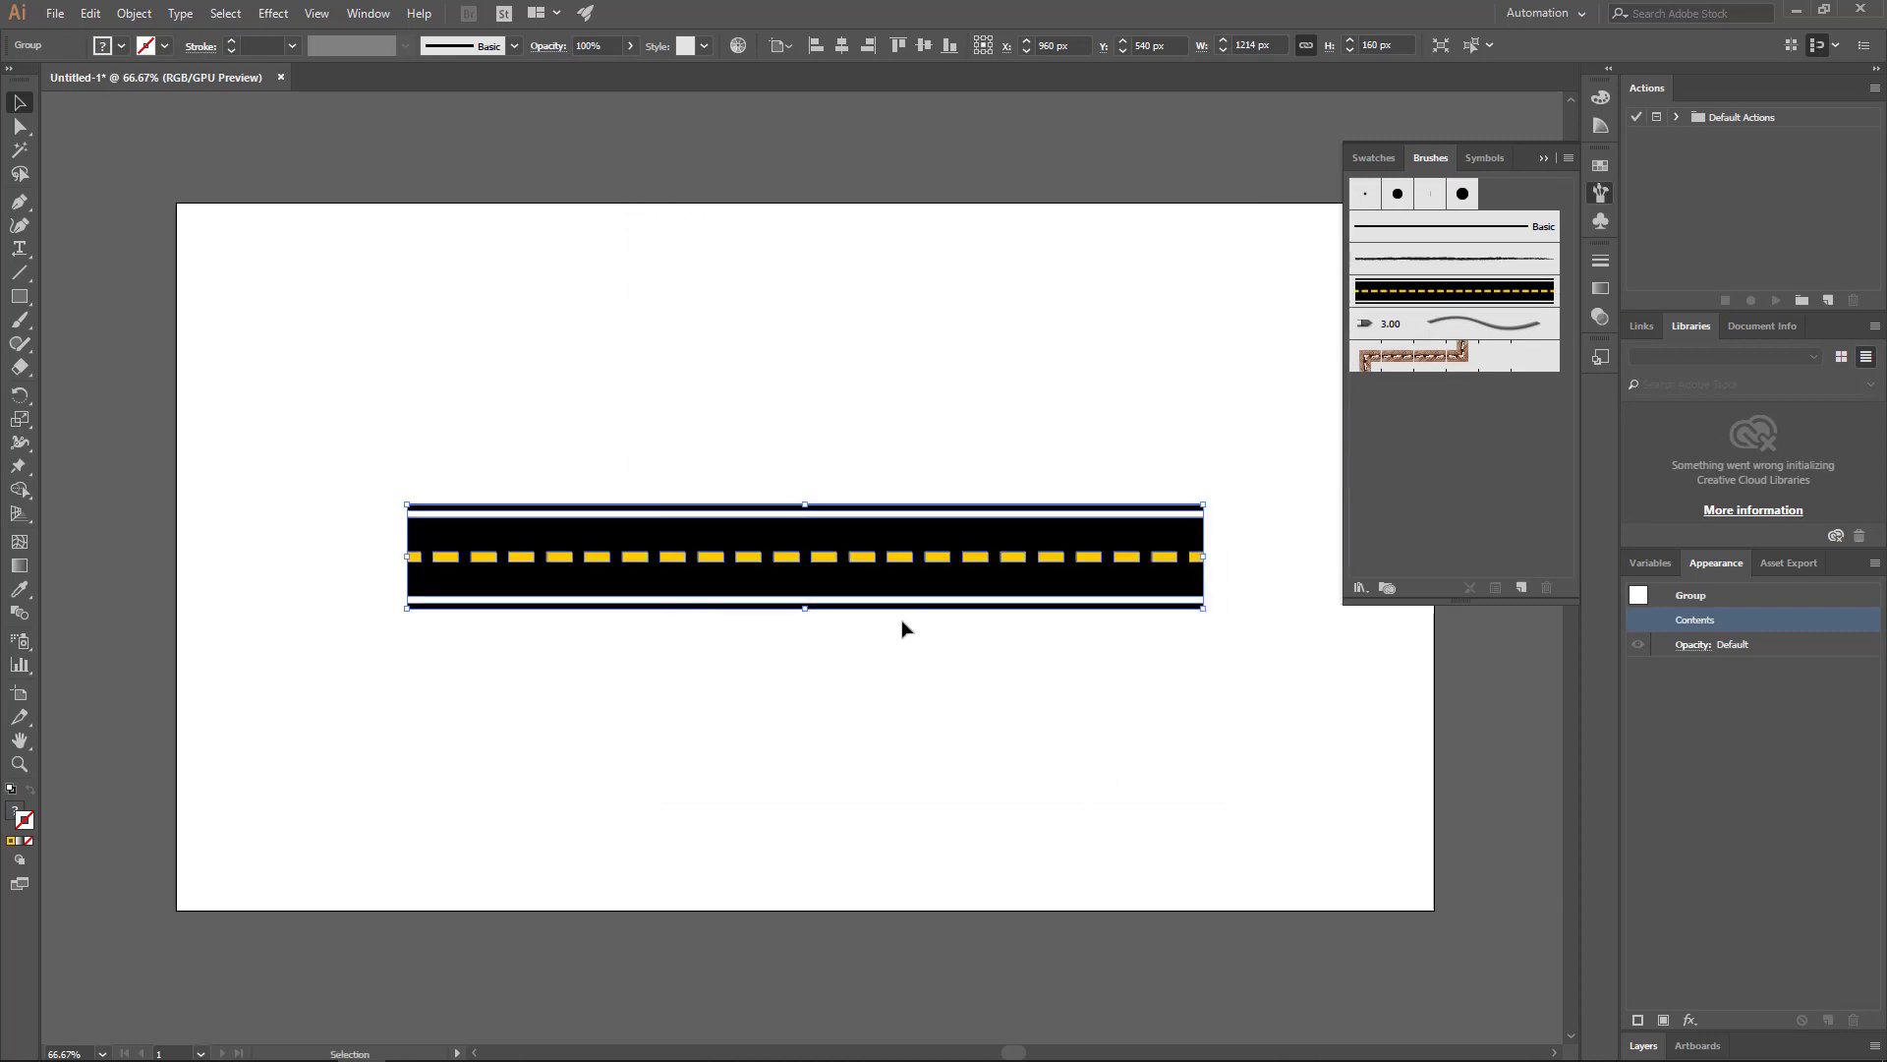
left_click_drag(888, 576, 896, 147)
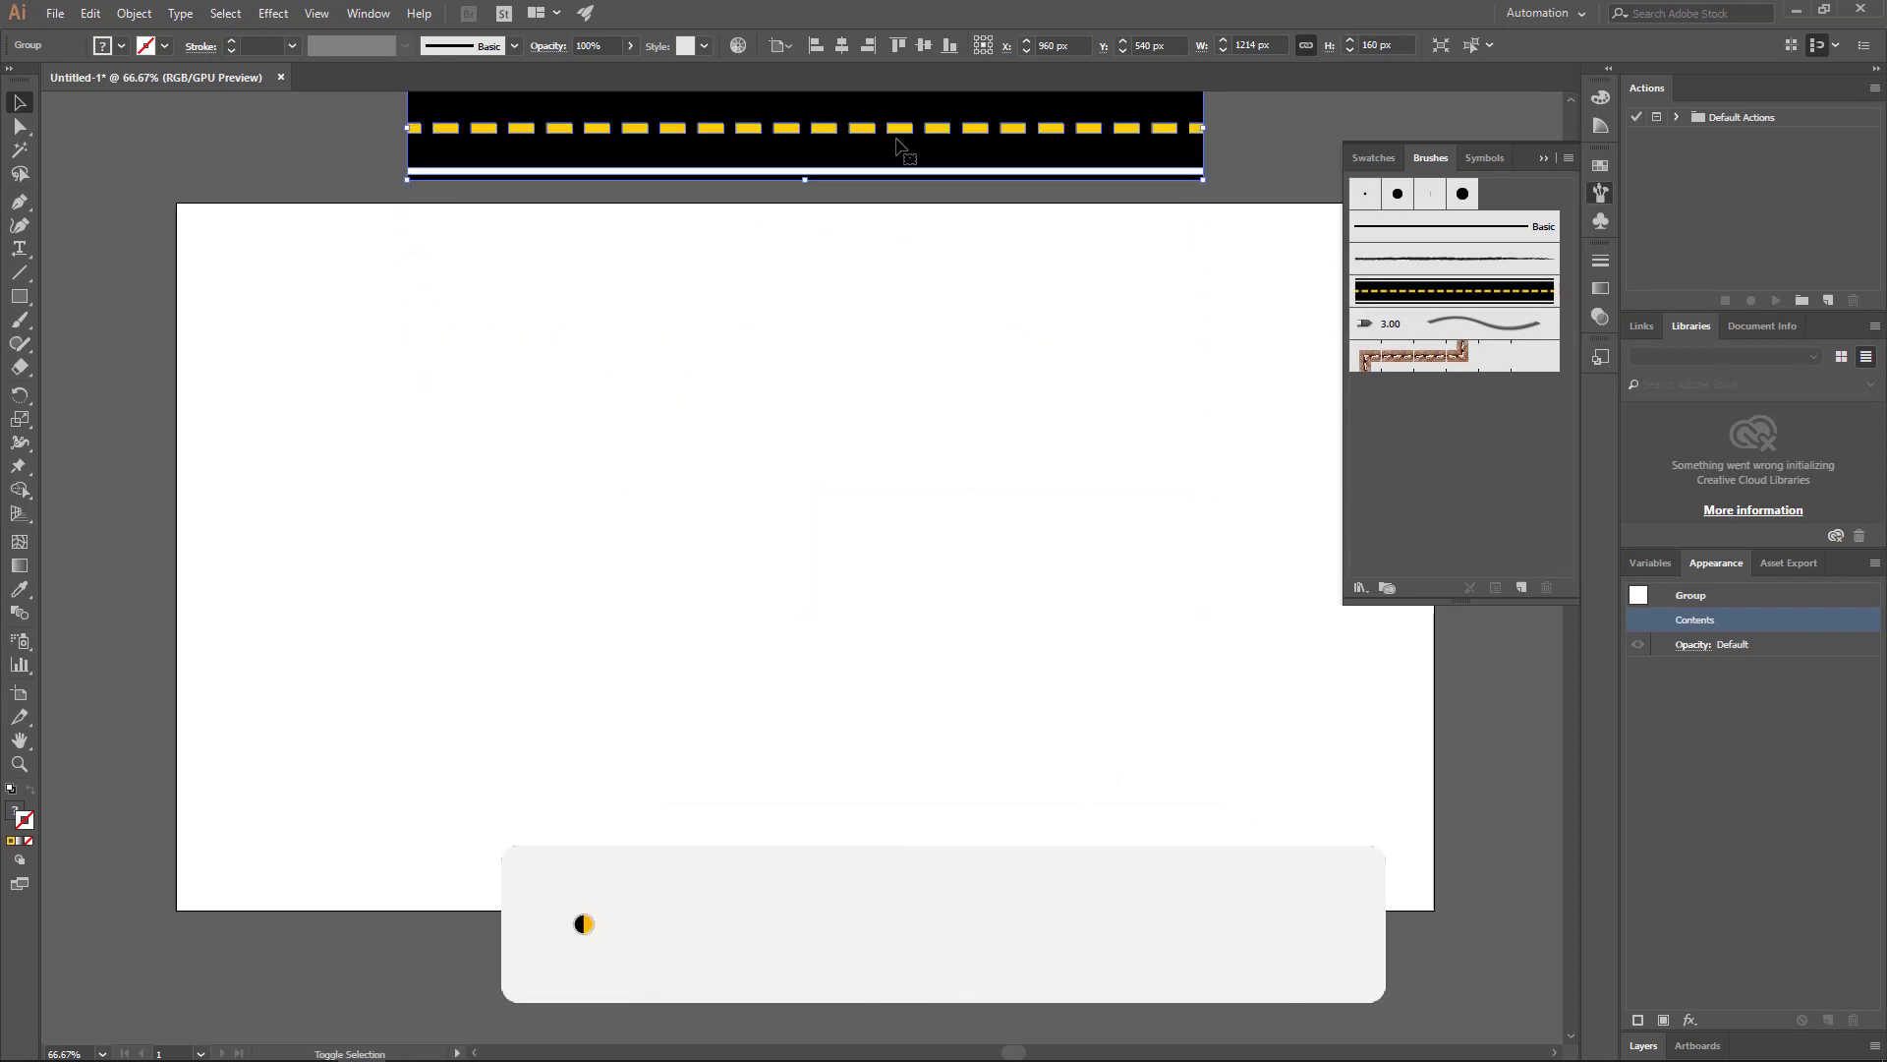
Step: Deselect the road strip and accept the Pencil tool's default options
left_click(887, 241)
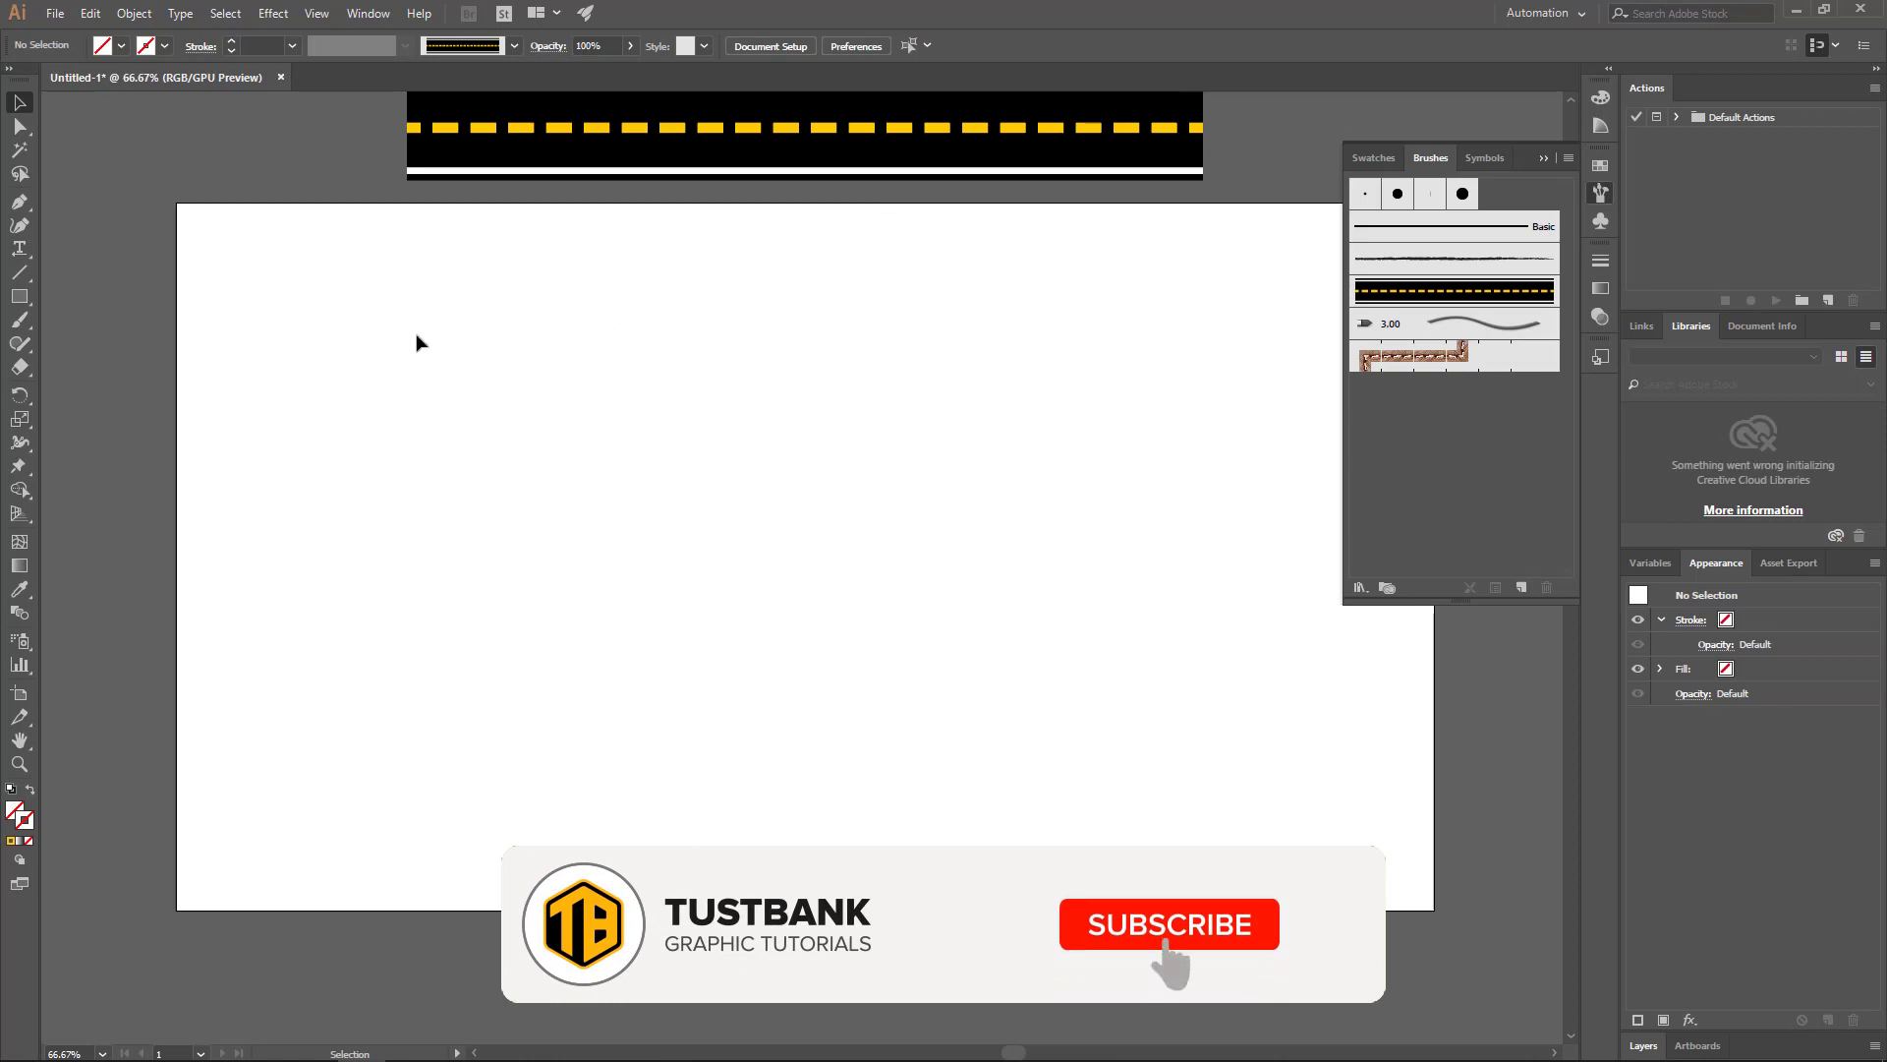
left_click(21, 344)
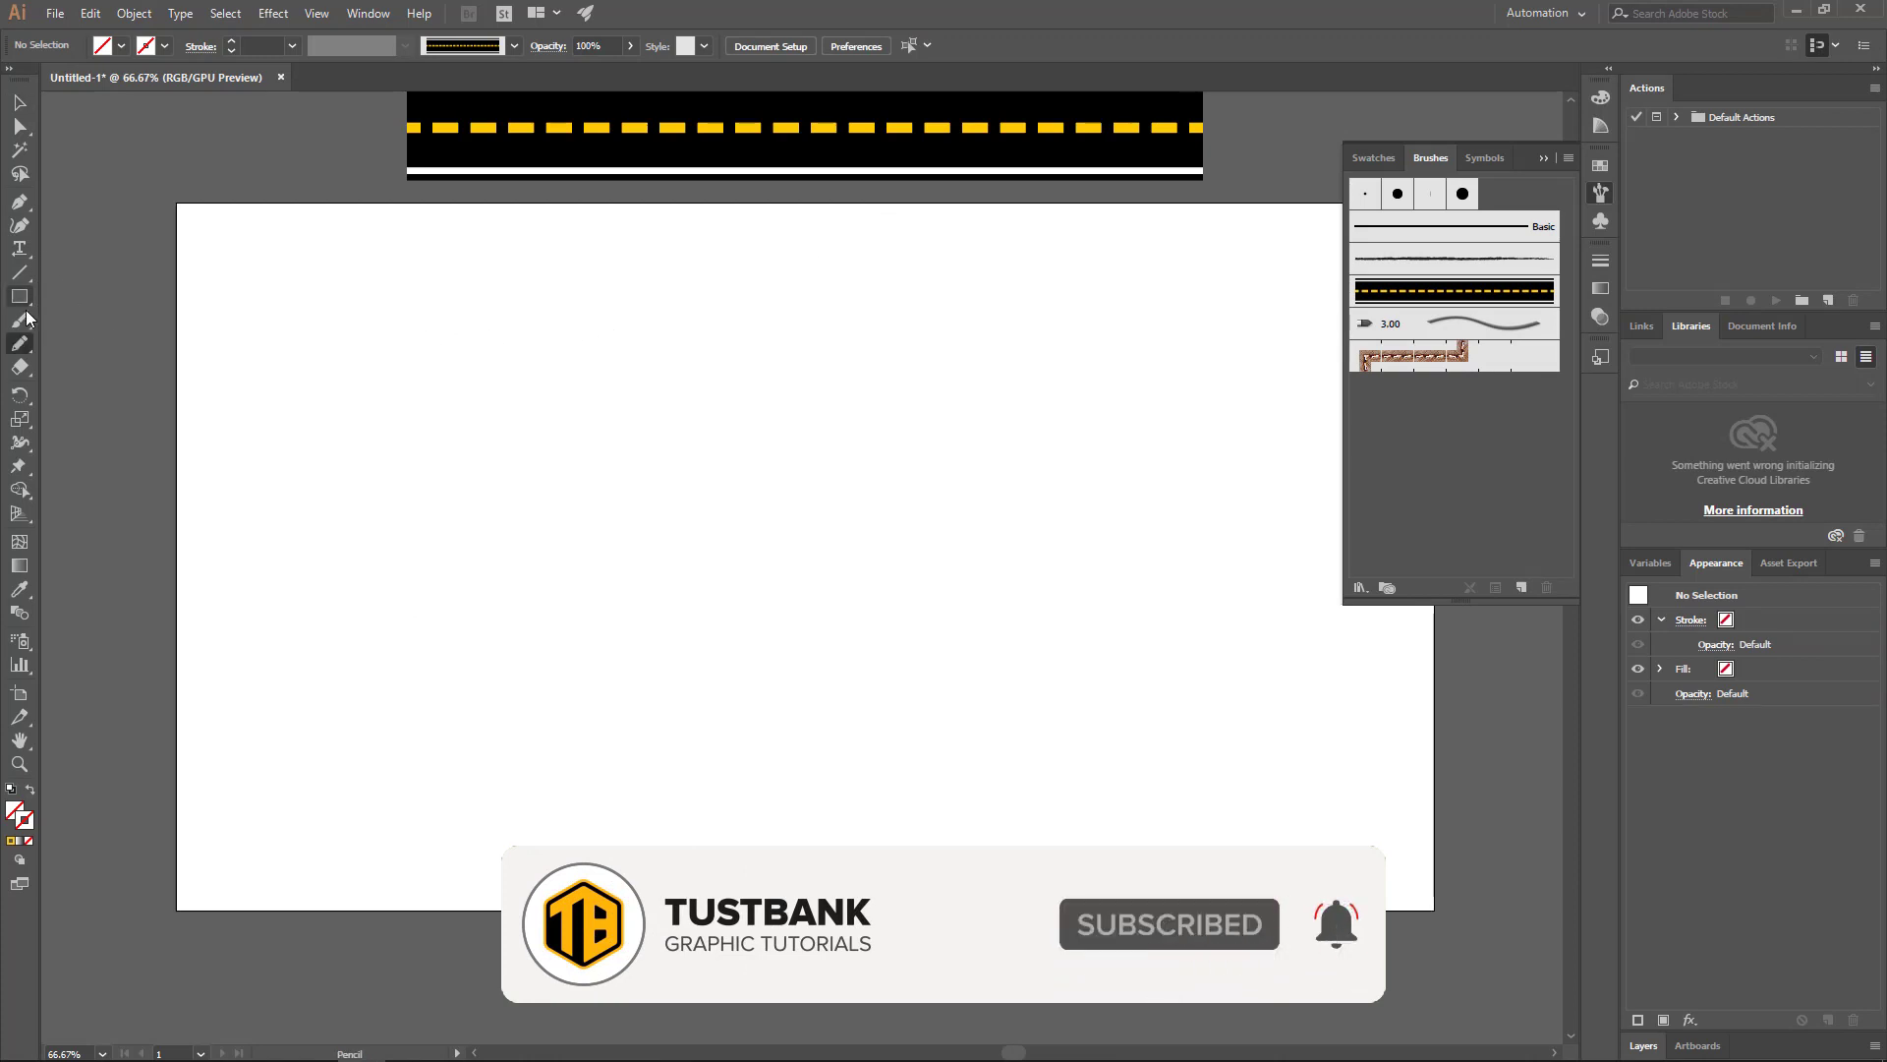
double_click(20, 346)
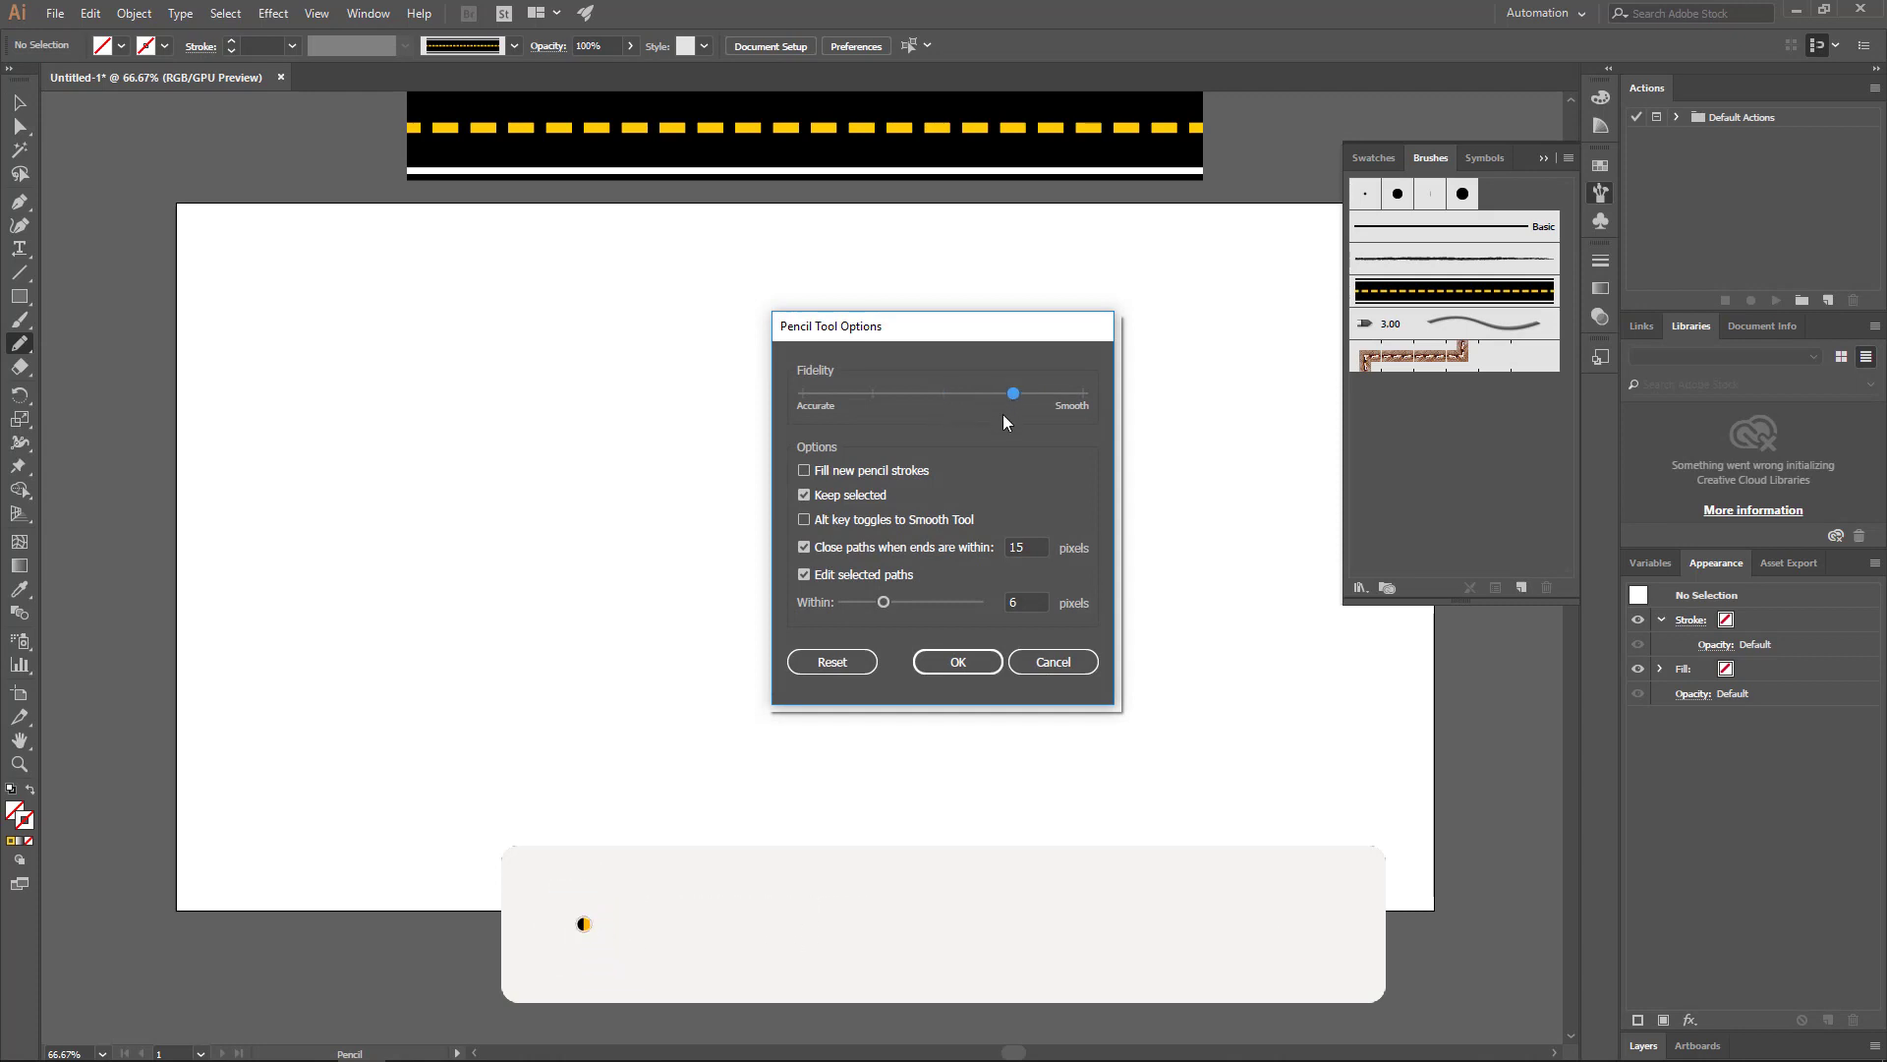
left_click(968, 665)
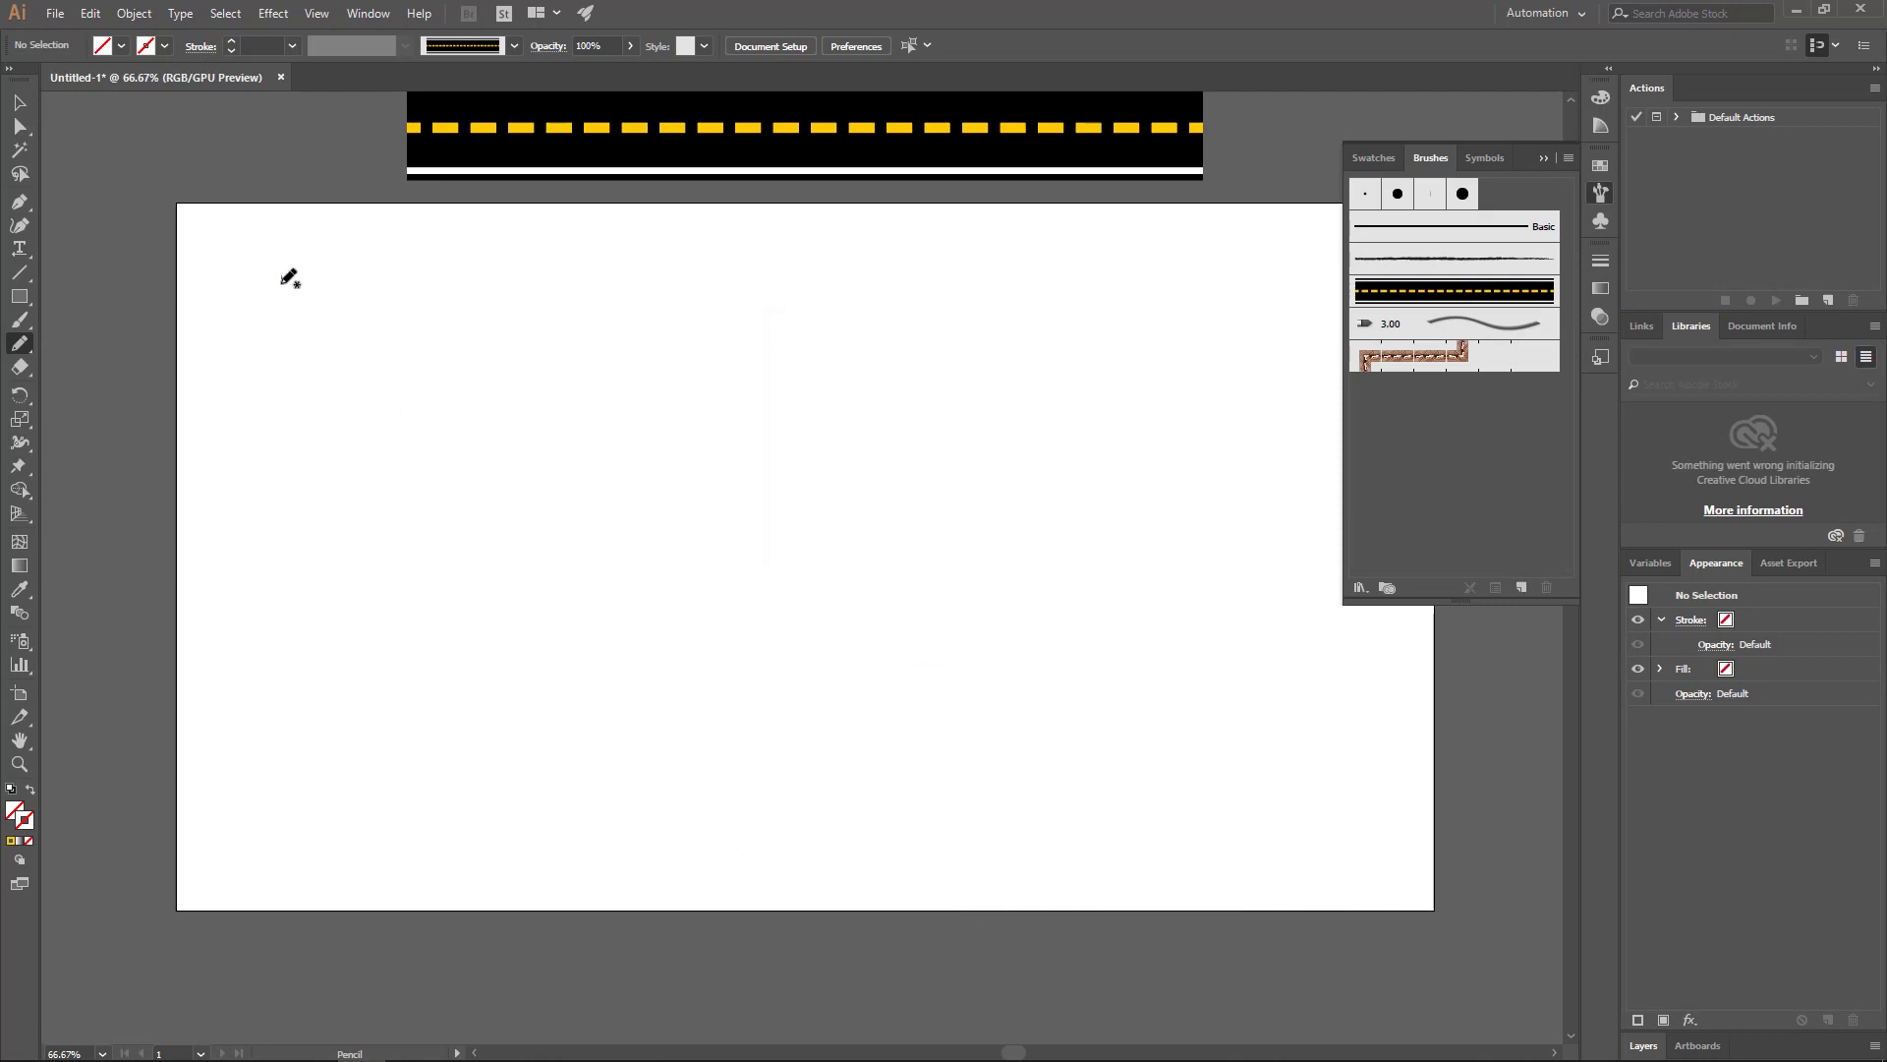
Step: Draw a long wavy pencil path across the artboard and apply the road art brush to it
left_click_drag(353, 375, 1039, 502)
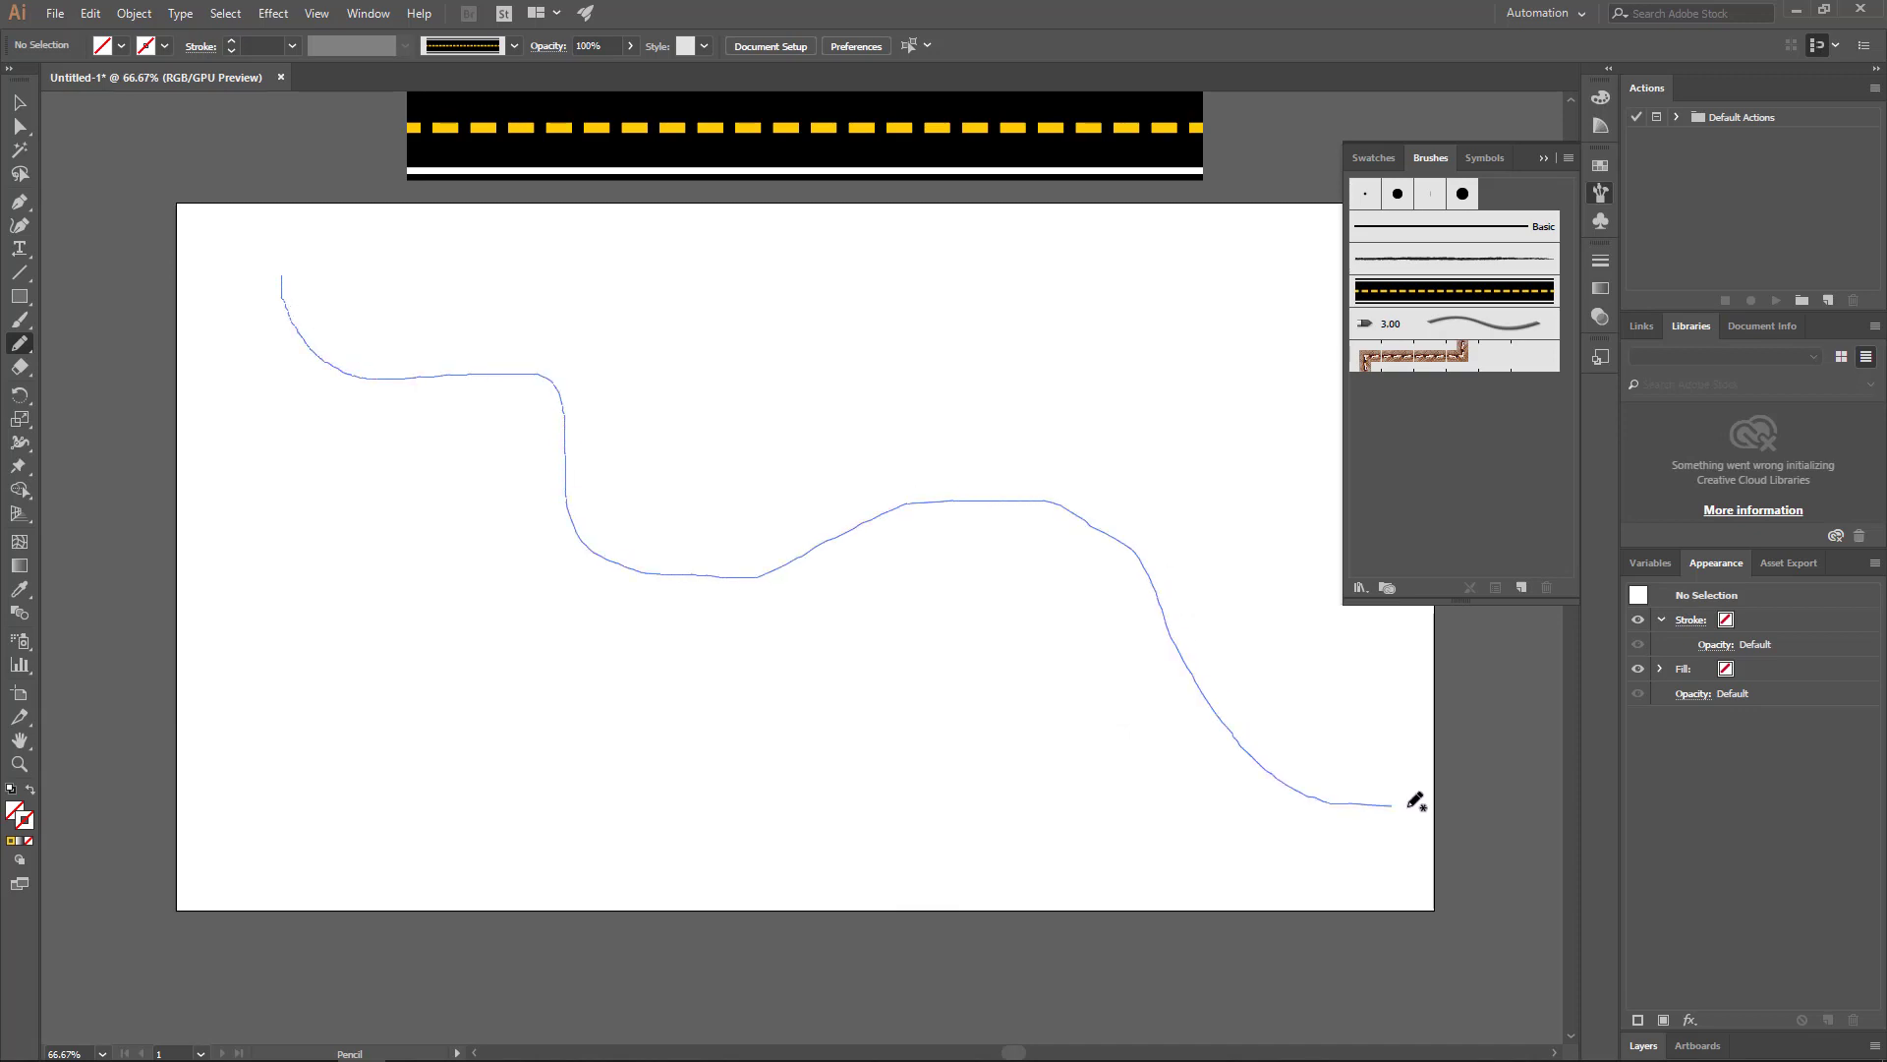
left_click_drag(1039, 502, 1405, 794)
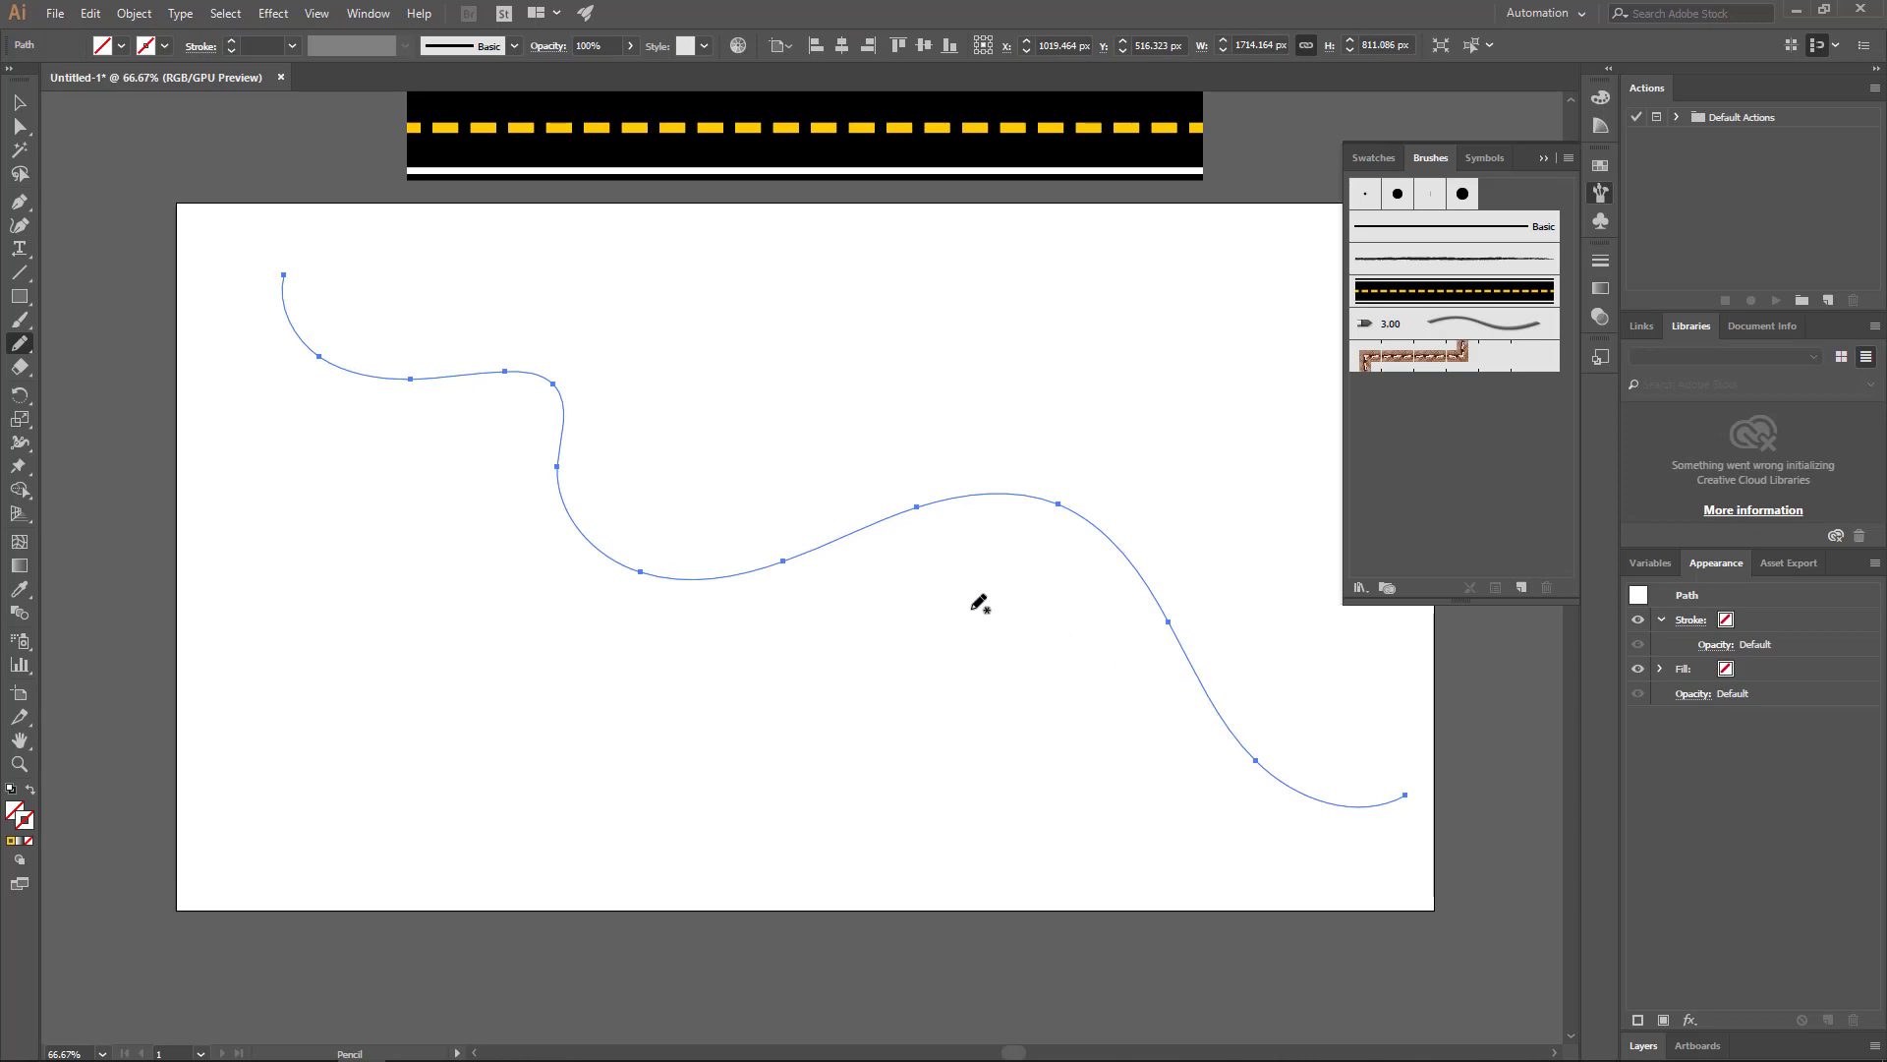
key("v")
left_click_drag(931, 580, 842, 471)
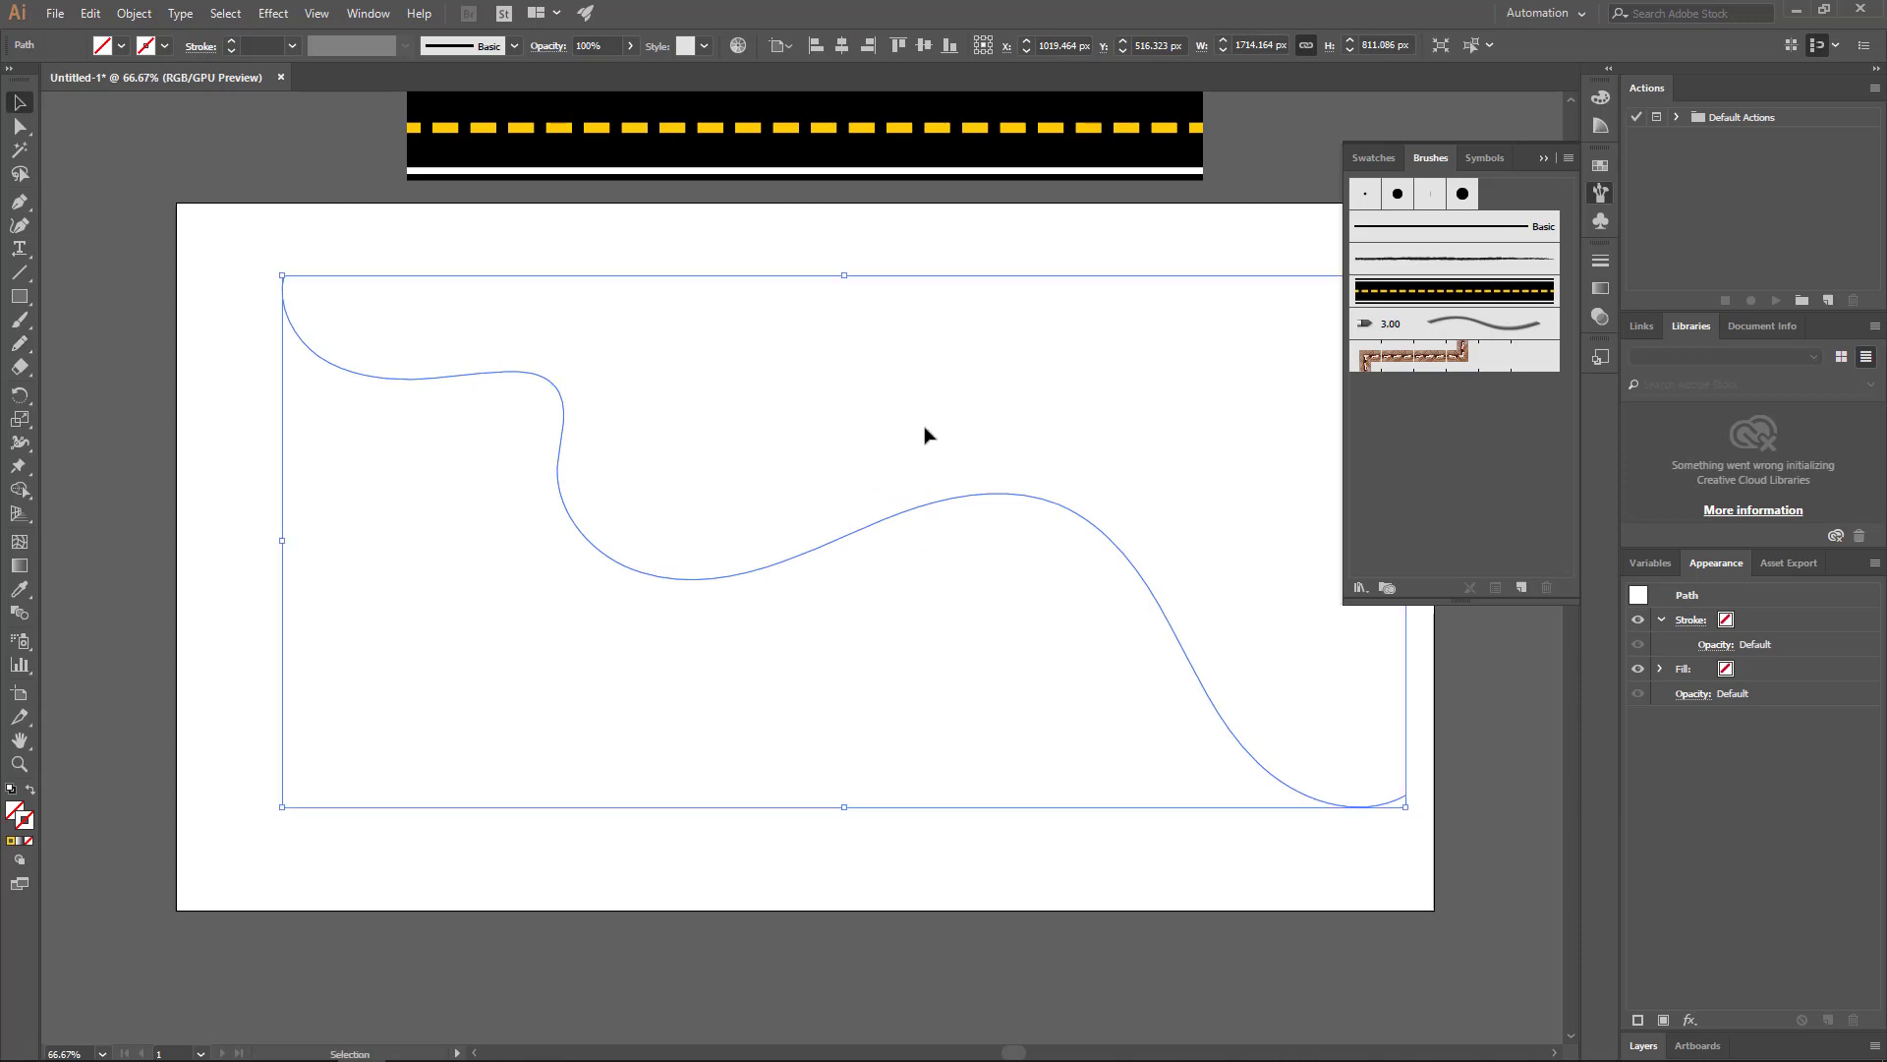
left_click(1447, 300)
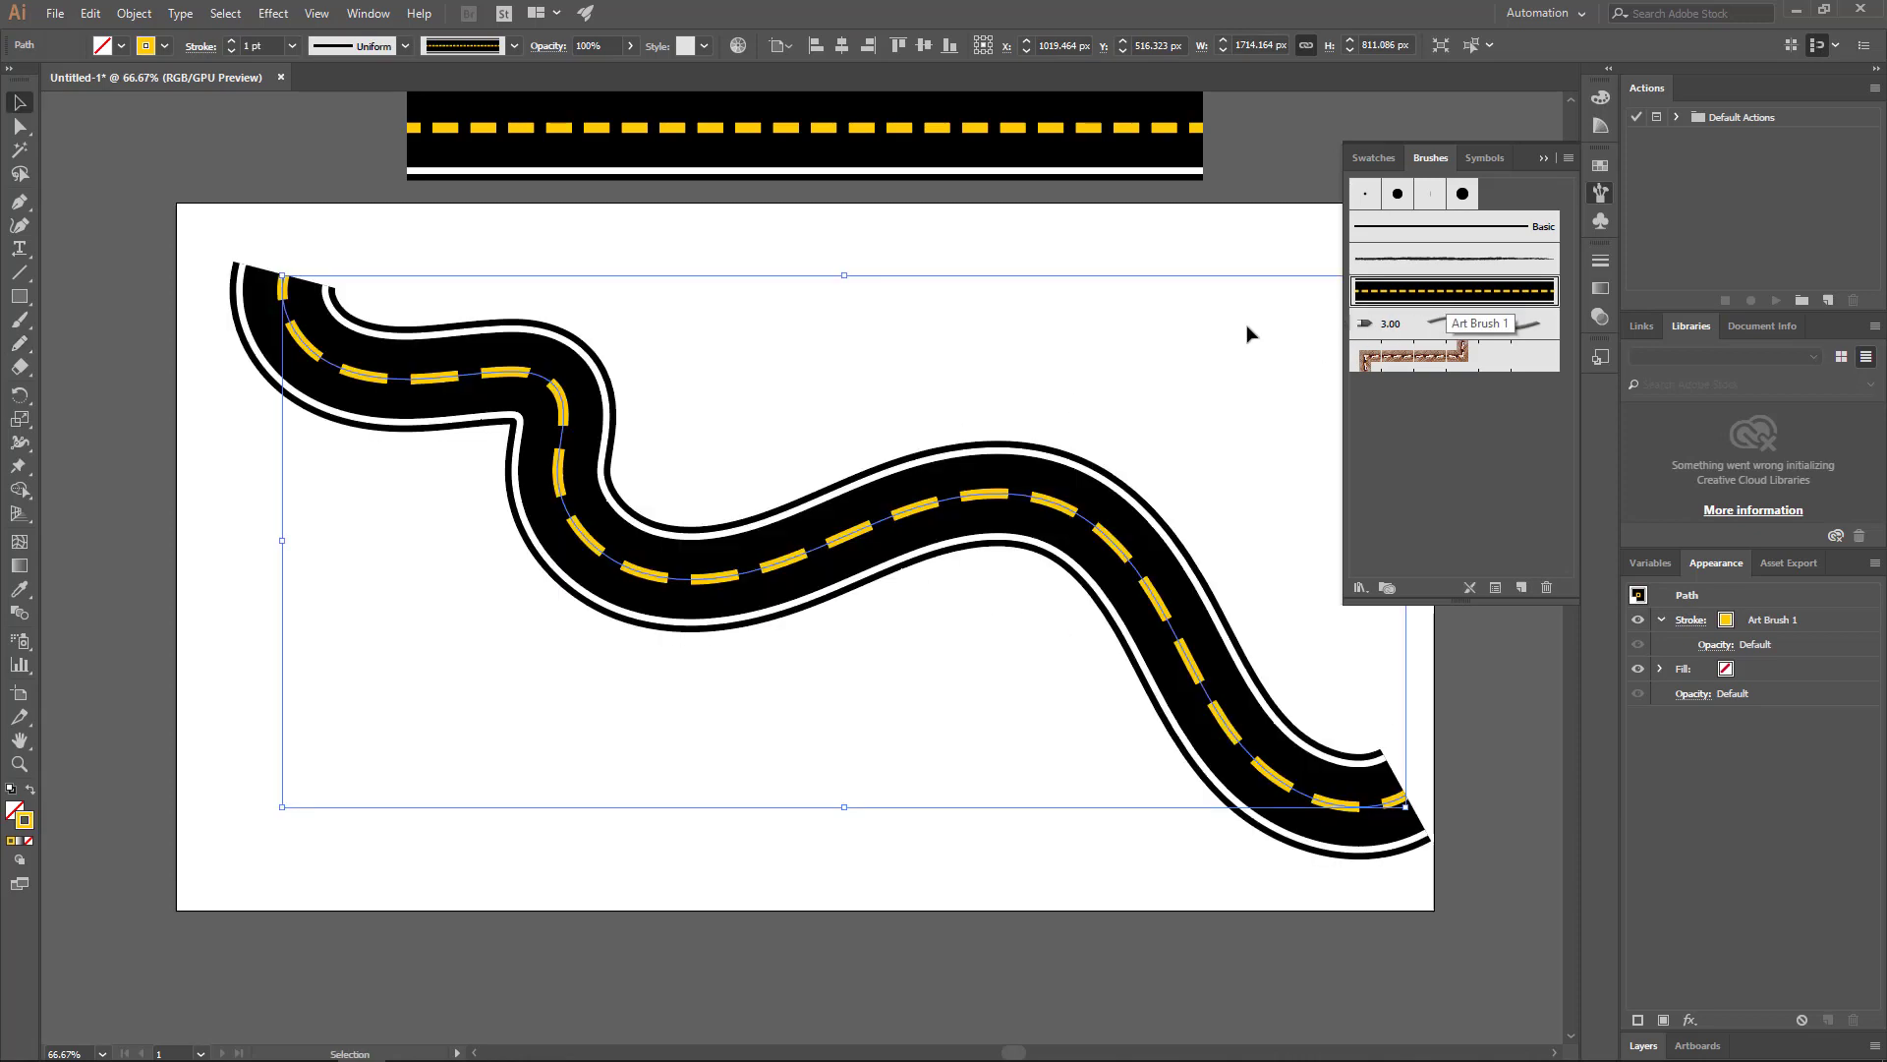
left_click_drag(1152, 369, 973, 537)
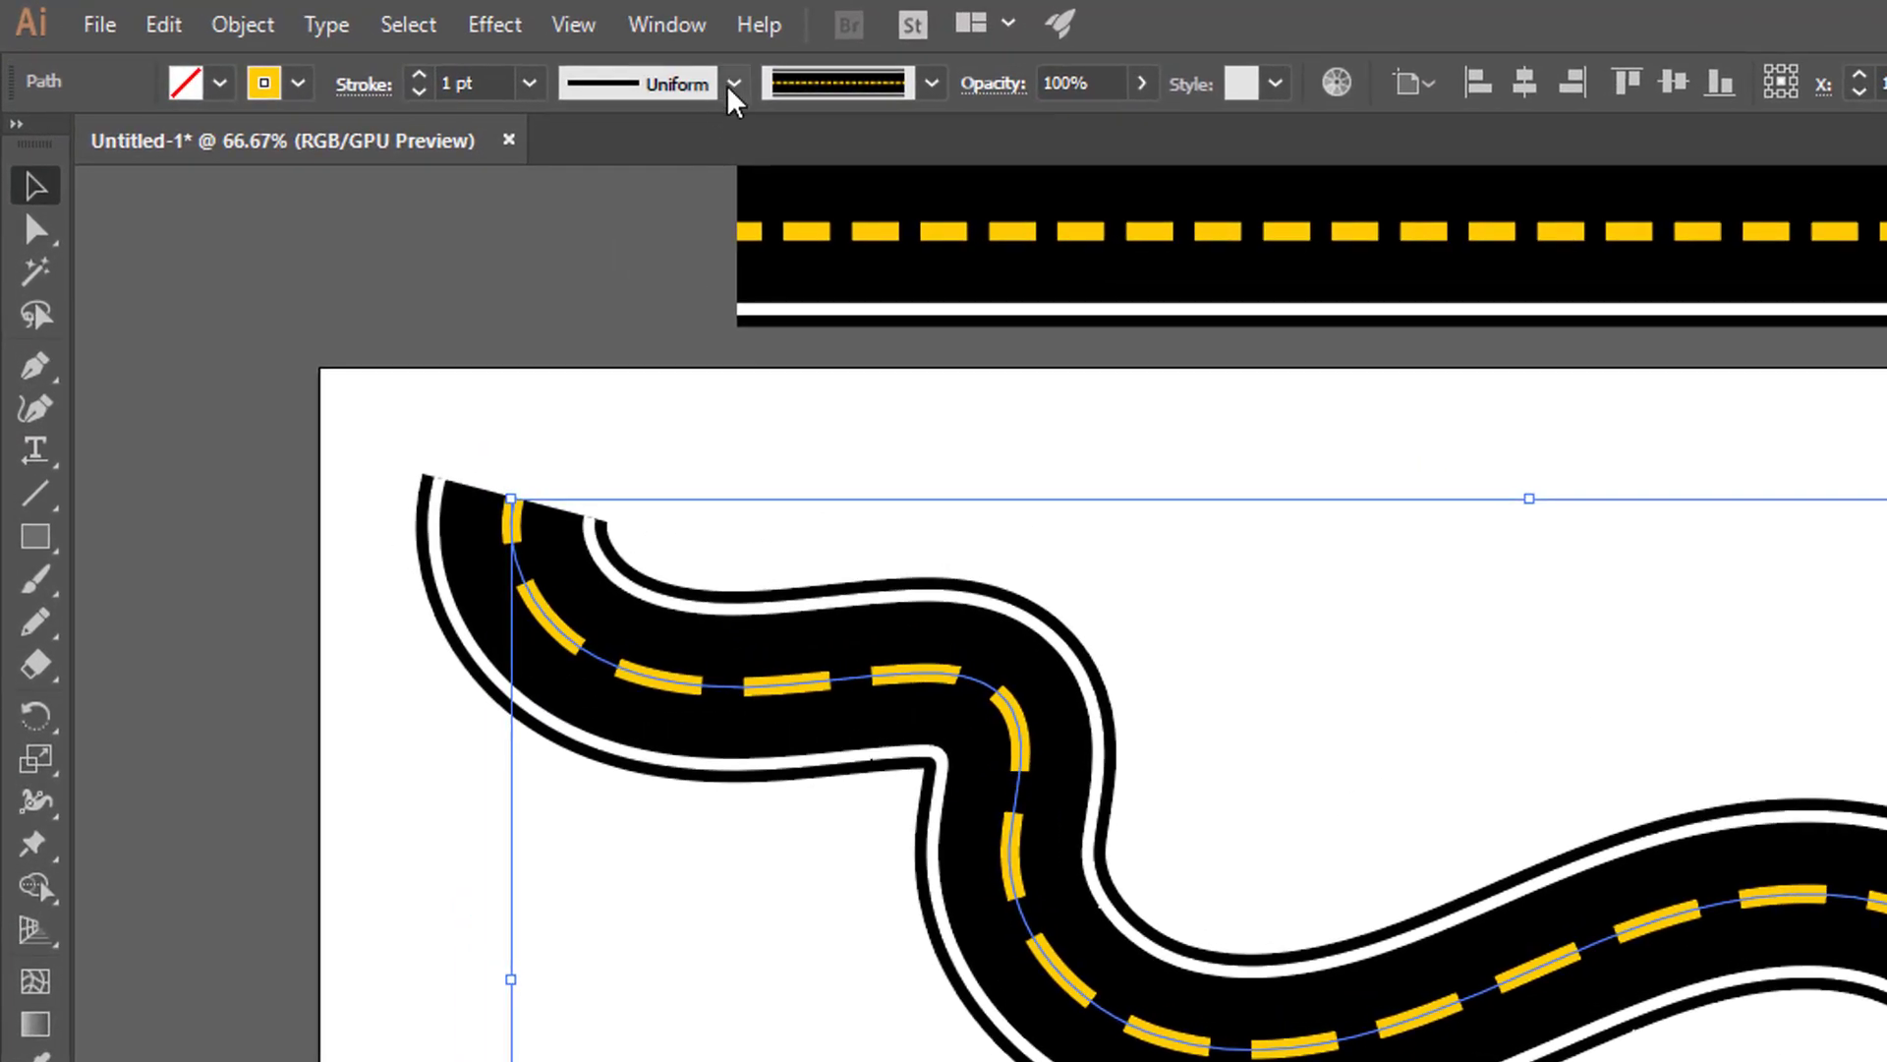
Step: Apply the tapered width profile, reverse the path's direction, and nudge the road left
left_click(676, 77)
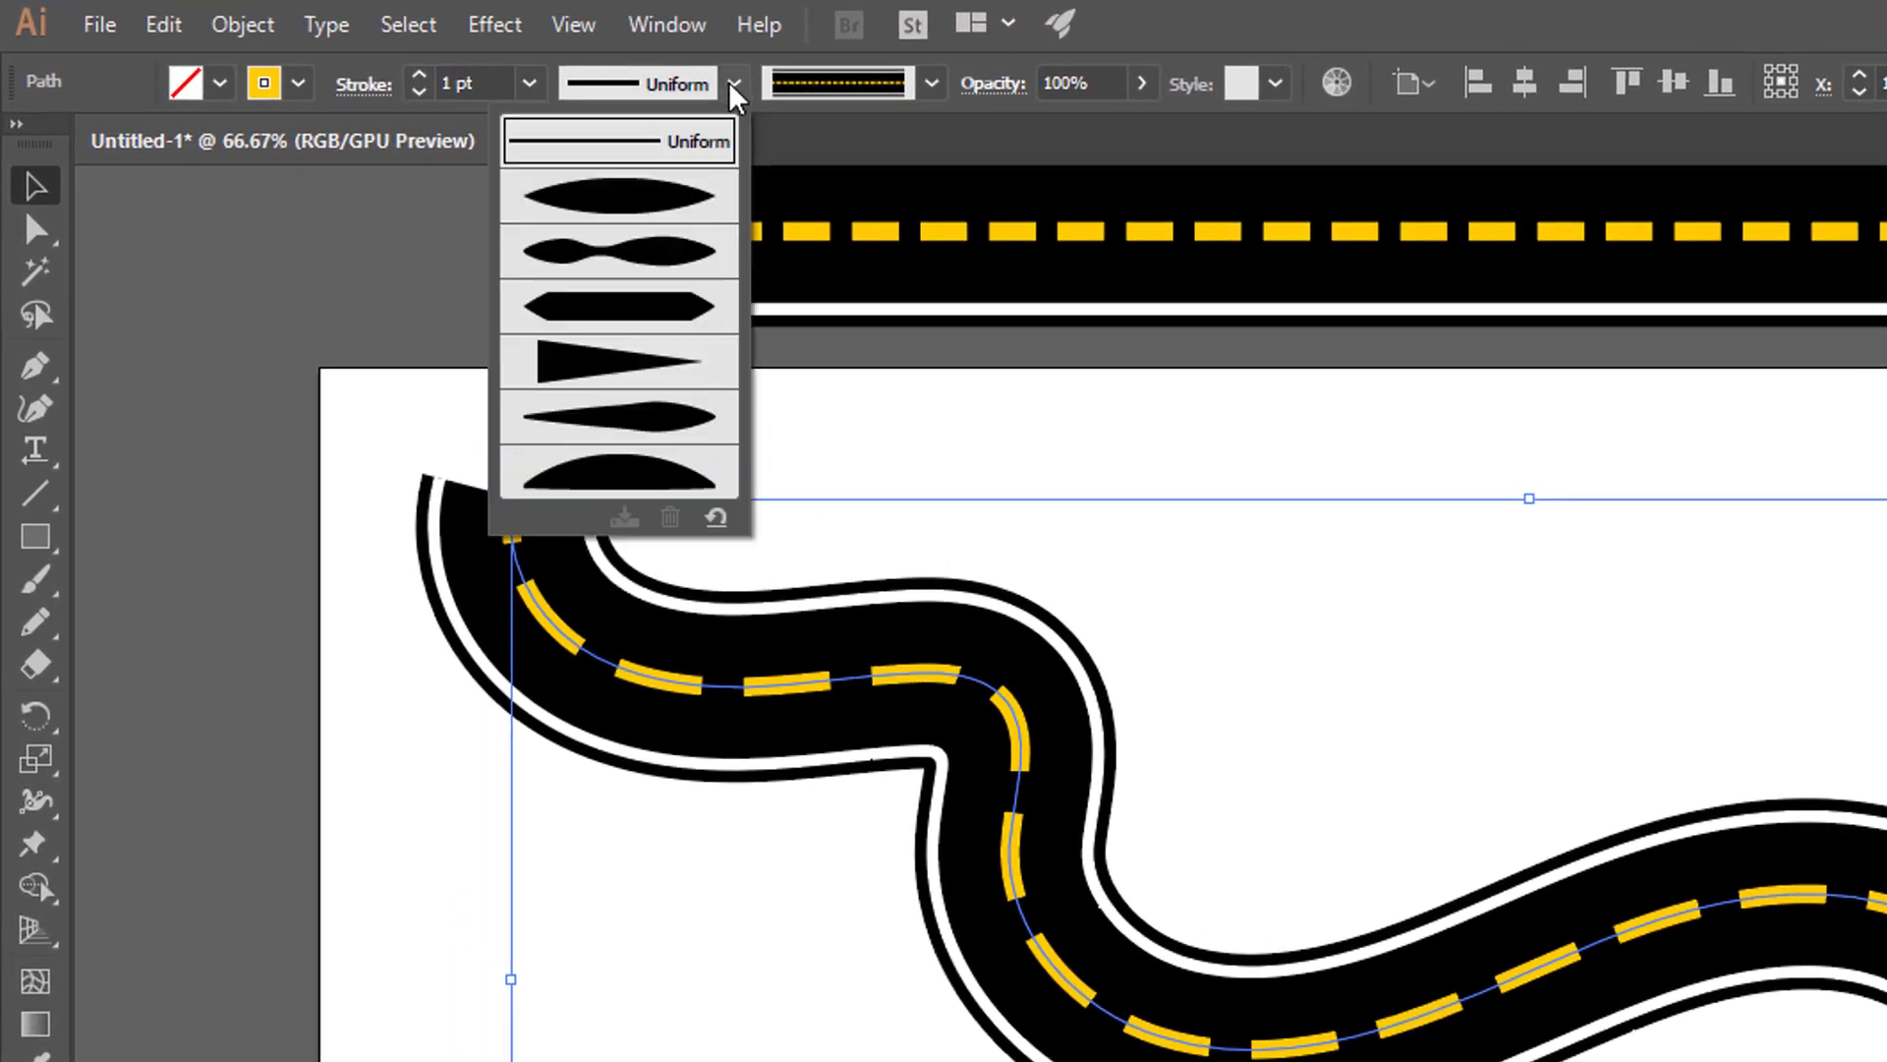
left_click(614, 372)
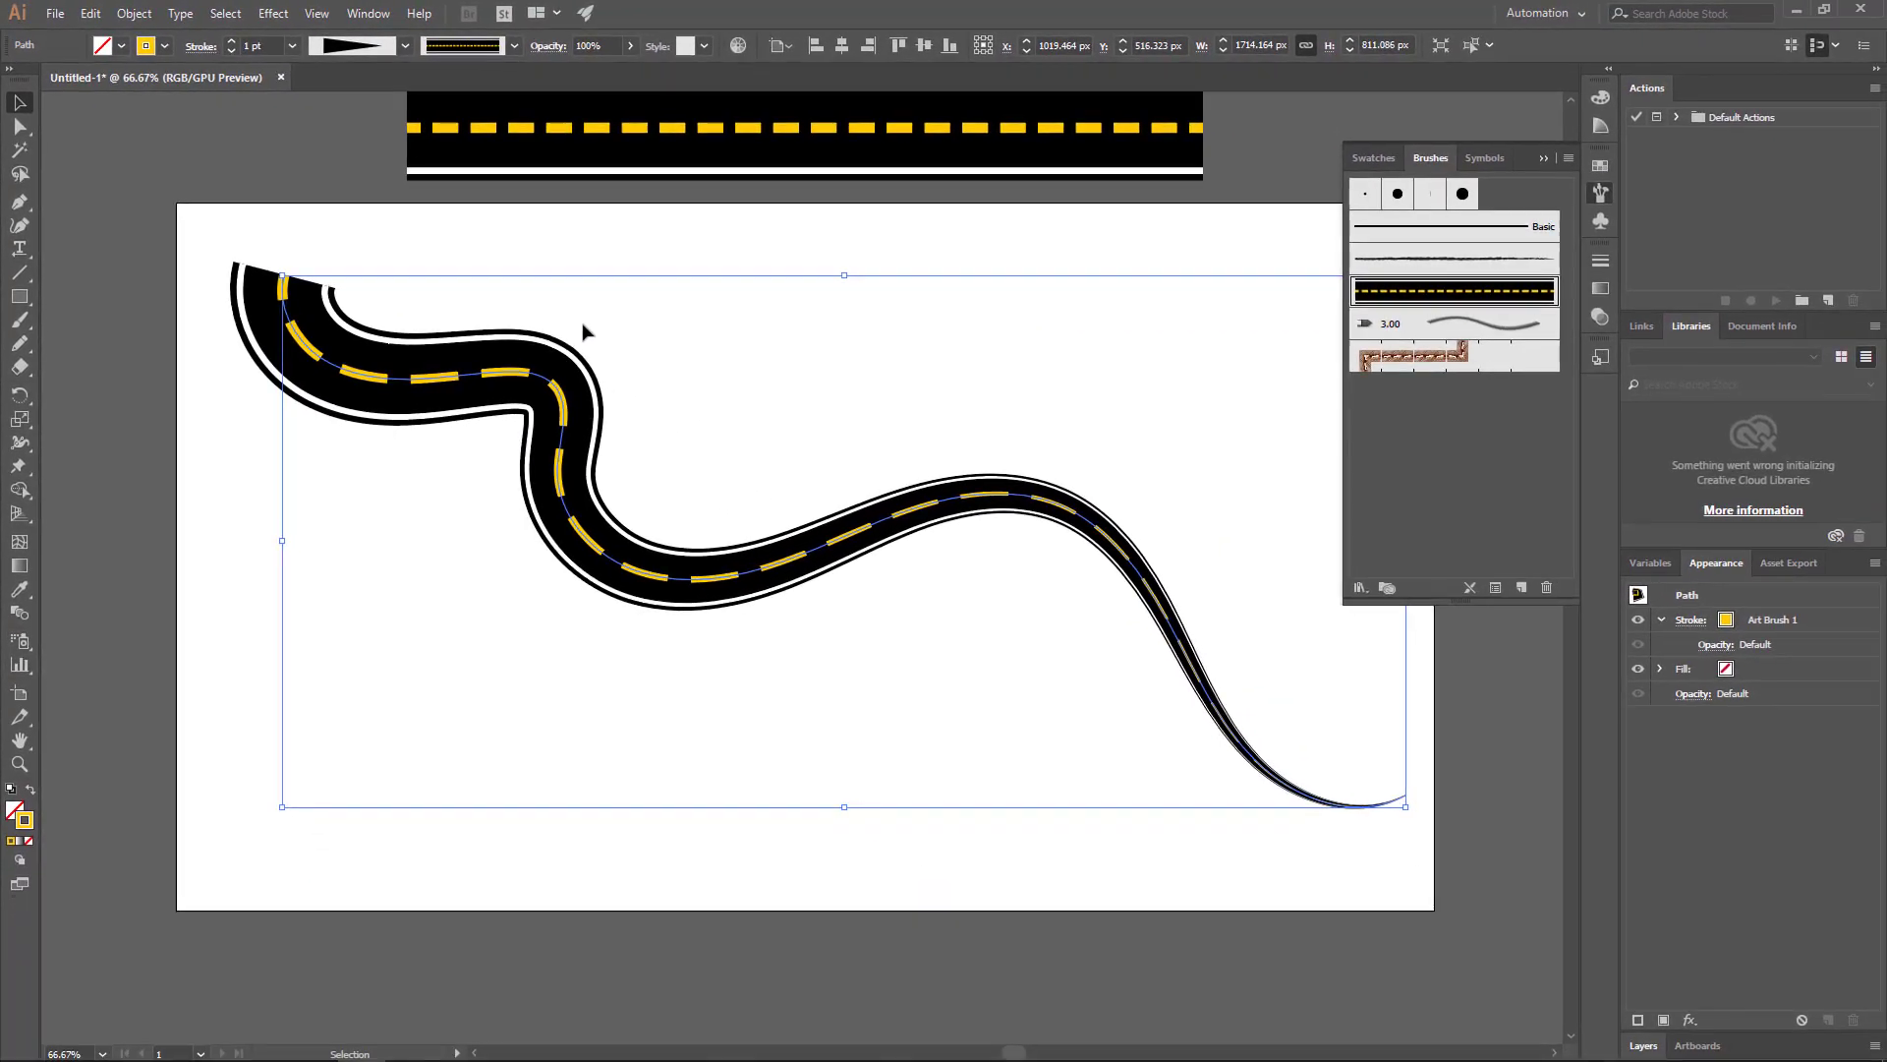
left_click(21, 201)
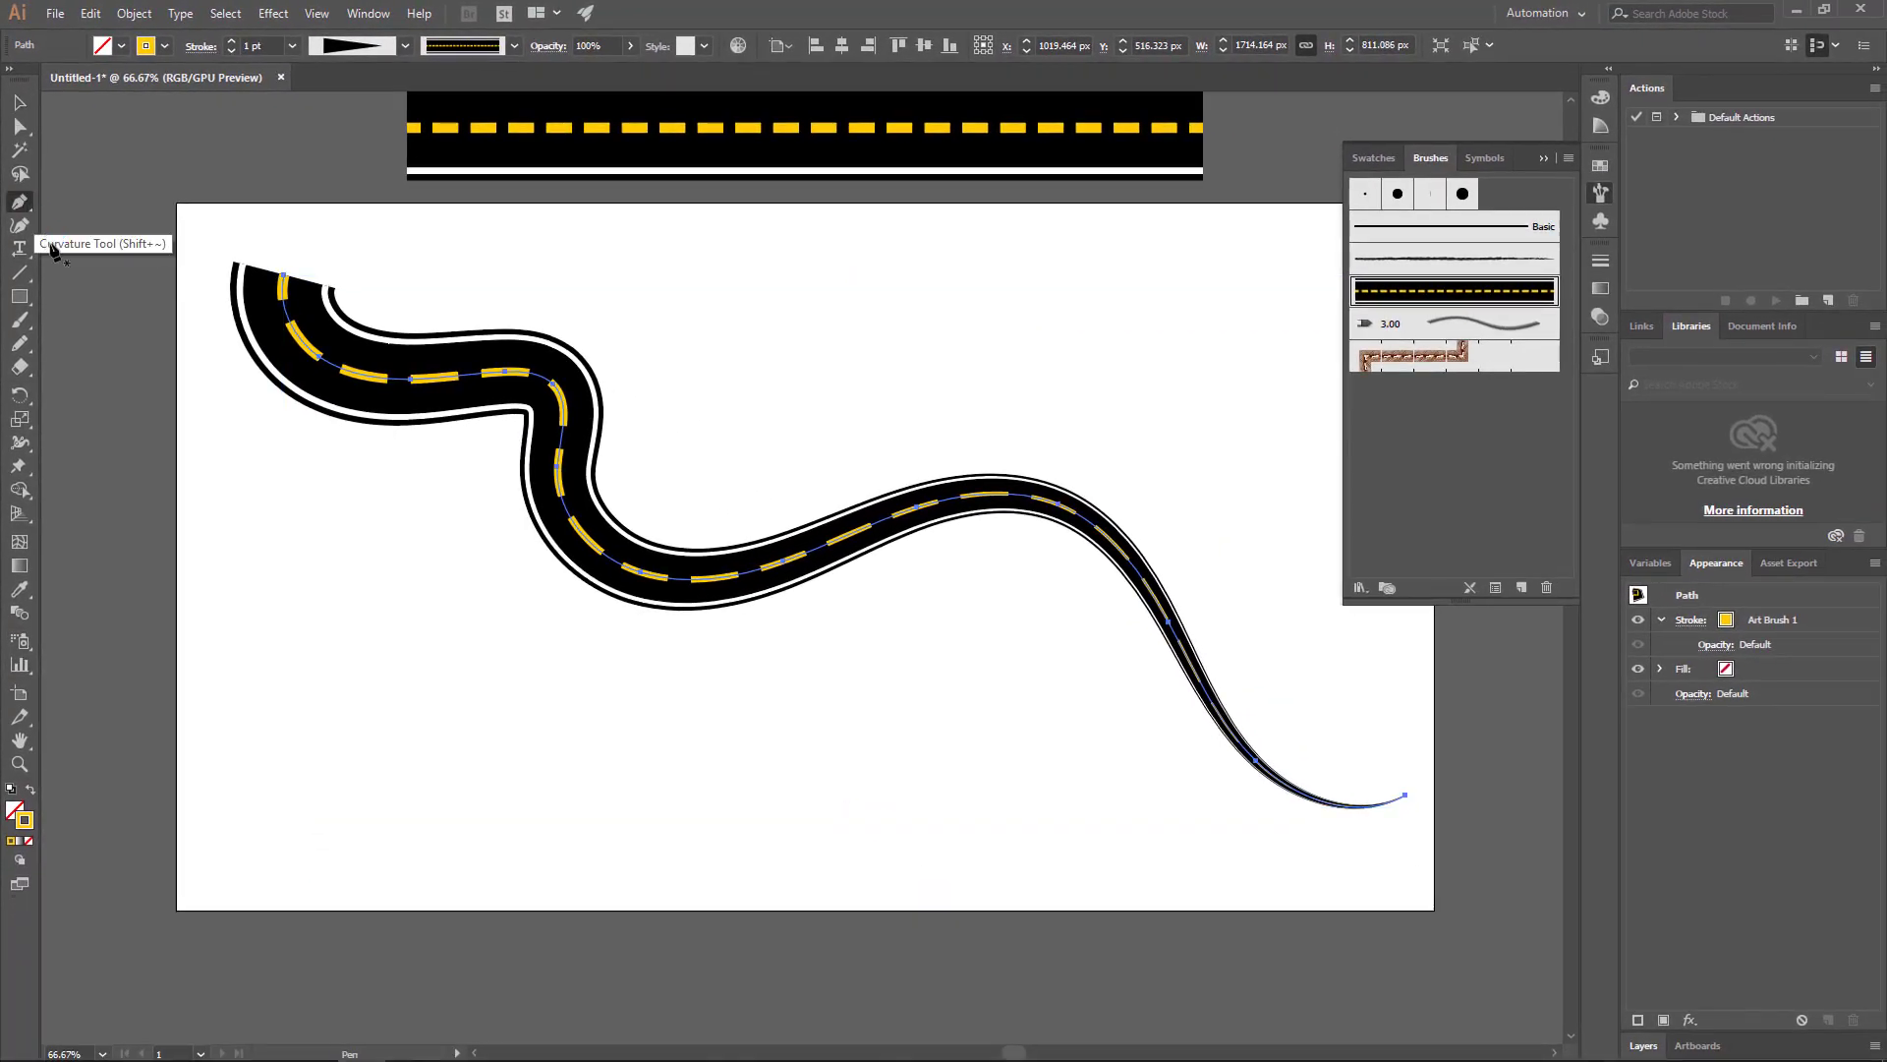
left_click(284, 276)
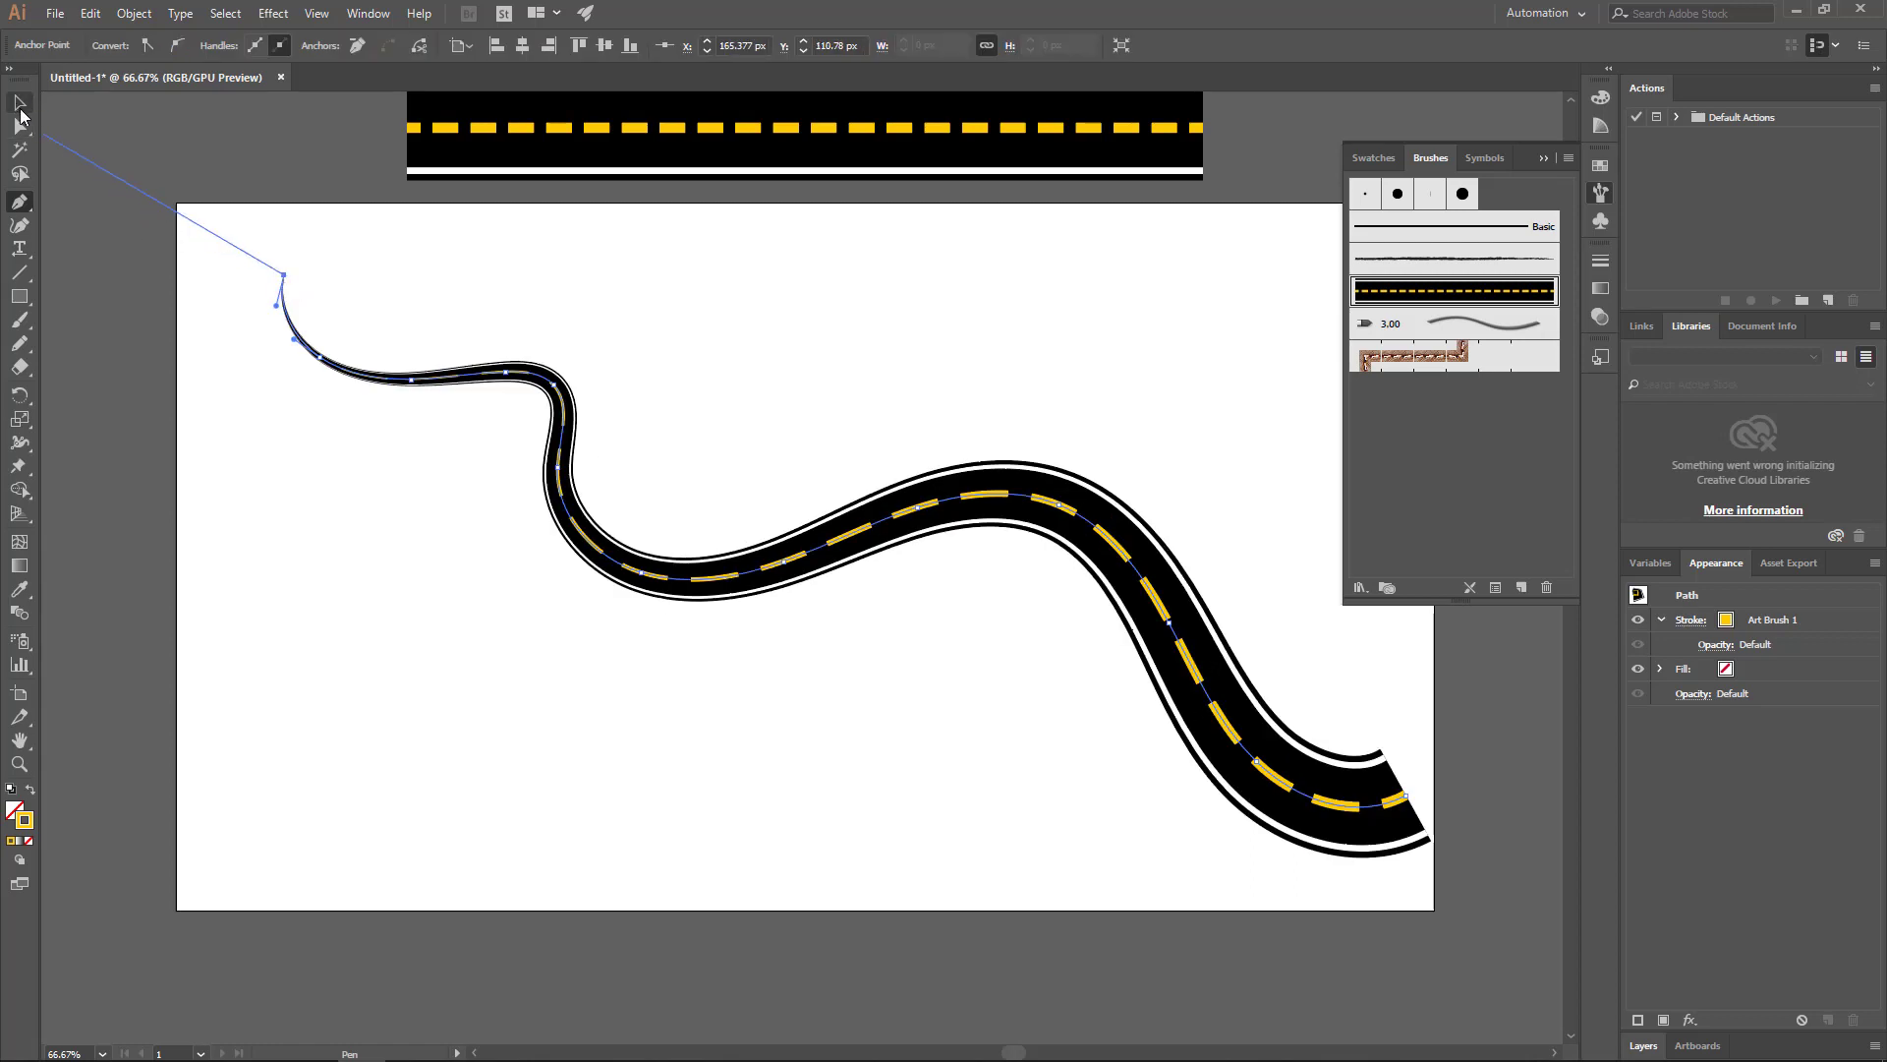
left_click(19, 106)
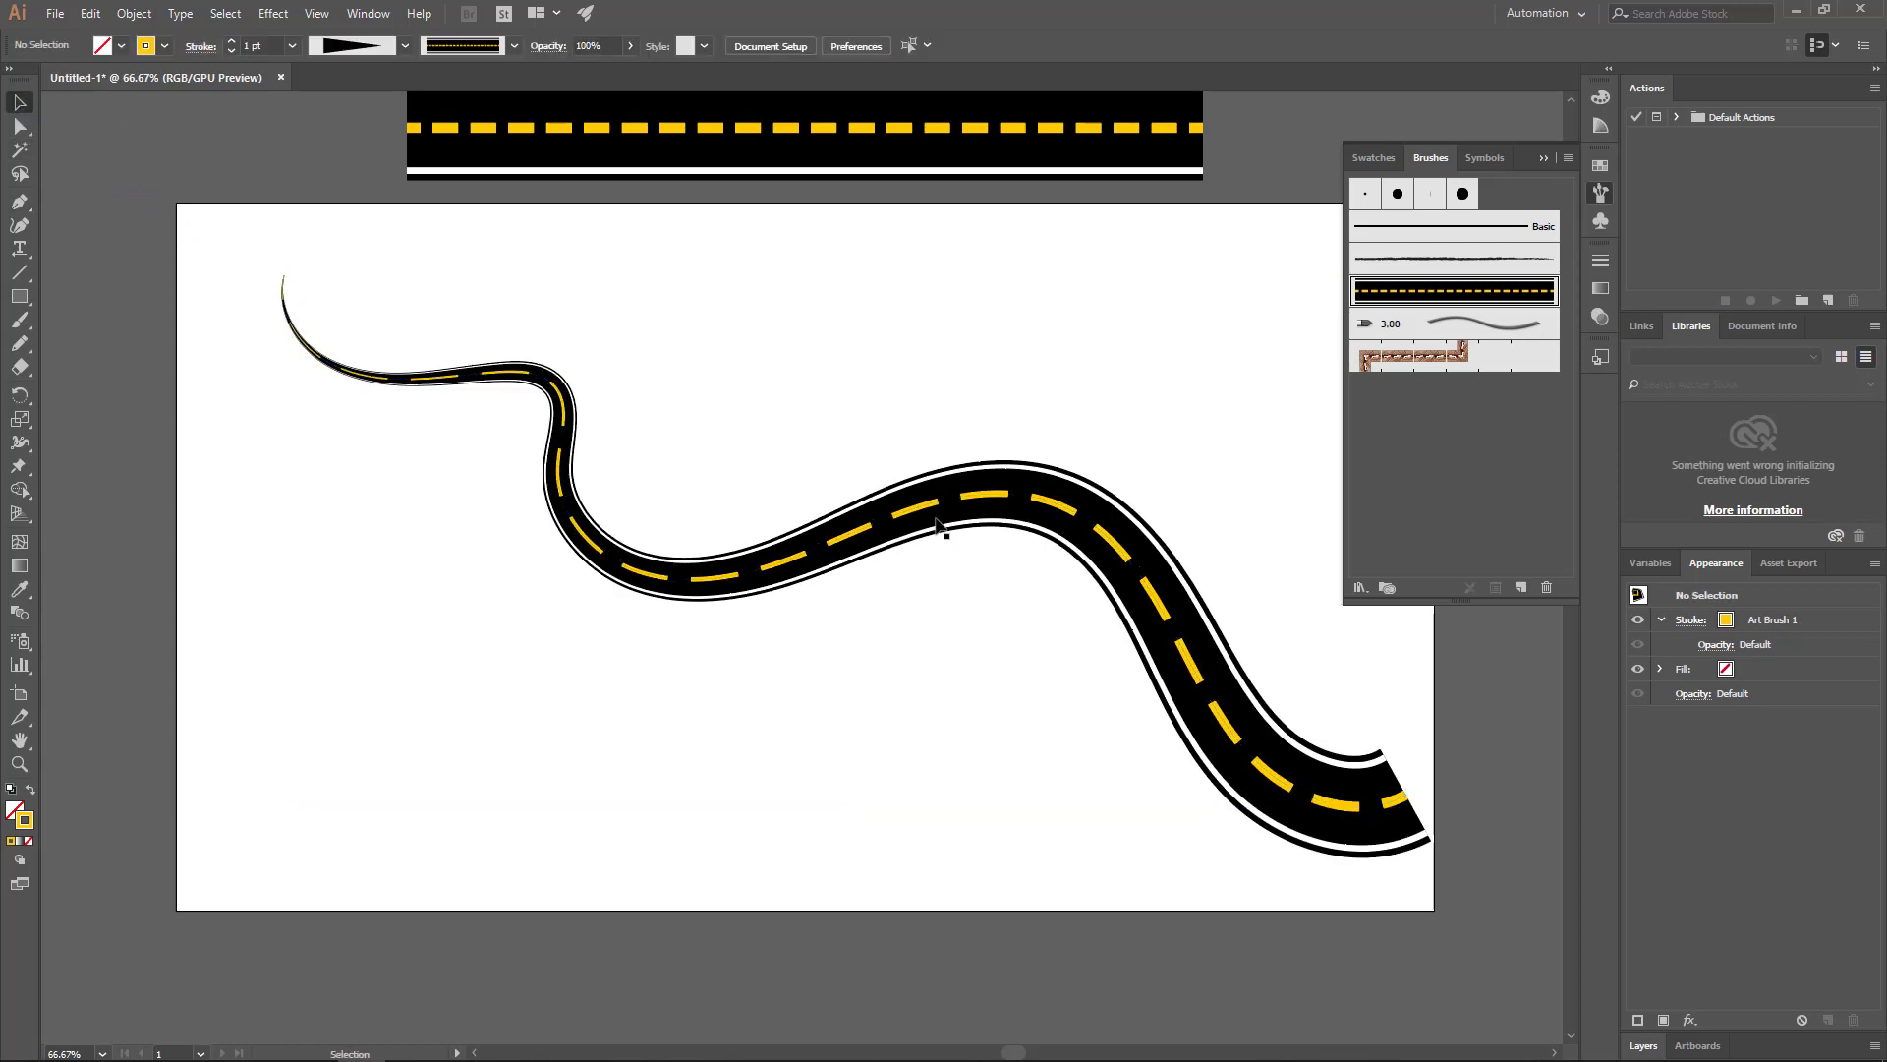
left_click_drag(941, 507, 928, 506)
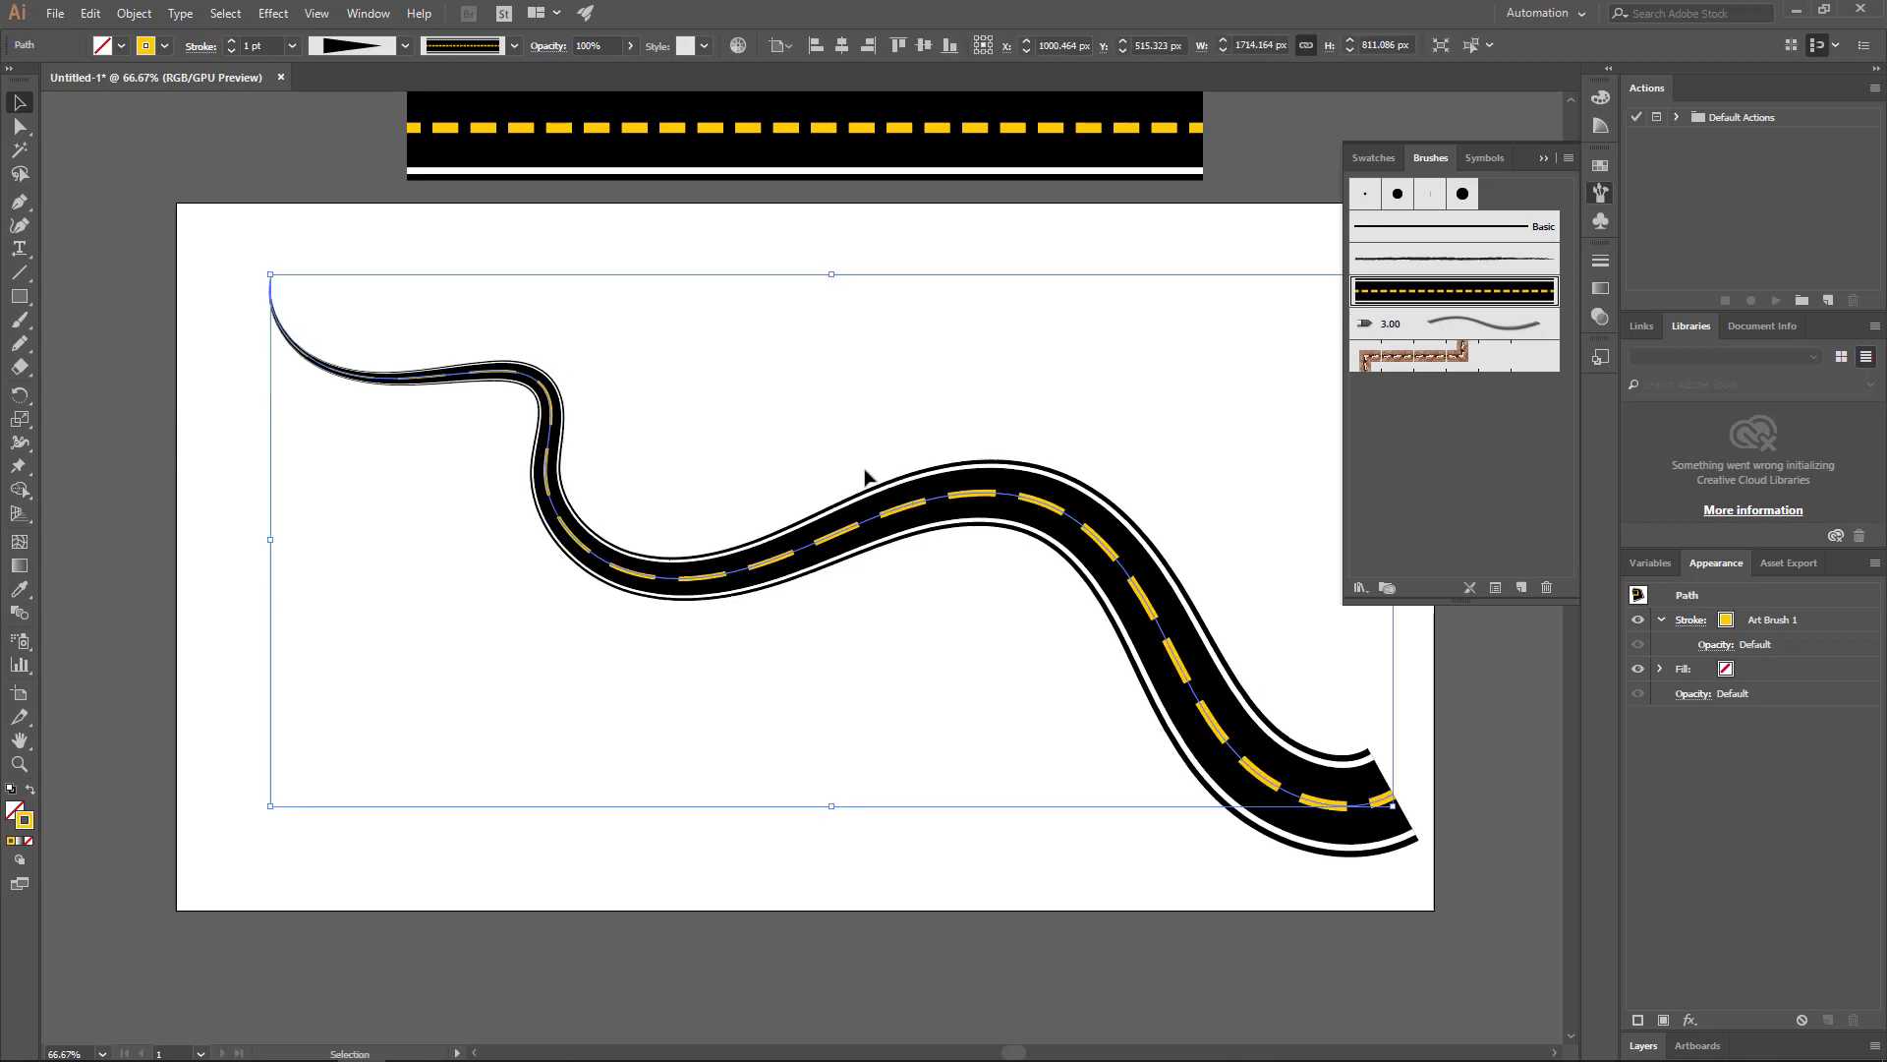
Step: Raise the road's brush stroke weight to 1.2 pt, then 1.5 pt, and deselect it
left_click(260, 45)
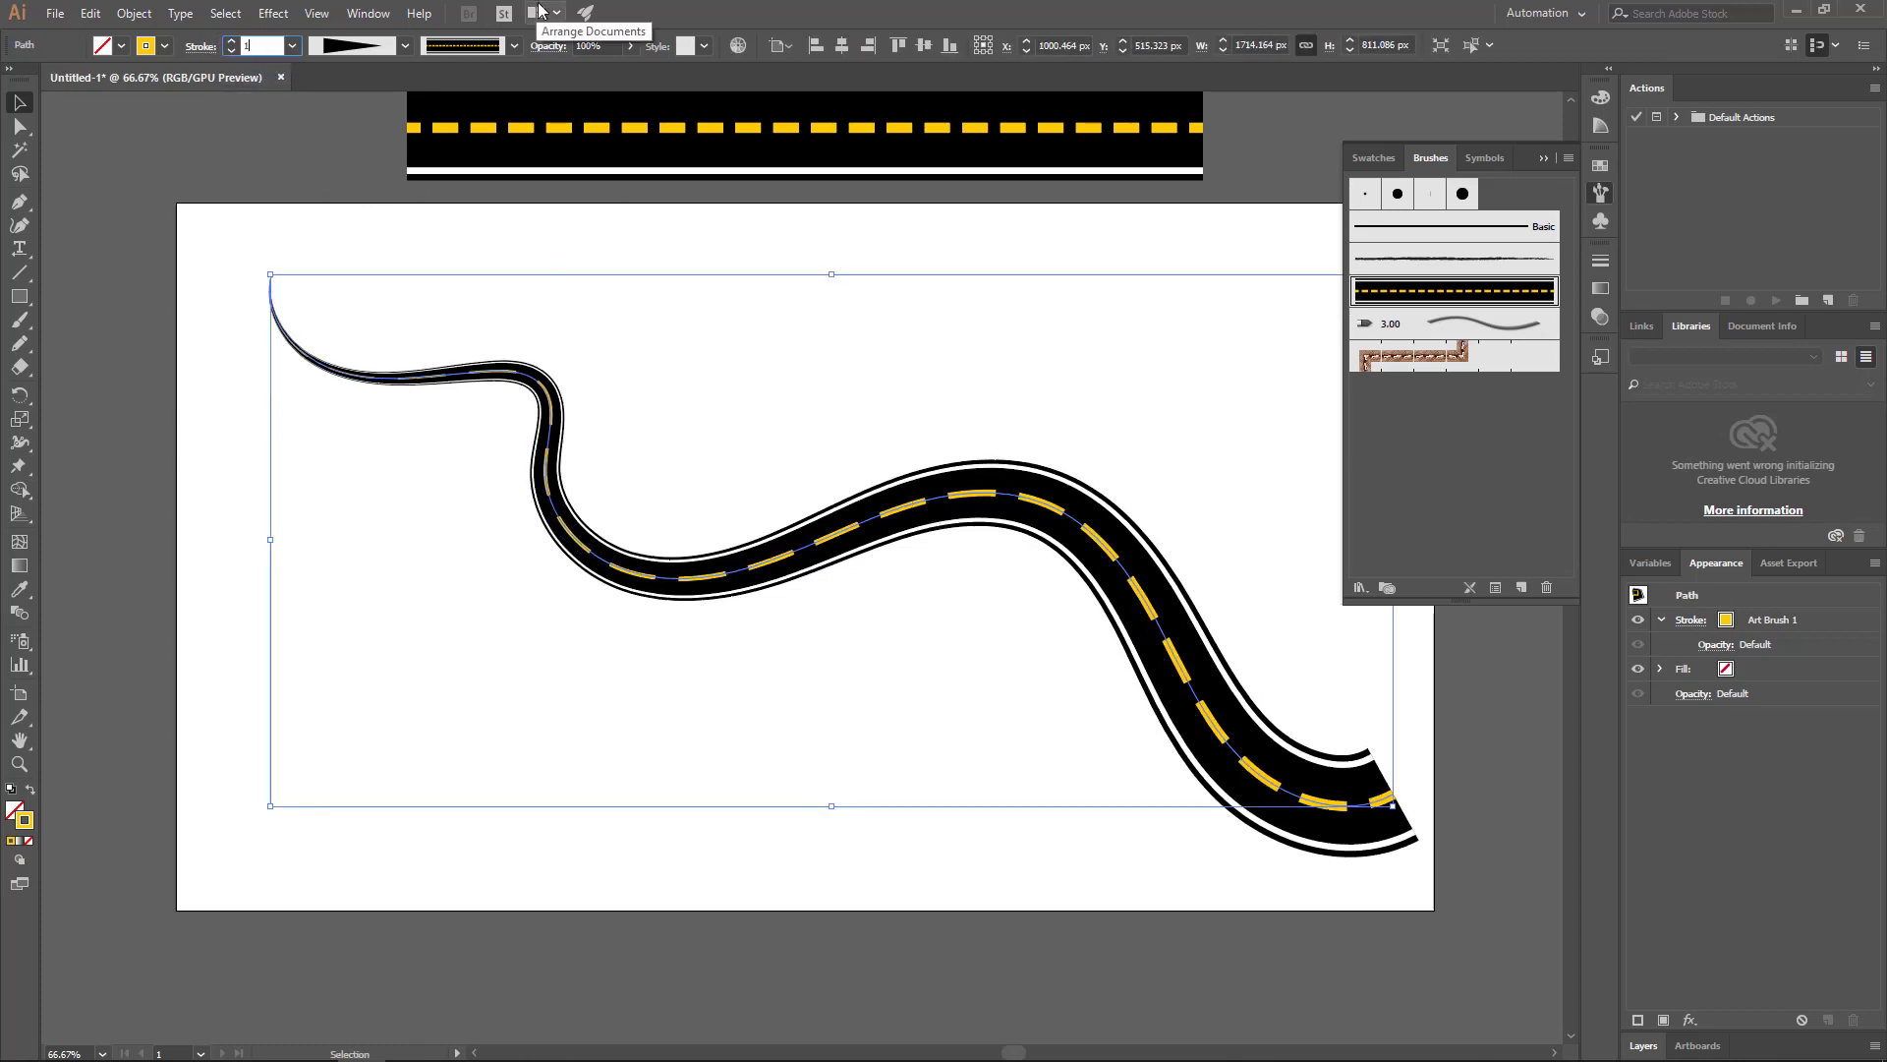
type(".2")
key("Tab")
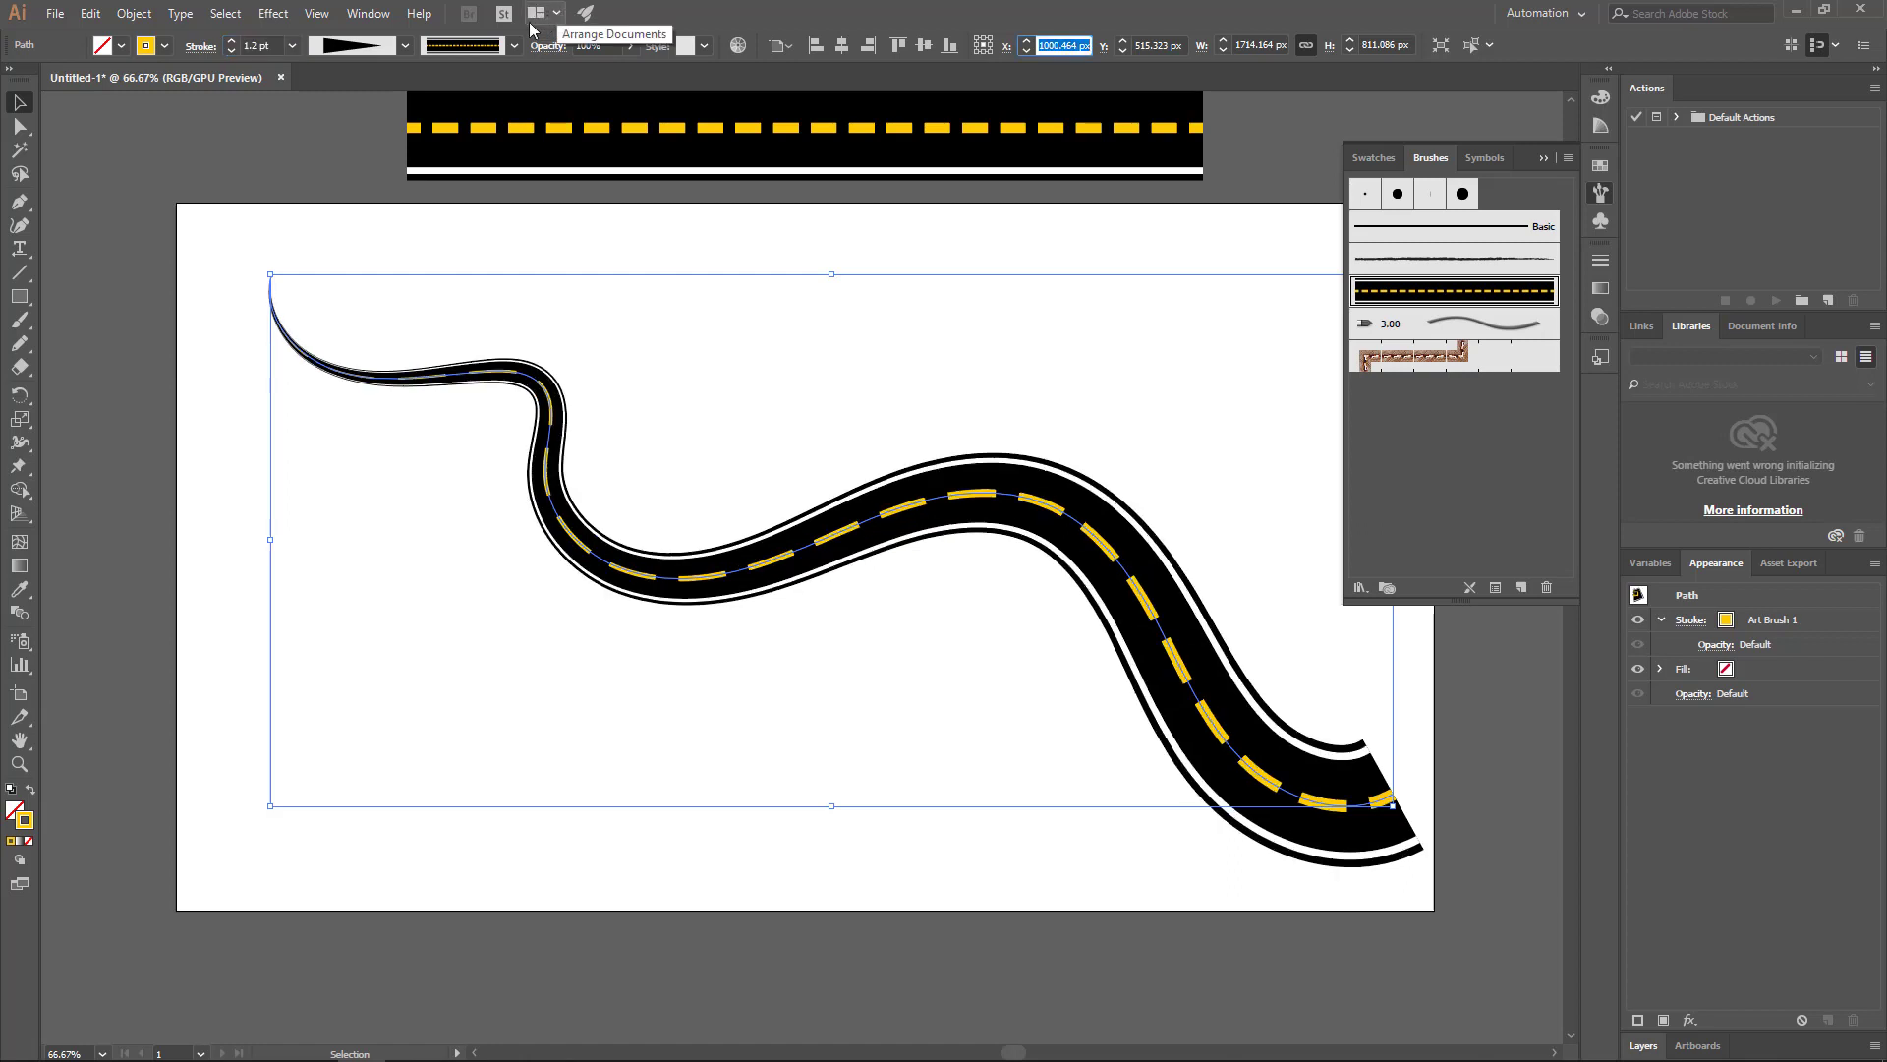
left_click(275, 45)
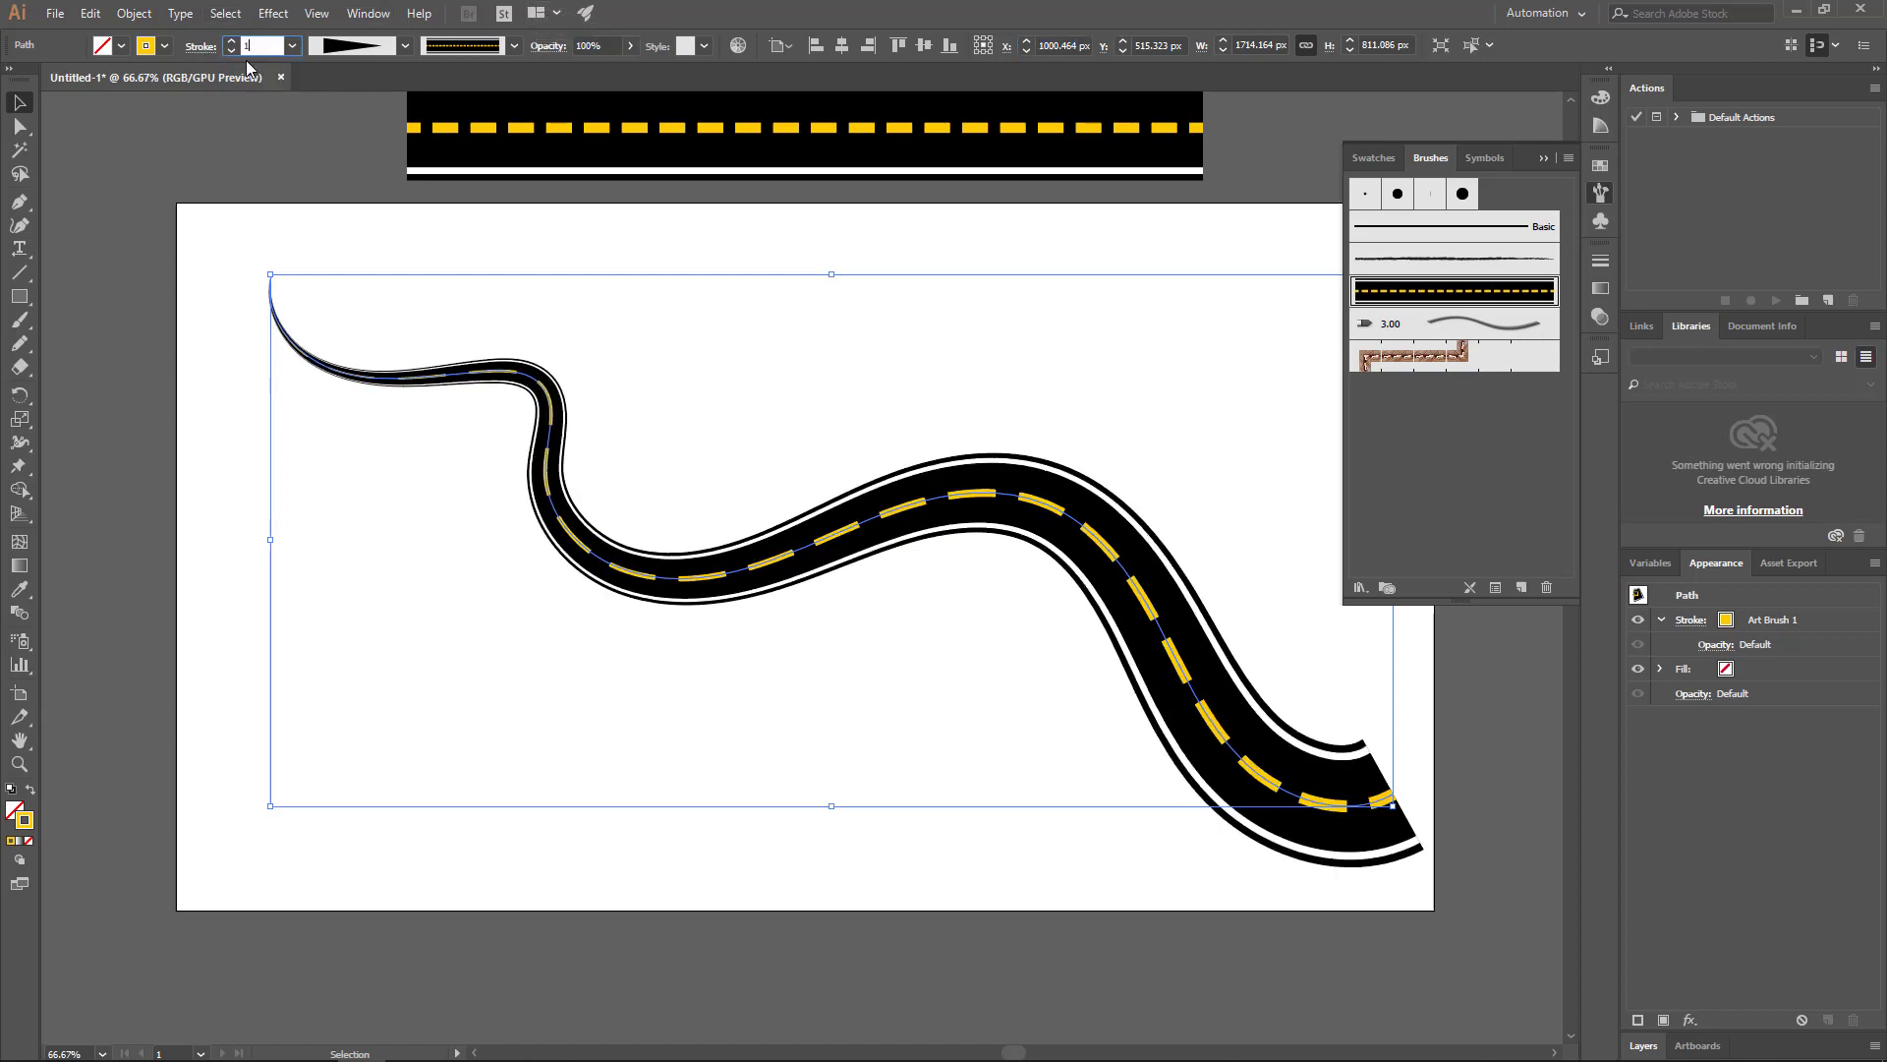
type(".5")
key("Tab")
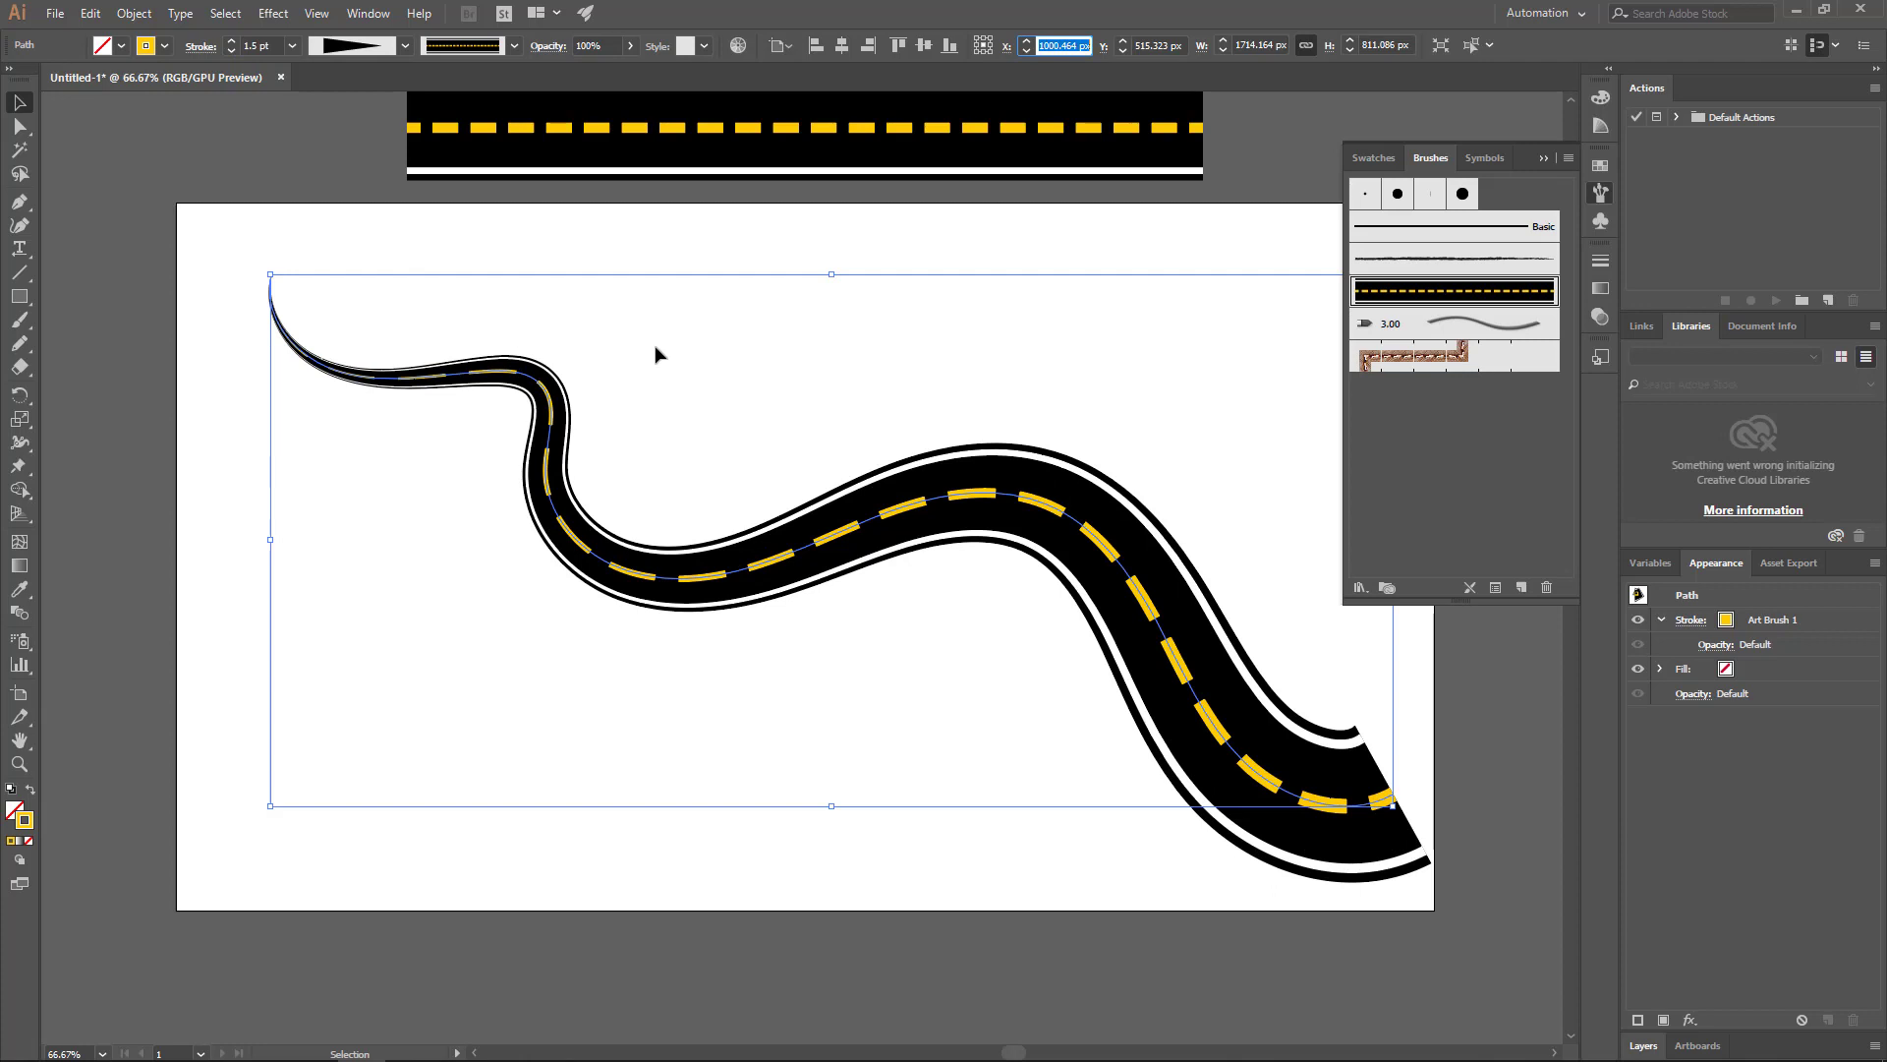
left_click(659, 355)
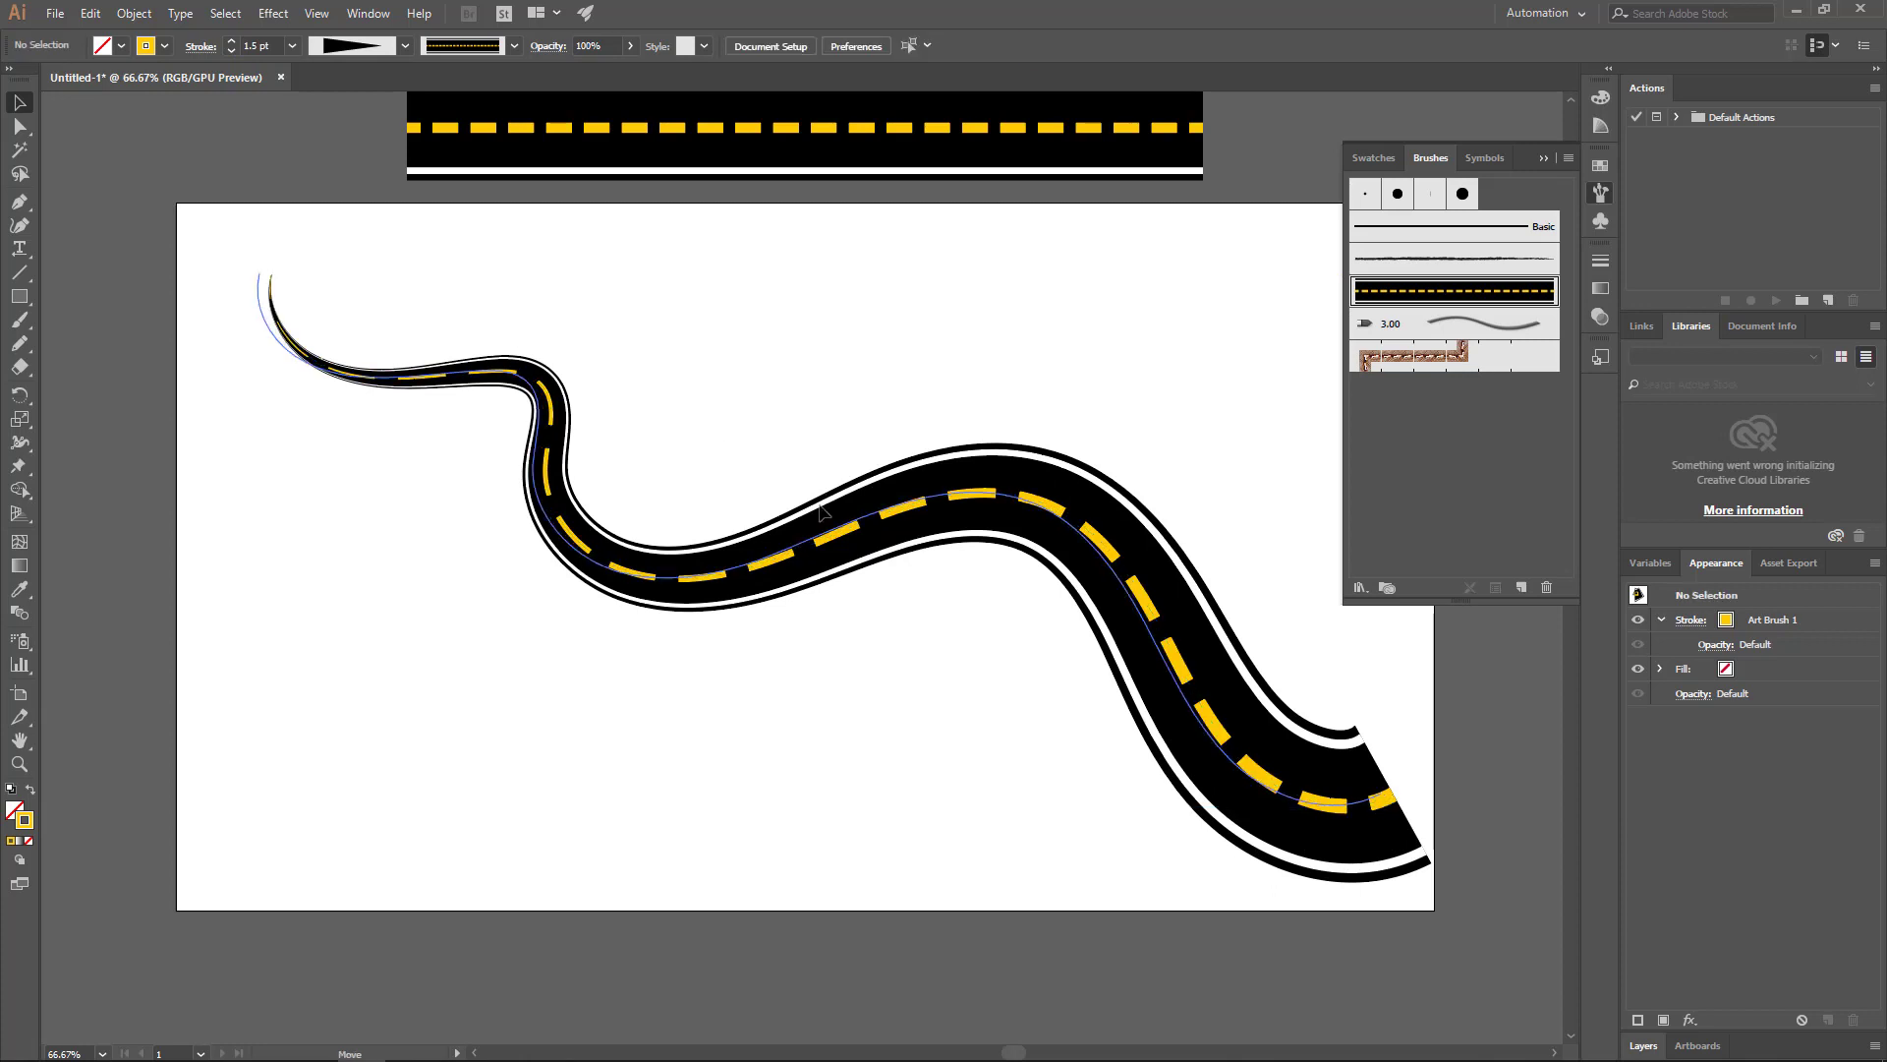
left_click(859, 452)
left_click(942, 386)
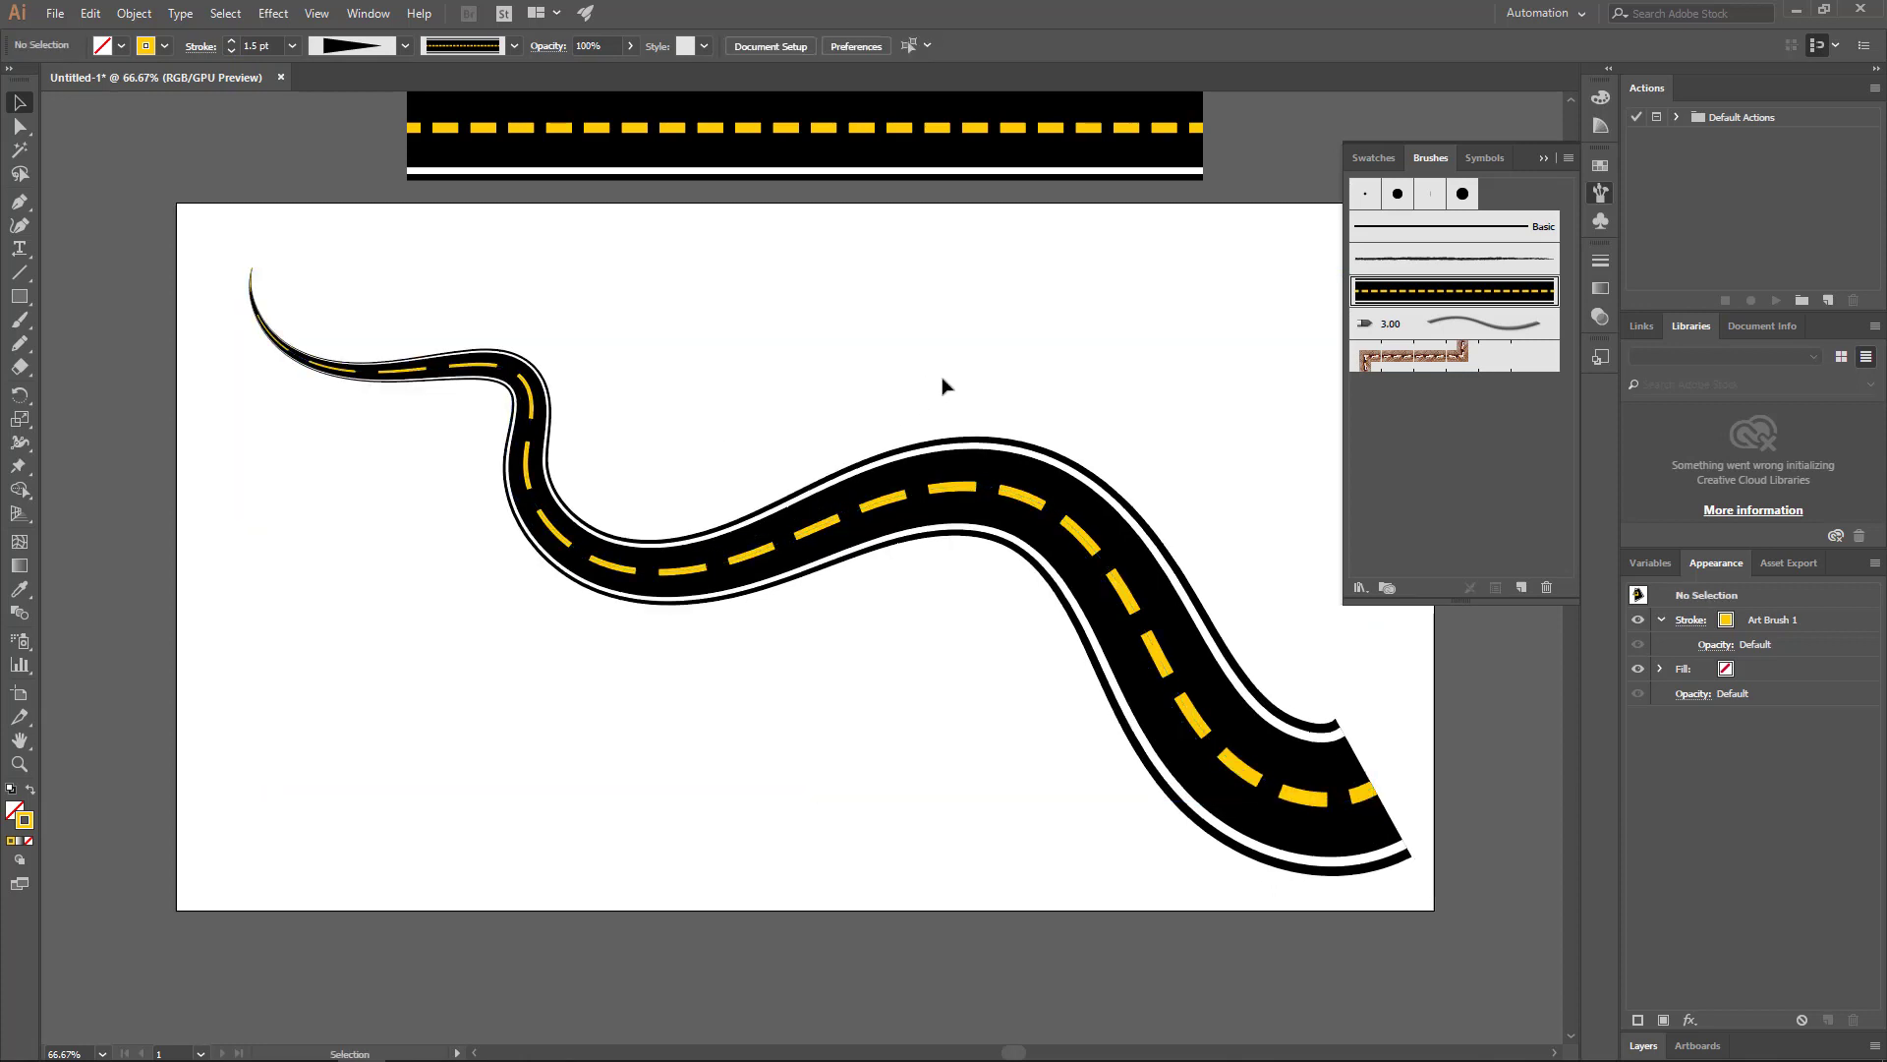